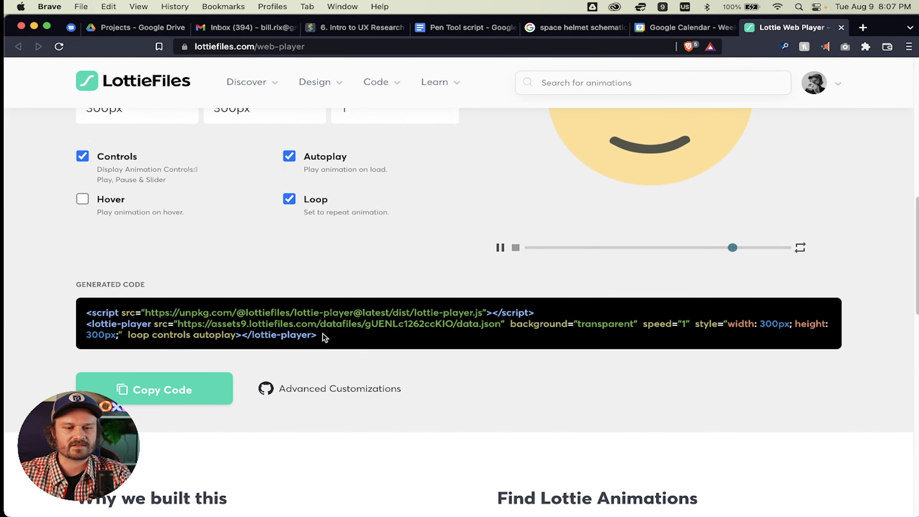
- Review the generated lottie-player script and embed code for the sample animation
{"action": "left_click_drag", "start_coordinate": [323, 334], "coordinate": [87, 316]}
{"action": "left_click", "coordinate": [325, 334]}
{"action": "scroll", "coordinate": [329, 328], "scroll_direction": "up", "scroll_amount": 10}
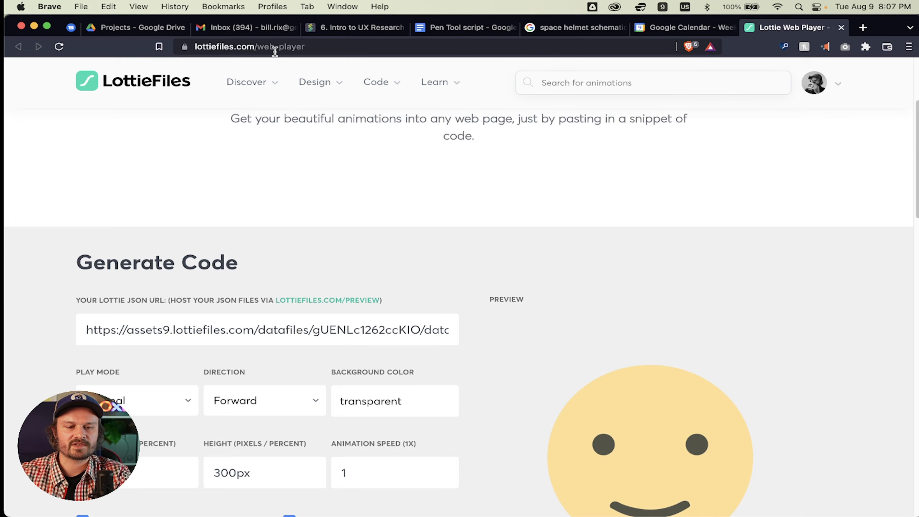
{"action": "scroll", "coordinate": [246, 137], "scroll_direction": "down", "scroll_amount": 5}
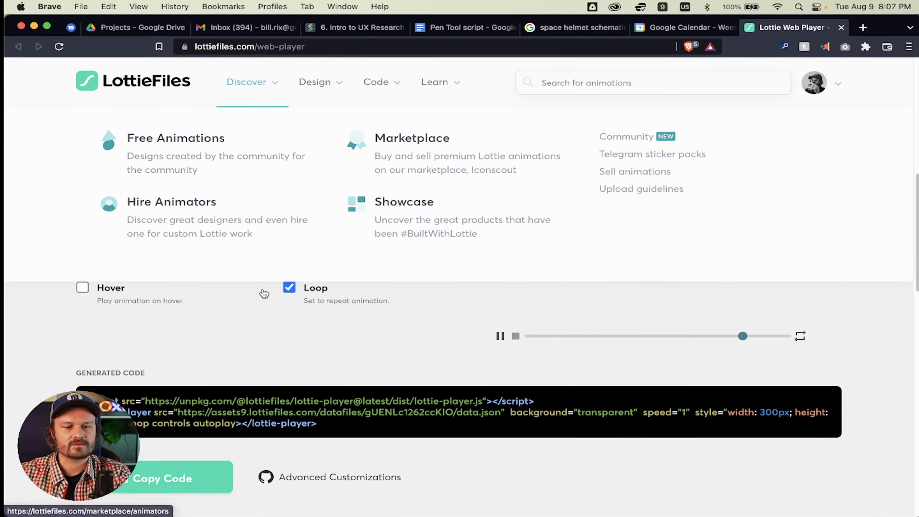
{"action": "scroll", "coordinate": [296, 401], "scroll_direction": "up", "scroll_amount": 3}
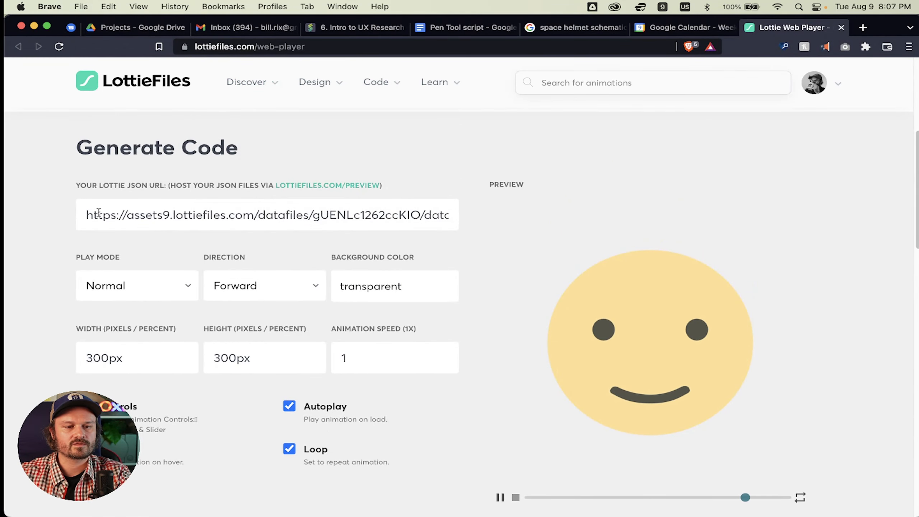
- Inspect the data.json file name at the end of the Lottie JSON URL
{"action": "left_click", "coordinate": [377, 207]}
{"action": "left_click_drag", "start_coordinate": [378, 206], "coordinate": [457, 213]}
{"action": "left_click", "coordinate": [414, 214]}
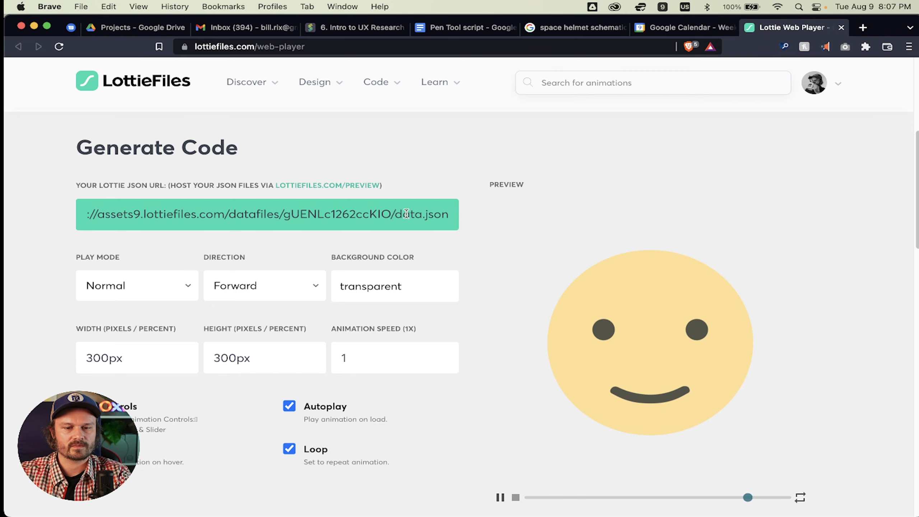
{"action": "scroll", "coordinate": [406, 214], "scroll_direction": "up", "scroll_amount": 5}
{"action": "scroll", "coordinate": [407, 214], "scroll_direction": "up", "scroll_amount": 5}
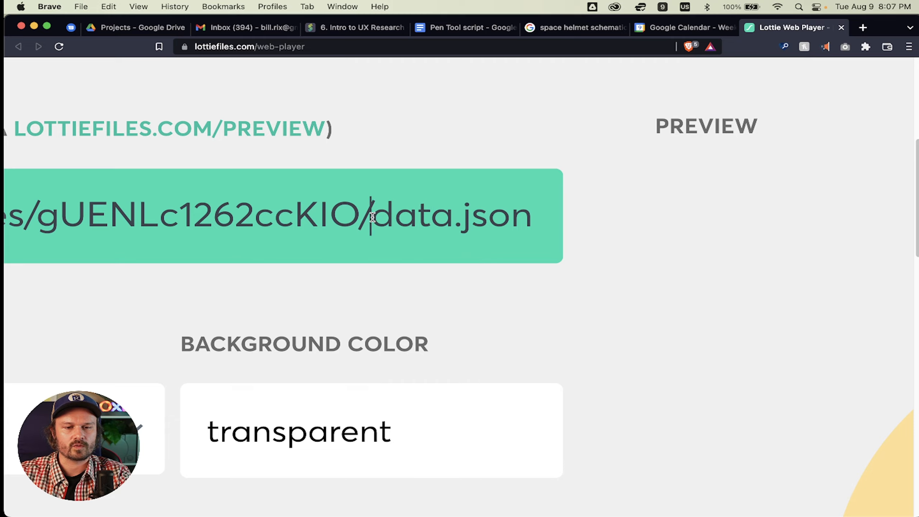
{"action": "left_click_drag", "start_coordinate": [373, 216], "coordinate": [553, 217]}
{"action": "left_click", "coordinate": [574, 257]}
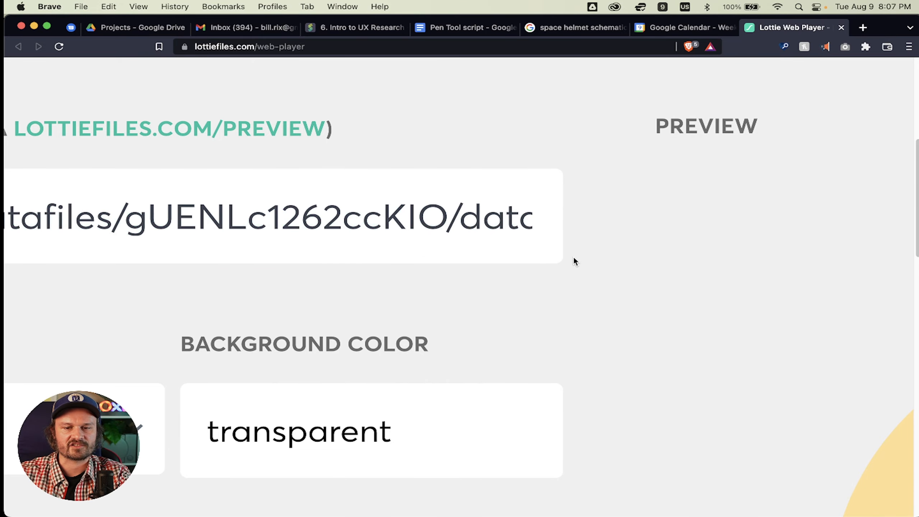
- Review the web player's Direction and Play Mode settings without changing them, alongside the preview
{"action": "scroll", "coordinate": [498, 266], "scroll_direction": "down", "scroll_amount": 5}
{"action": "scroll", "coordinate": [498, 270], "scroll_direction": "down", "scroll_amount": 3}
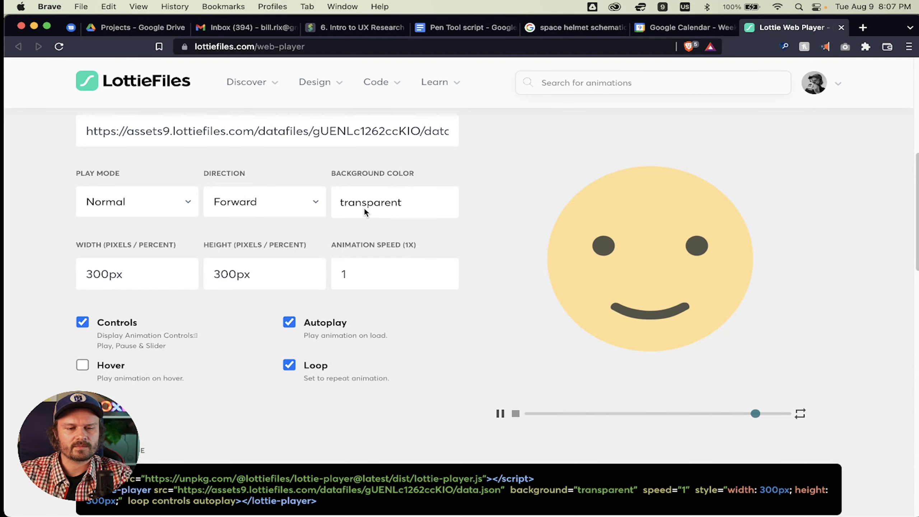
{"action": "left_click", "coordinate": [289, 203]}
{"action": "left_click", "coordinate": [289, 201]}
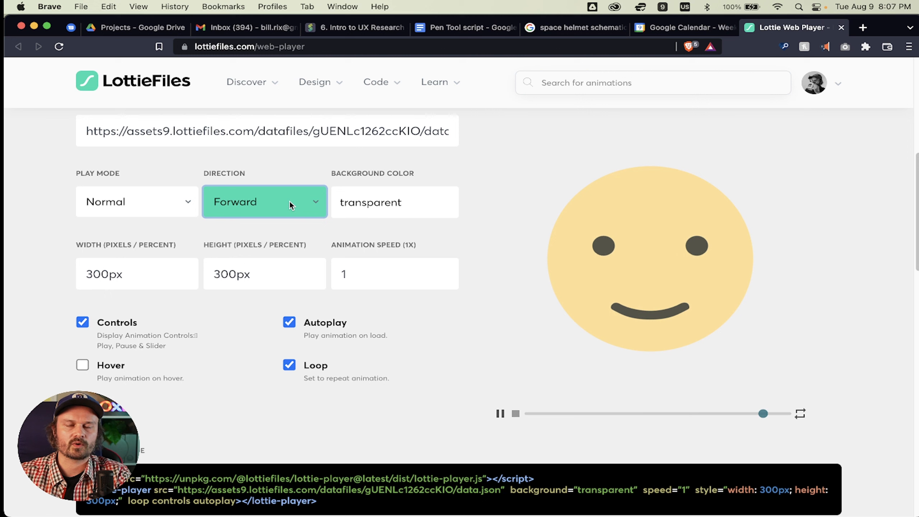
{"action": "left_click", "coordinate": [161, 197]}
{"action": "left_click", "coordinate": [169, 200]}
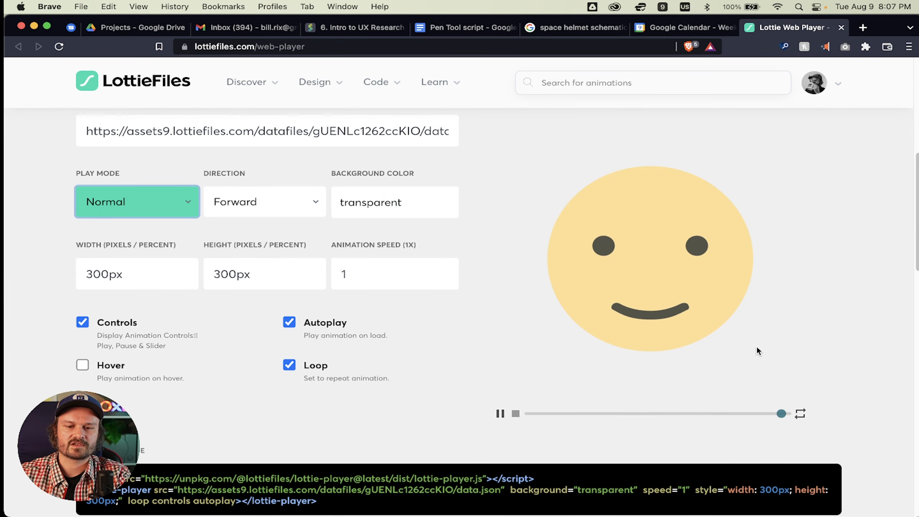
{"action": "scroll", "coordinate": [758, 352], "scroll_direction": "down", "scroll_amount": 3}
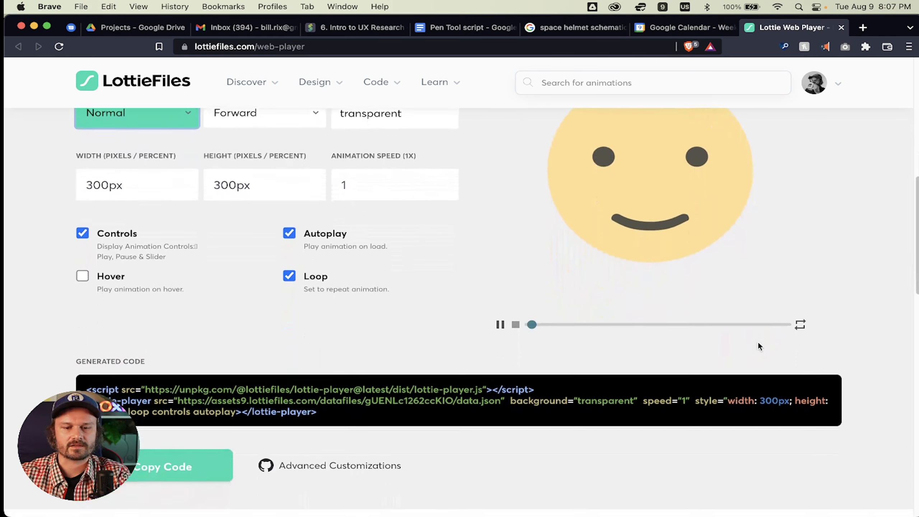
{"action": "scroll", "coordinate": [759, 343], "scroll_direction": "down", "scroll_amount": 1}
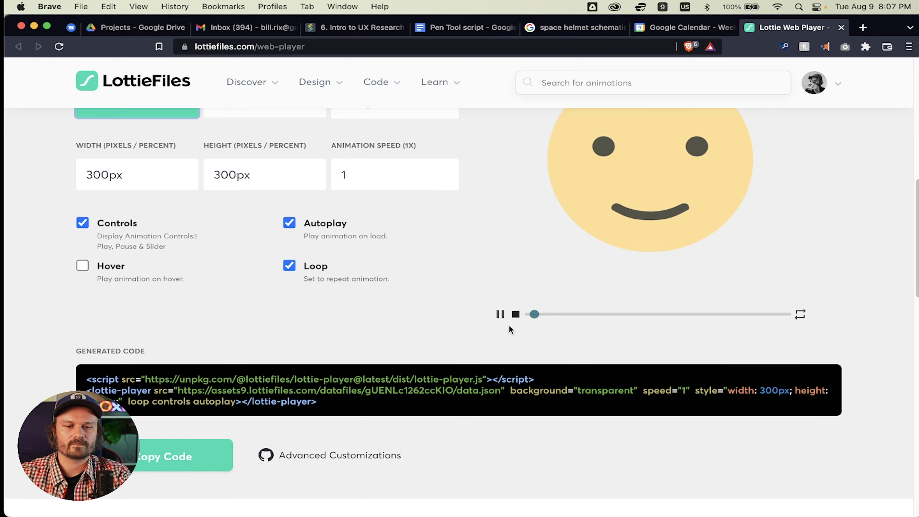
- Compare the Controls option with the controls attribute in the generated code, and turn Controls off
{"action": "left_click", "coordinate": [83, 223]}
{"action": "left_click", "coordinate": [84, 223]}
{"action": "left_click", "coordinate": [84, 224]}
{"action": "left_click", "coordinate": [84, 223]}
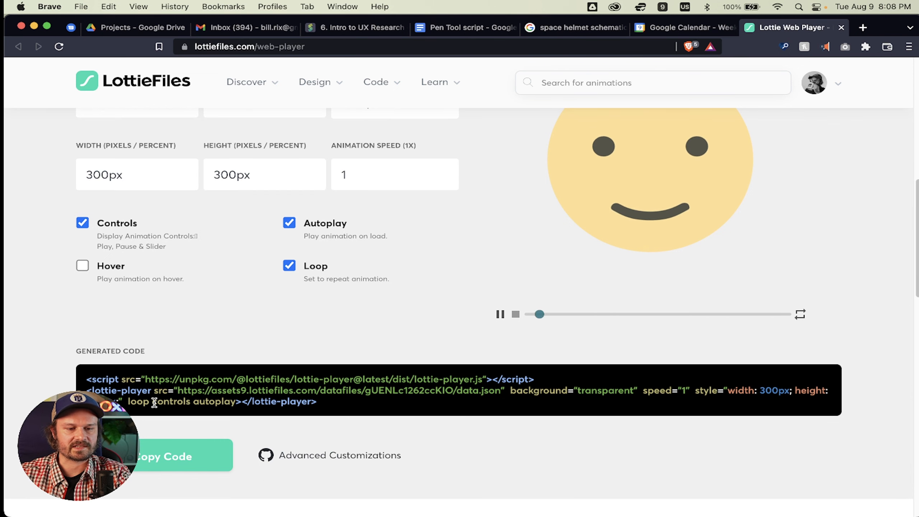
{"action": "left_click_drag", "start_coordinate": [154, 402], "coordinate": [190, 405]}
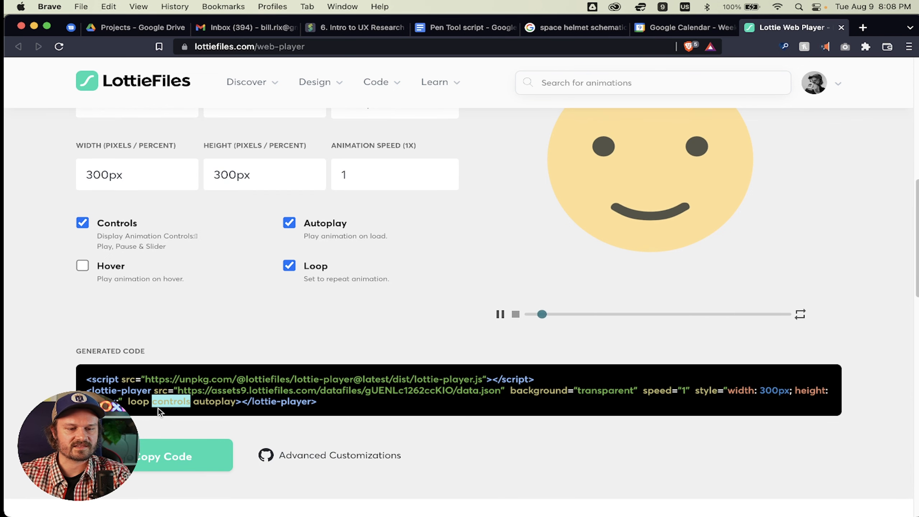
{"action": "scroll", "coordinate": [158, 408], "scroll_direction": "up", "scroll_amount": 5}
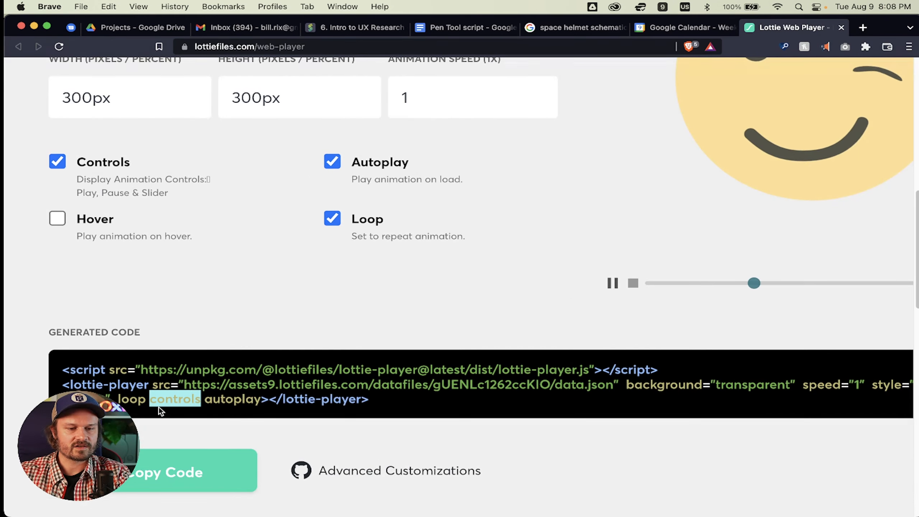
{"action": "left_click", "coordinate": [56, 162]}
{"action": "scroll", "coordinate": [154, 366], "scroll_direction": "down", "scroll_amount": 5}
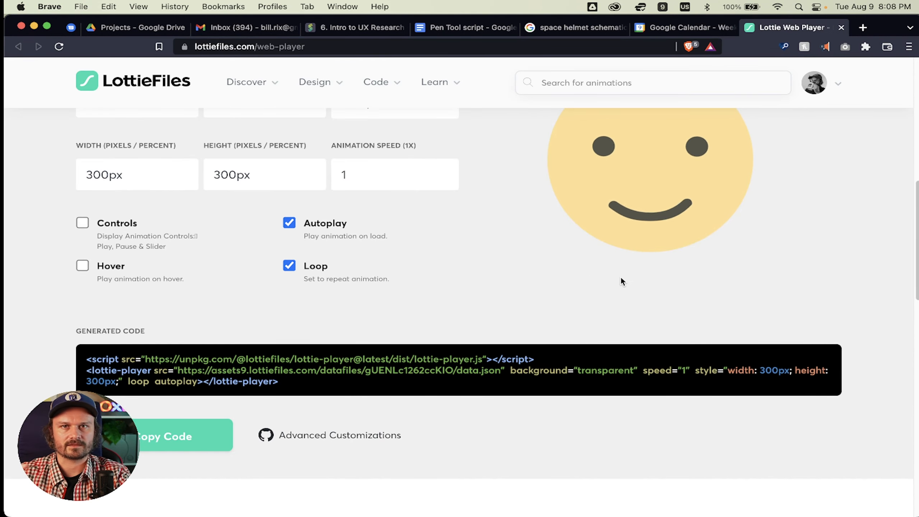
{"action": "scroll", "coordinate": [621, 279], "scroll_direction": "down", "scroll_amount": 5}
{"action": "scroll", "coordinate": [622, 278], "scroll_direction": "up", "scroll_amount": 15}
{"action": "scroll", "coordinate": [621, 278], "scroll_direction": "down", "scroll_amount": 7}
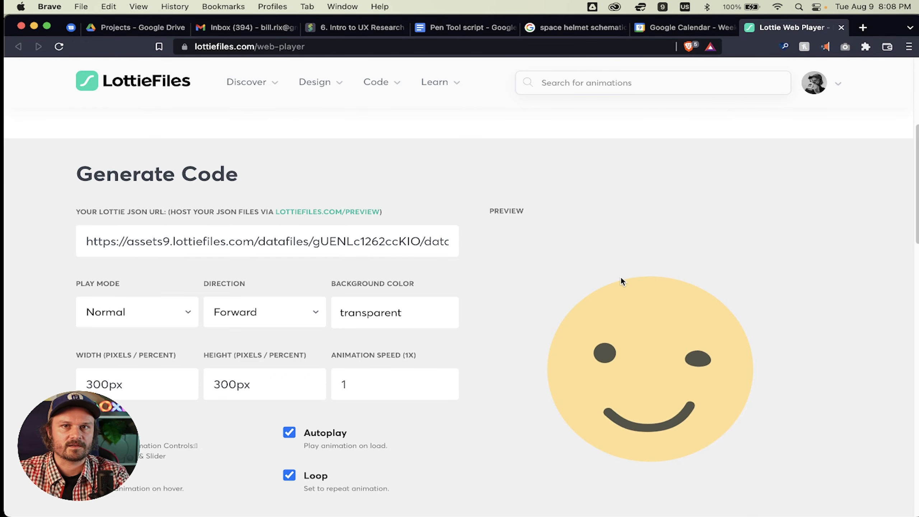
{"action": "scroll", "coordinate": [621, 276], "scroll_direction": "up", "scroll_amount": 7}
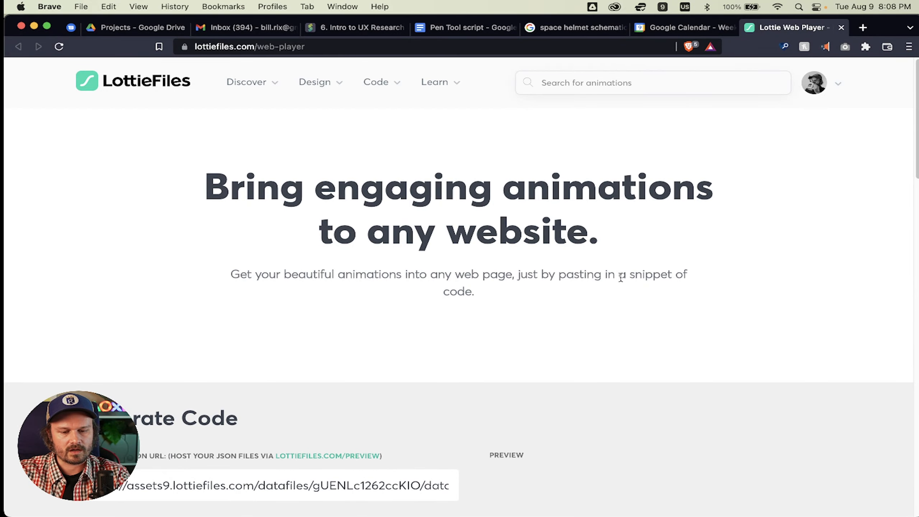
- Open the designer's portfolio website in place of the Lottie web player page
{"action": "key", "text": "super+l"}
{"action": "type", "text": "bill"}
{"action": "key", "text": "Return"}
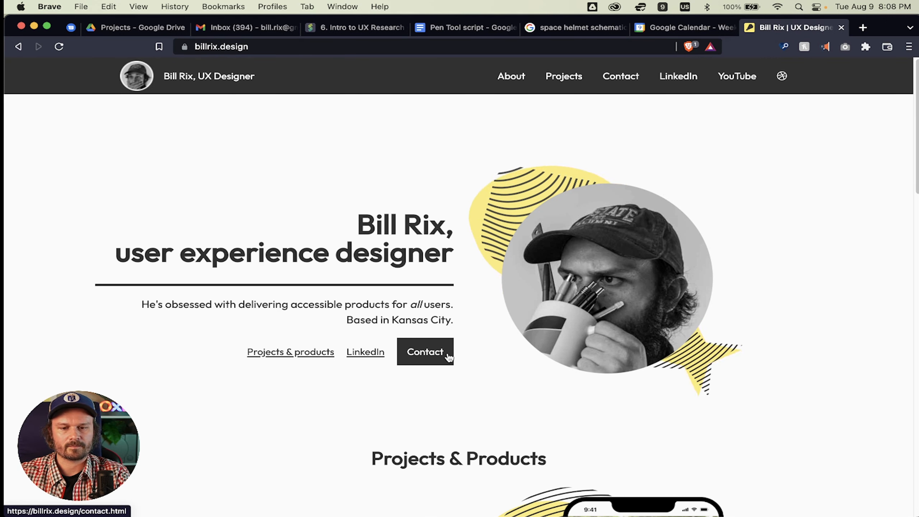
{"action": "key", "text": "super+a"}
{"action": "left_click", "coordinate": [570, 392]}
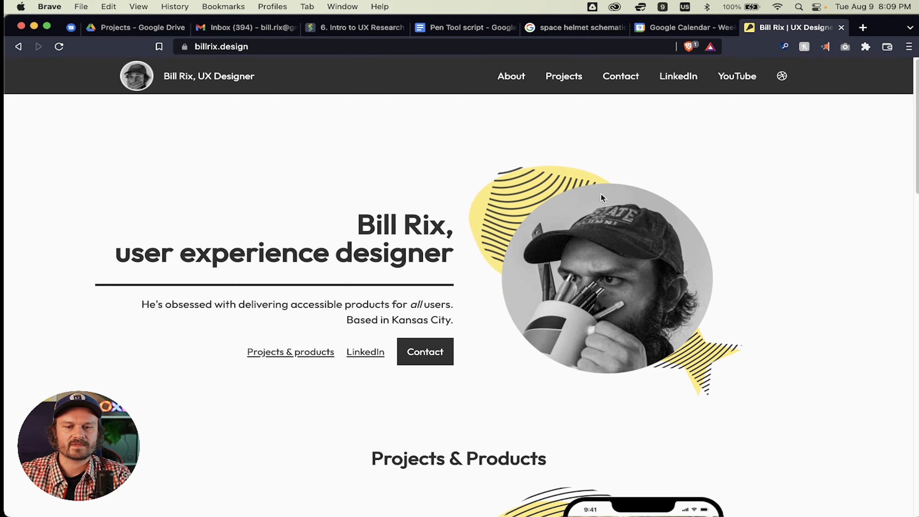
- Switch to the Figma presentation to view the SVG and Lottie slide, and return to the portfolio site in Brave
{"action": "key", "text": "super+Tab"}
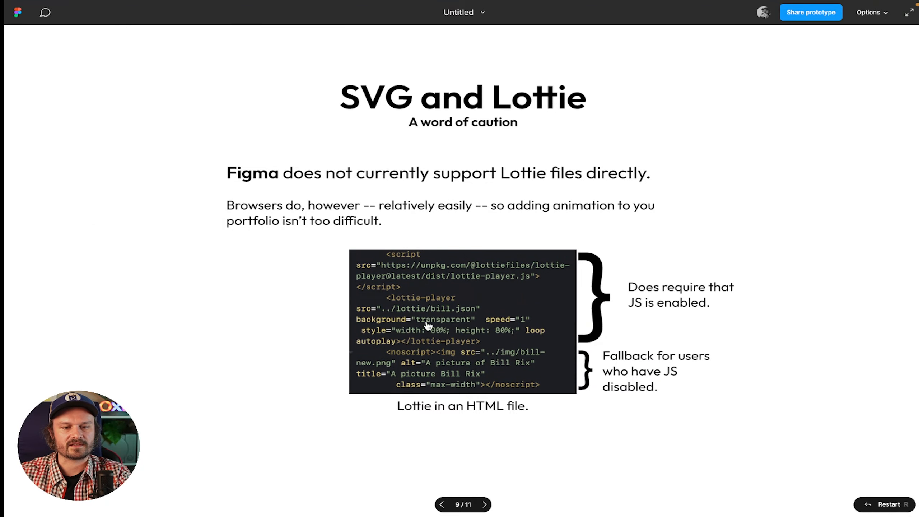
{"action": "key", "text": "super+Tab"}
{"action": "key", "text": "super+Tab"}
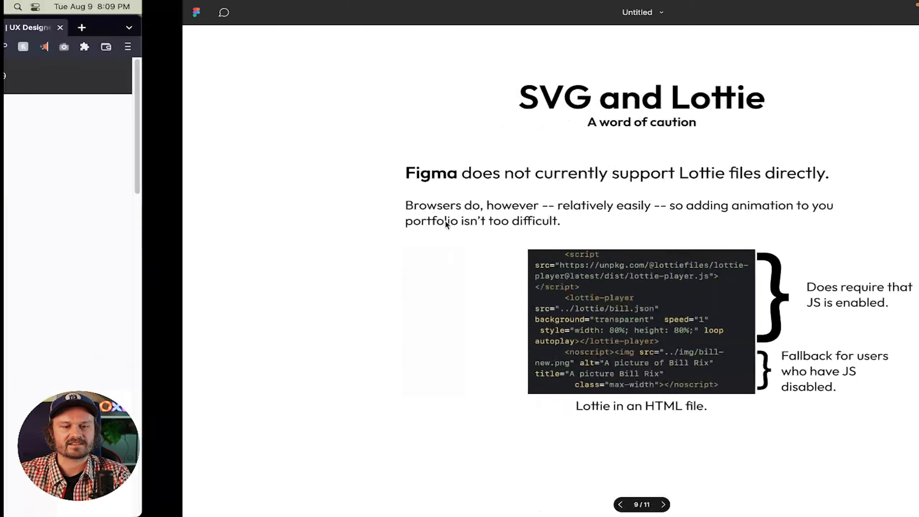
{"action": "left_click", "coordinate": [235, 46]}
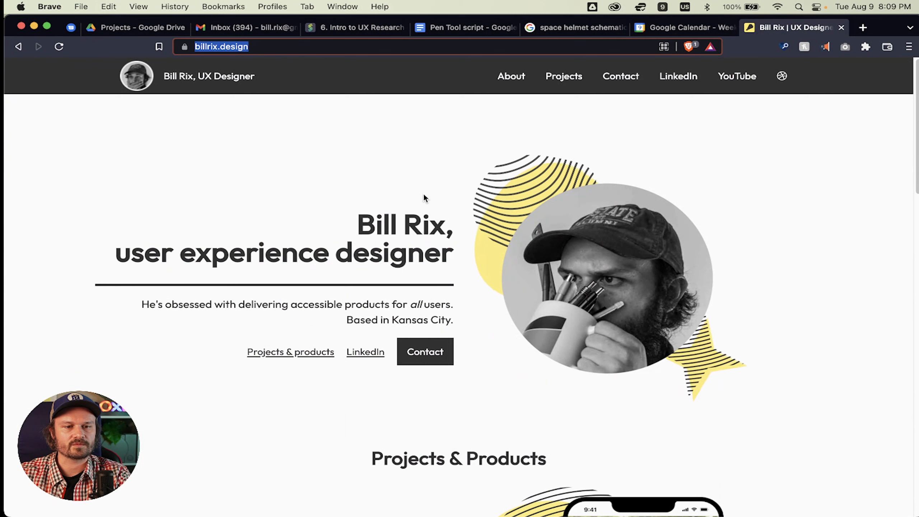
{"action": "left_click", "coordinate": [785, 224]}
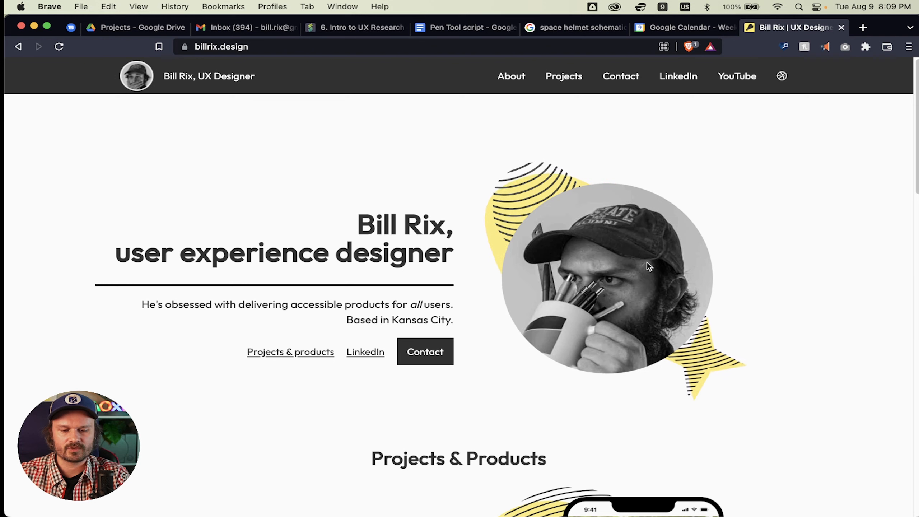
- Open the browser settings and search them for "JAVA"
{"action": "left_click", "coordinate": [910, 46]}
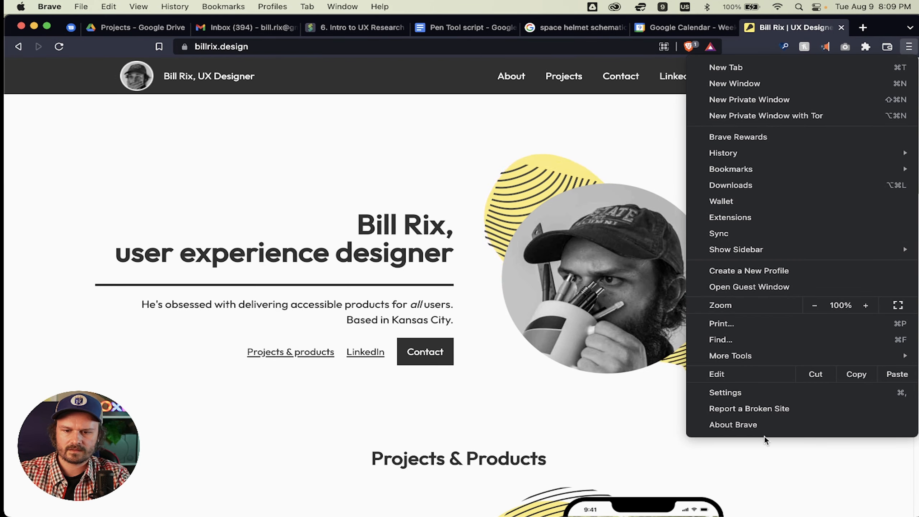
{"action": "mouse_move", "coordinate": [755, 356]}
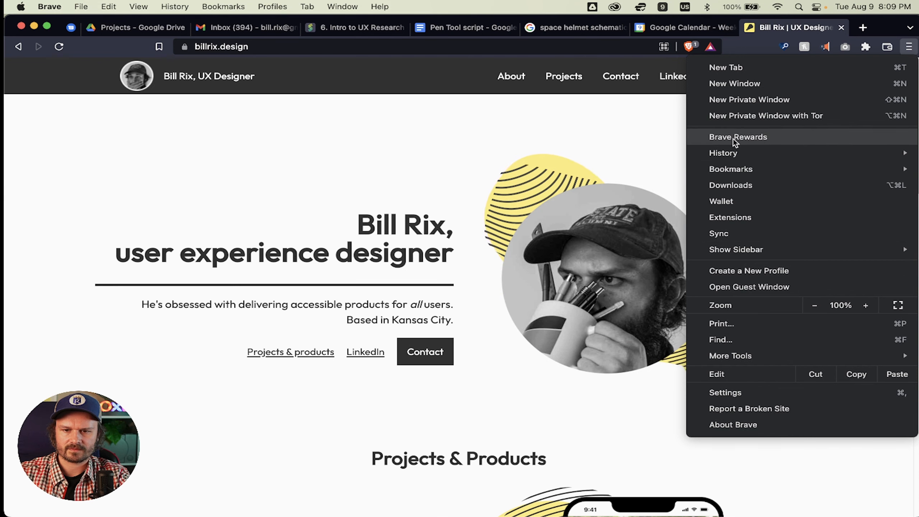
{"action": "left_click", "coordinate": [732, 393]}
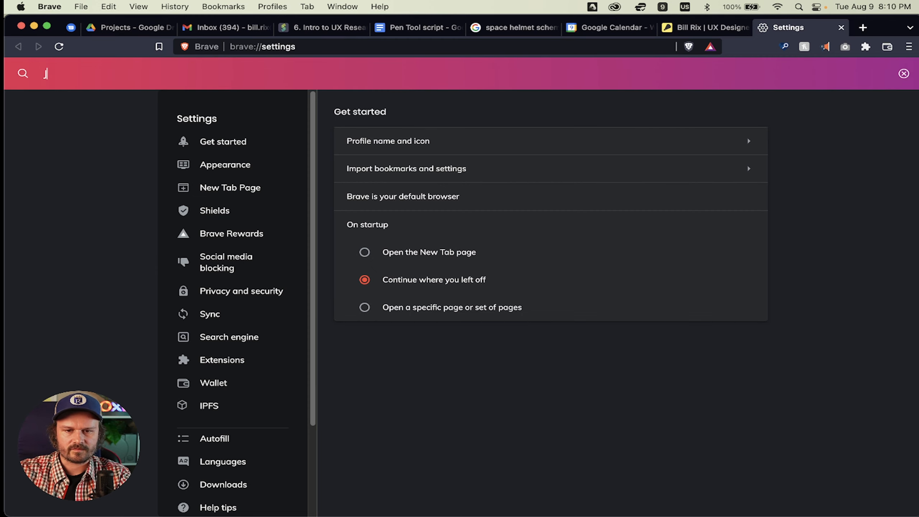
{"action": "key", "text": "BackSpace"}
{"action": "key", "text": "BackSpace"}
{"action": "type", "text": "VA"}
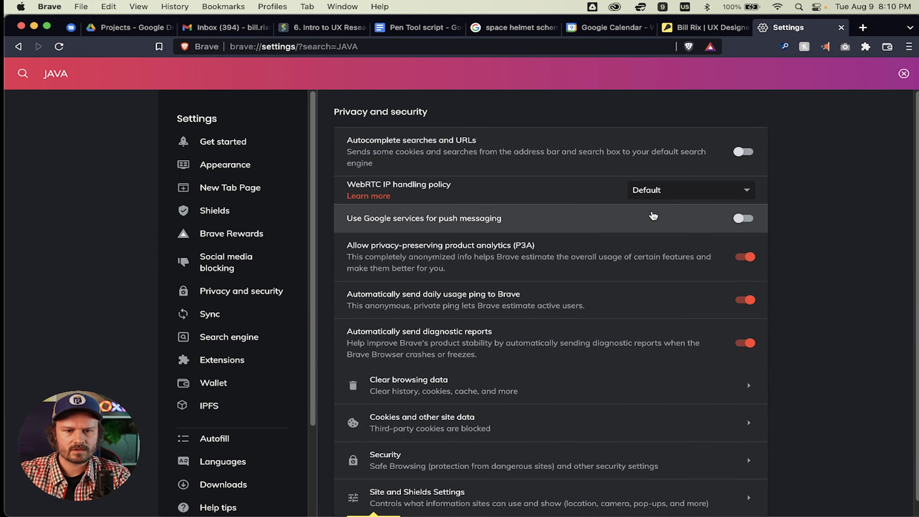
- Set the default JavaScript behavior to "Don't allow sites to use Javascript" and check the portfolio page's fallback portrait image
{"action": "left_click", "coordinate": [466, 500]}
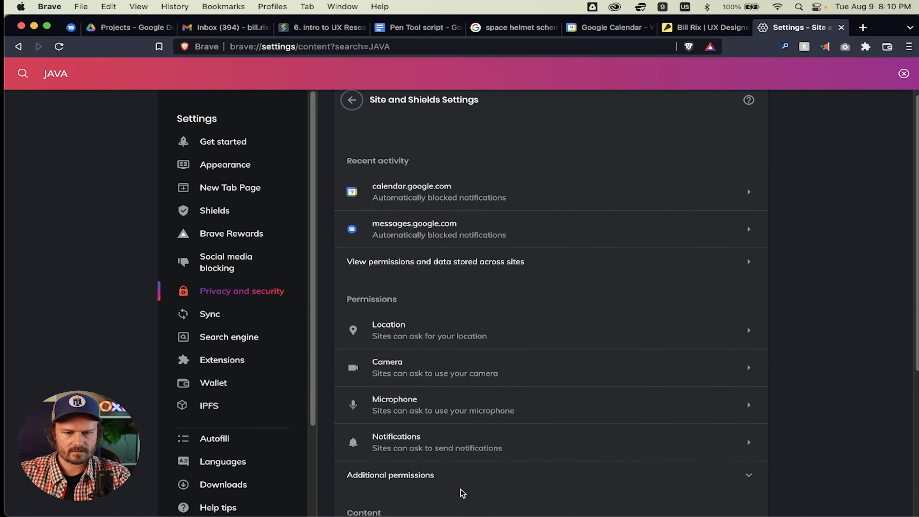
{"action": "scroll", "coordinate": [463, 290], "scroll_direction": "down", "scroll_amount": 5}
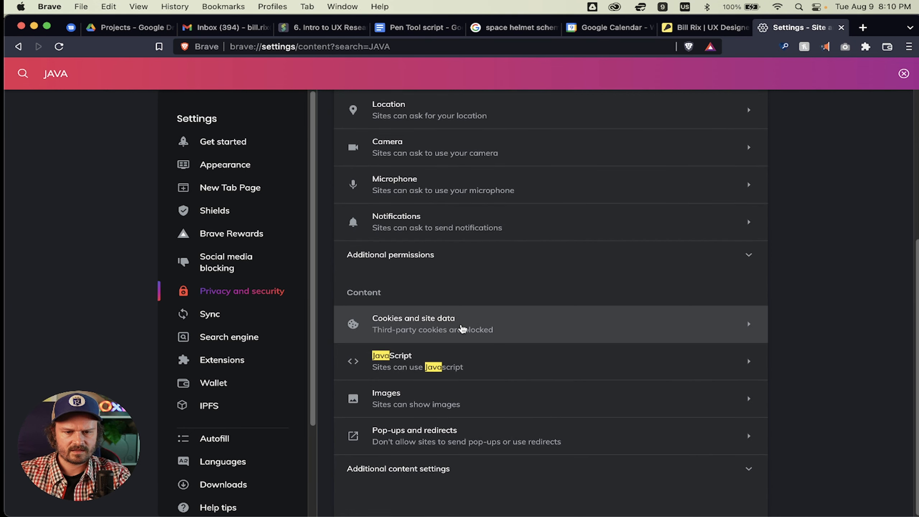
{"action": "left_click", "coordinate": [474, 356]}
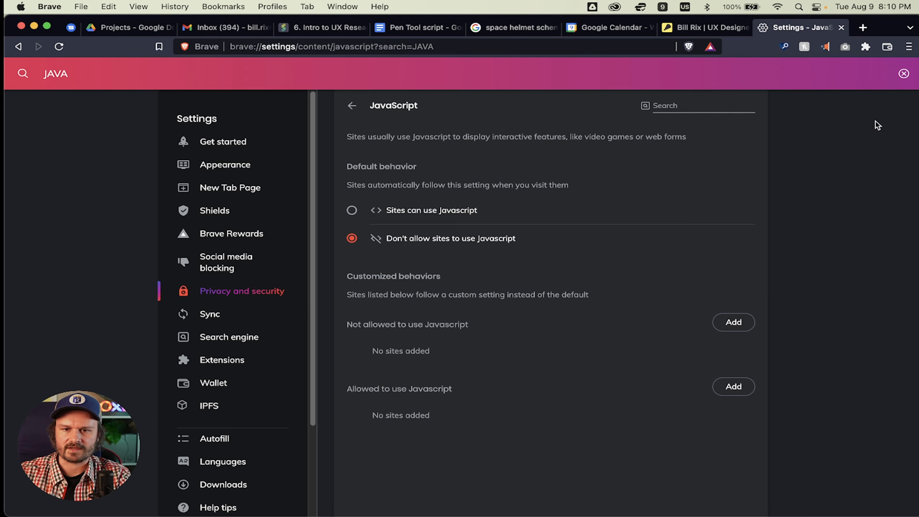
{"action": "left_click", "coordinate": [688, 26]}
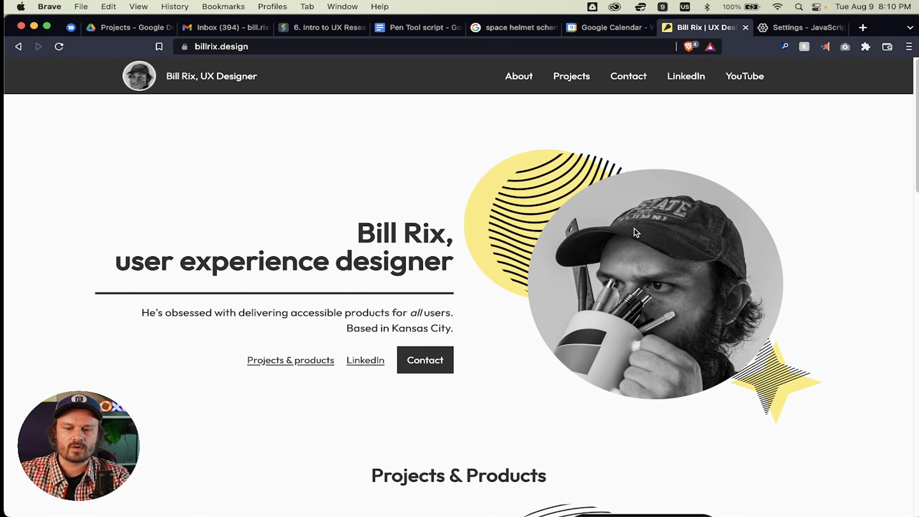
{"action": "mouse_move", "coordinate": [634, 230]}
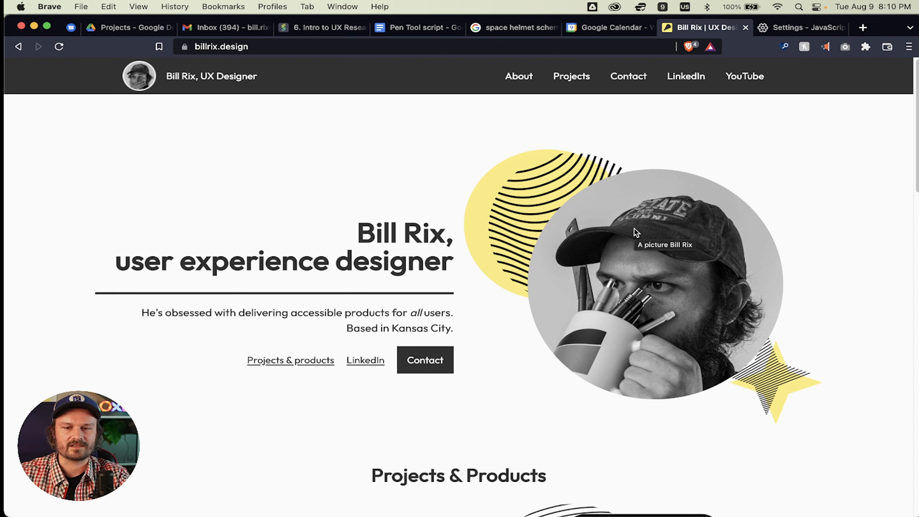
- Restore the default JavaScript behavior to "Sites can use Javascript" and close the settings
{"action": "left_click", "coordinate": [798, 33]}
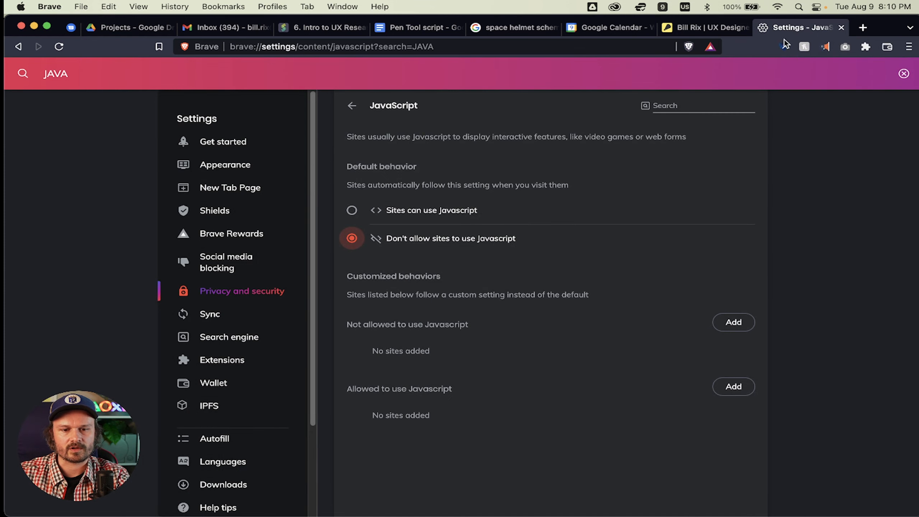
{"action": "left_click", "coordinate": [353, 211]}
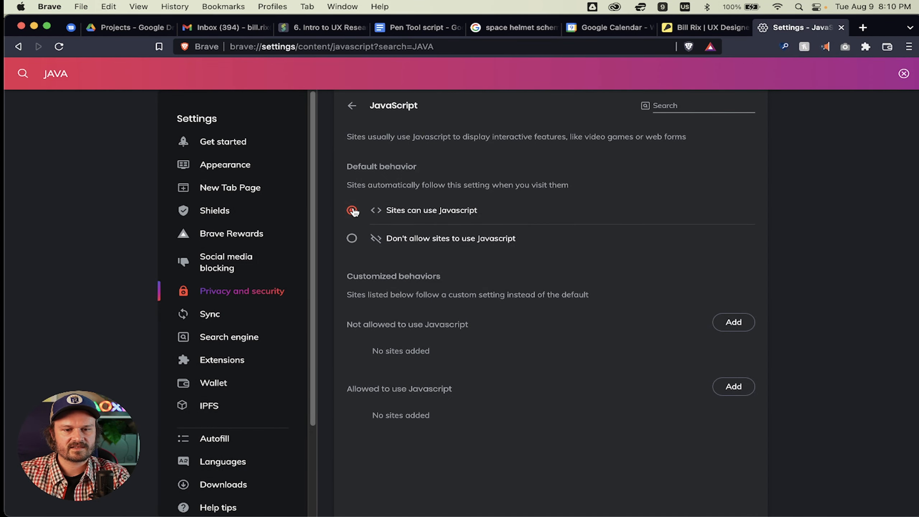
{"action": "left_click", "coordinate": [842, 28]}
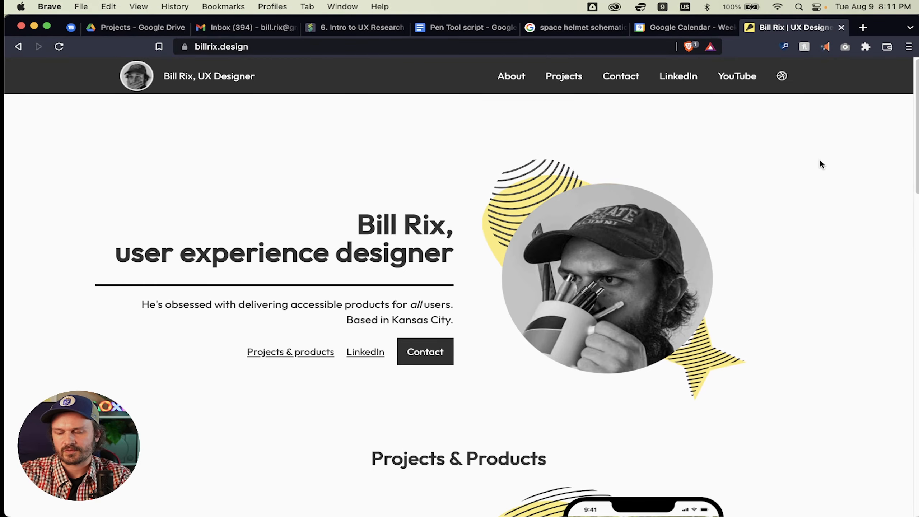
- Examine the animated portrait illustration and its moving background shapes at the start of the portfolio homepage
{"action": "scroll", "coordinate": [821, 160], "scroll_direction": "down", "scroll_amount": 1}
{"action": "scroll", "coordinate": [821, 160], "scroll_direction": "up", "scroll_amount": 2}
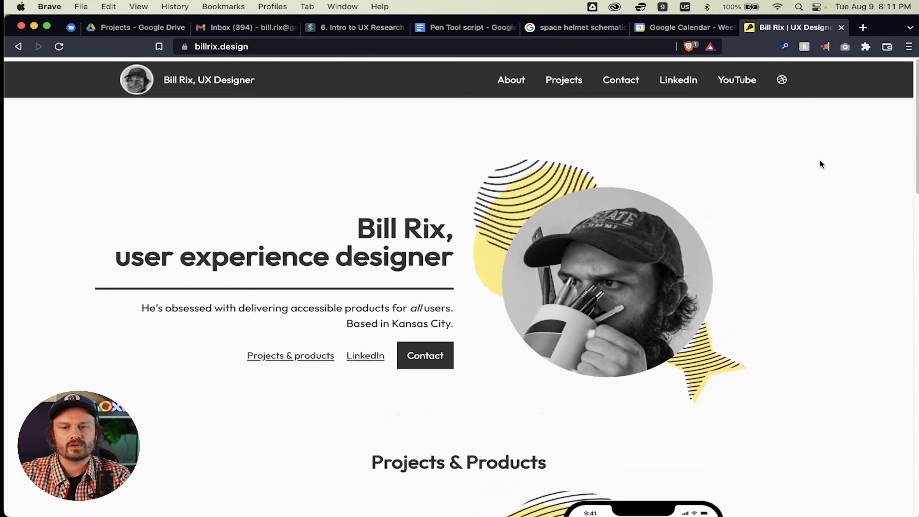
{"action": "scroll", "coordinate": [821, 162], "scroll_direction": "down", "scroll_amount": 10}
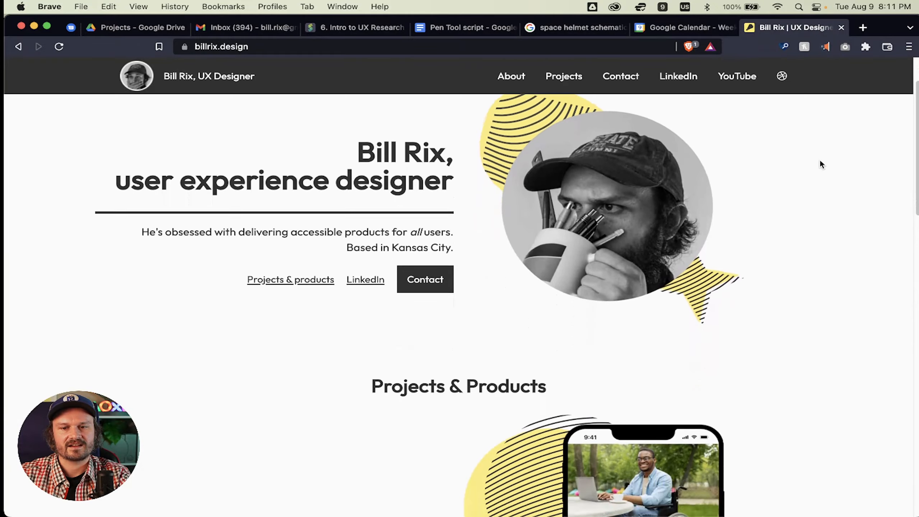
{"action": "scroll", "coordinate": [821, 163], "scroll_direction": "down", "scroll_amount": 10}
{"action": "scroll", "coordinate": [821, 163], "scroll_direction": "up", "scroll_amount": 18}
{"action": "scroll", "coordinate": [821, 161], "scroll_direction": "down", "scroll_amount": 3}
{"action": "scroll", "coordinate": [821, 161], "scroll_direction": "up", "scroll_amount": 8}
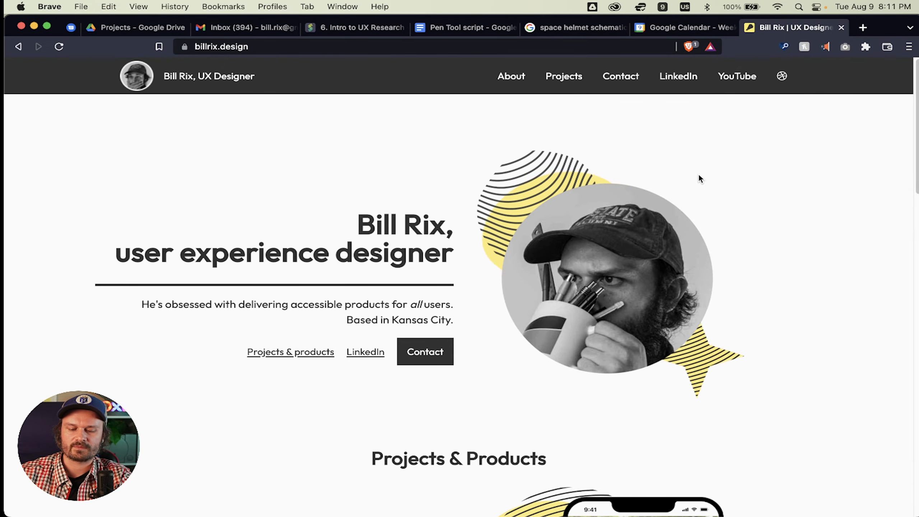
{"action": "scroll", "coordinate": [700, 178], "scroll_direction": "down", "scroll_amount": 6}
{"action": "scroll", "coordinate": [700, 178], "scroll_direction": "up", "scroll_amount": 6}
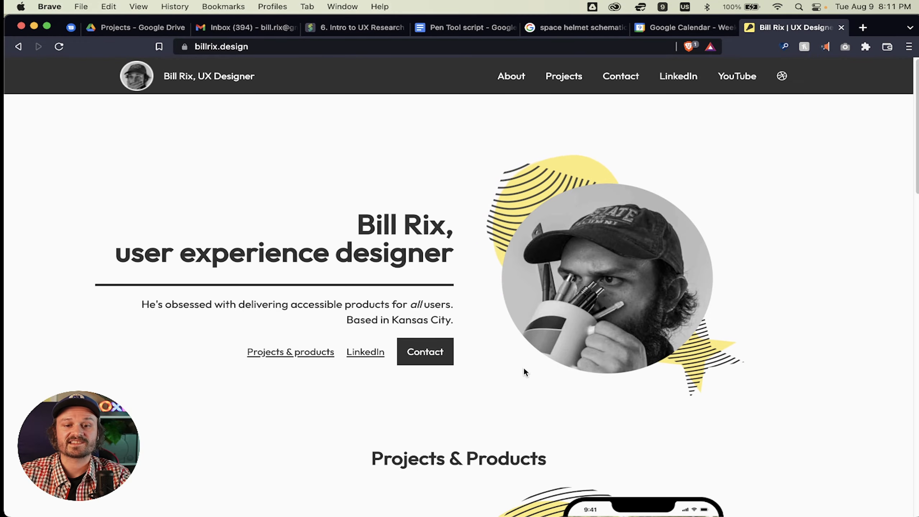
- Examine the phone mockups and decorative shapes of the WeGo, GramCity and Cima projects on the portfolio homepage
{"action": "scroll", "coordinate": [613, 255], "scroll_direction": "down", "scroll_amount": 10}
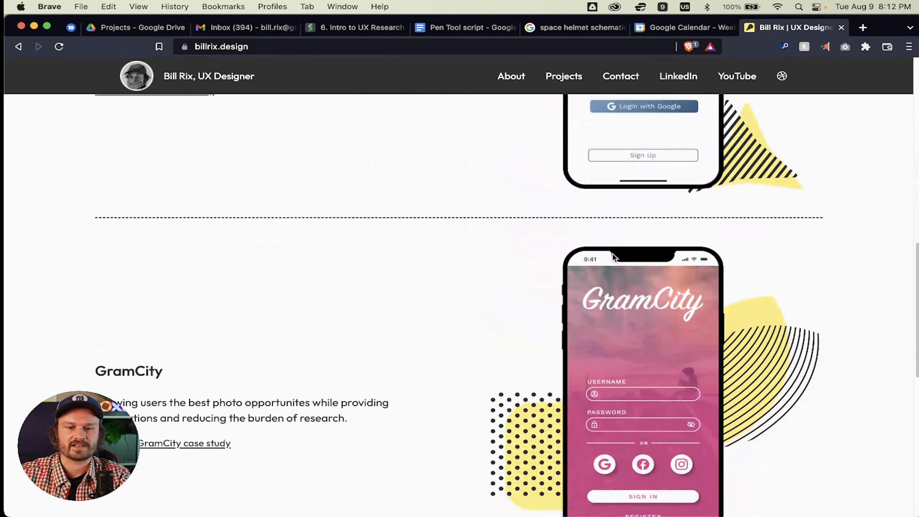
{"action": "scroll", "coordinate": [615, 361], "scroll_direction": "down", "scroll_amount": 10}
{"action": "scroll", "coordinate": [647, 276], "scroll_direction": "up", "scroll_amount": 15}
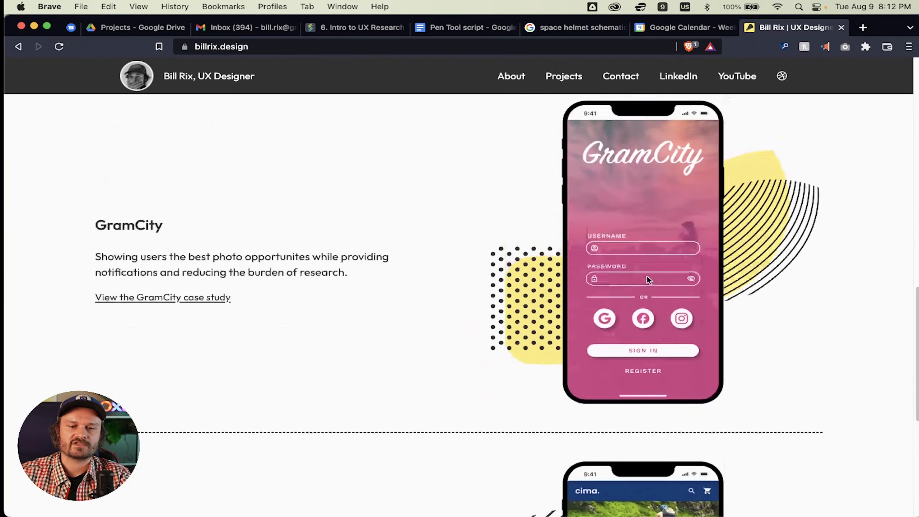
{"action": "scroll", "coordinate": [647, 276], "scroll_direction": "up", "scroll_amount": 1}
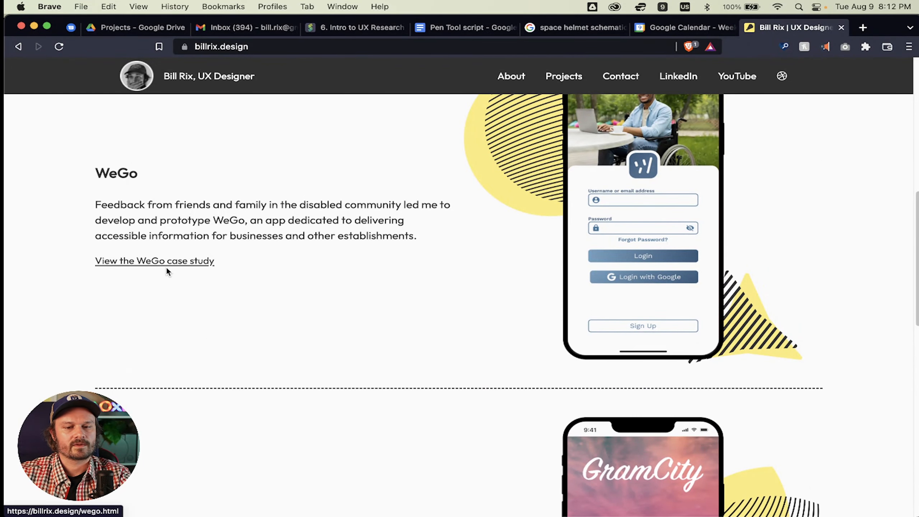
{"action": "scroll", "coordinate": [166, 269], "scroll_direction": "down", "scroll_amount": 8}
{"action": "scroll", "coordinate": [167, 269], "scroll_direction": "up", "scroll_amount": 4}
{"action": "scroll", "coordinate": [166, 265], "scroll_direction": "up", "scroll_amount": 10}
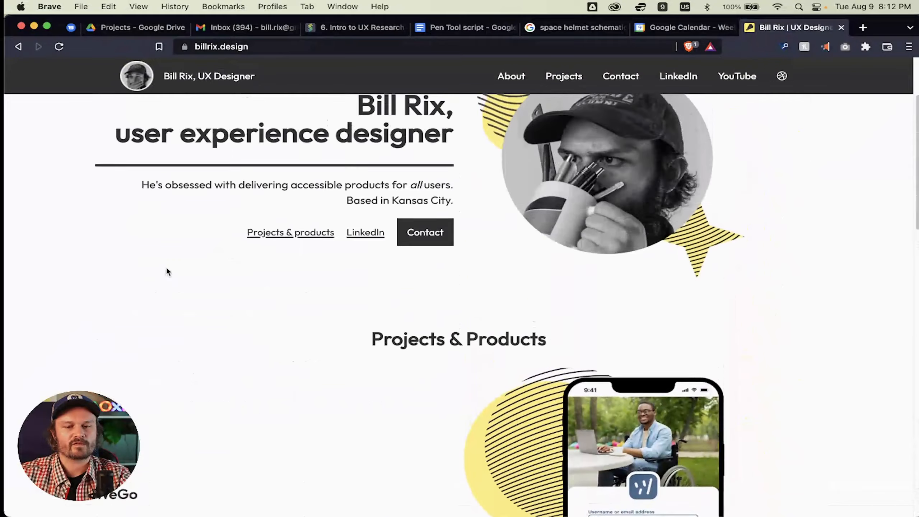
{"action": "scroll", "coordinate": [166, 266], "scroll_direction": "down", "scroll_amount": 6}
{"action": "scroll", "coordinate": [170, 275], "scroll_direction": "up", "scroll_amount": 5}
{"action": "scroll", "coordinate": [179, 293], "scroll_direction": "down", "scroll_amount": 5}
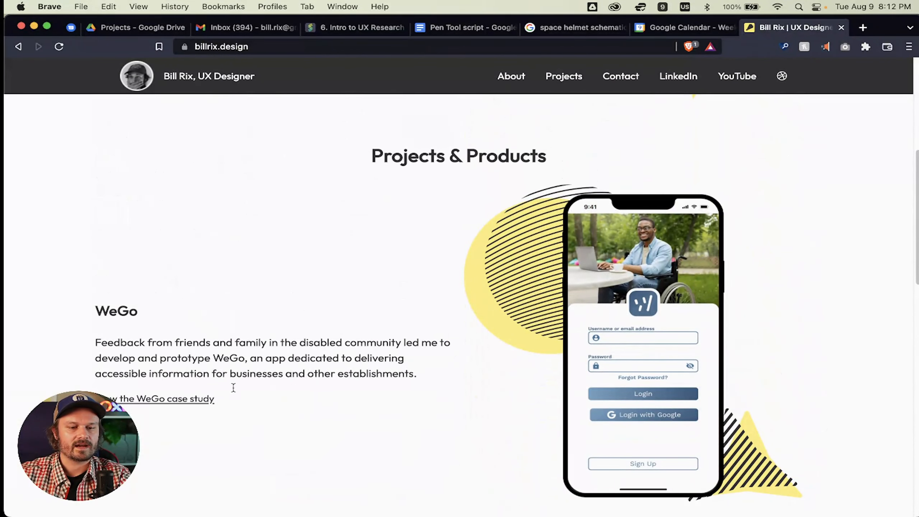
- Open the WeGo case study to view its animated mockup, and return to the portfolio homepage
{"action": "left_click", "coordinate": [170, 400]}
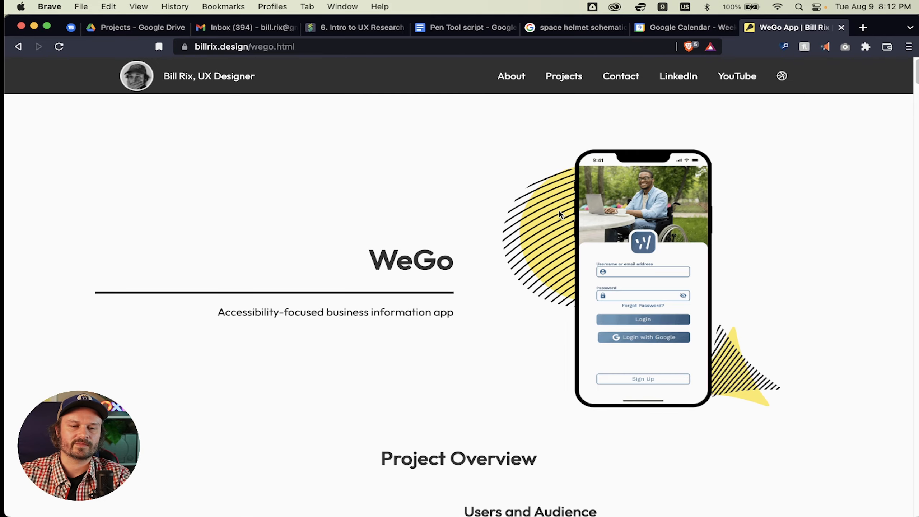
{"action": "scroll", "coordinate": [524, 218], "scroll_direction": "left", "scroll_amount": 5}
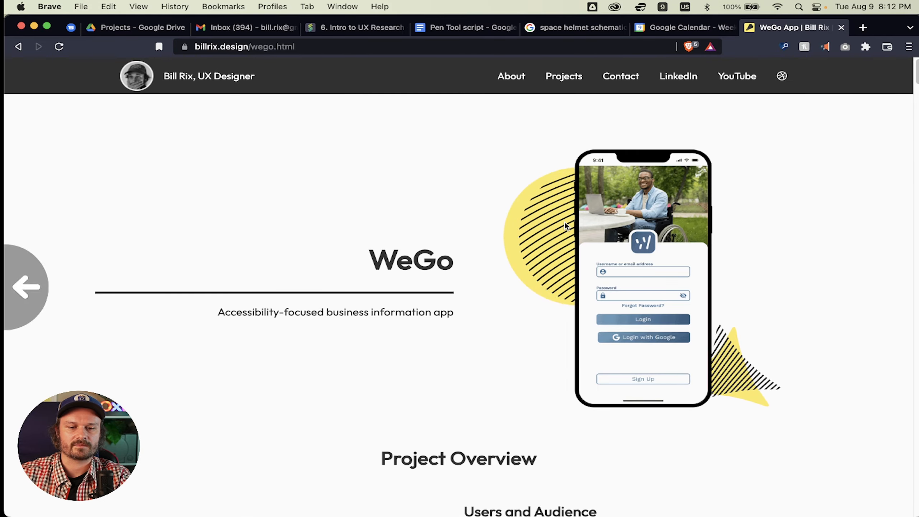
{"action": "scroll", "coordinate": [564, 222], "scroll_direction": "down", "scroll_amount": 10}
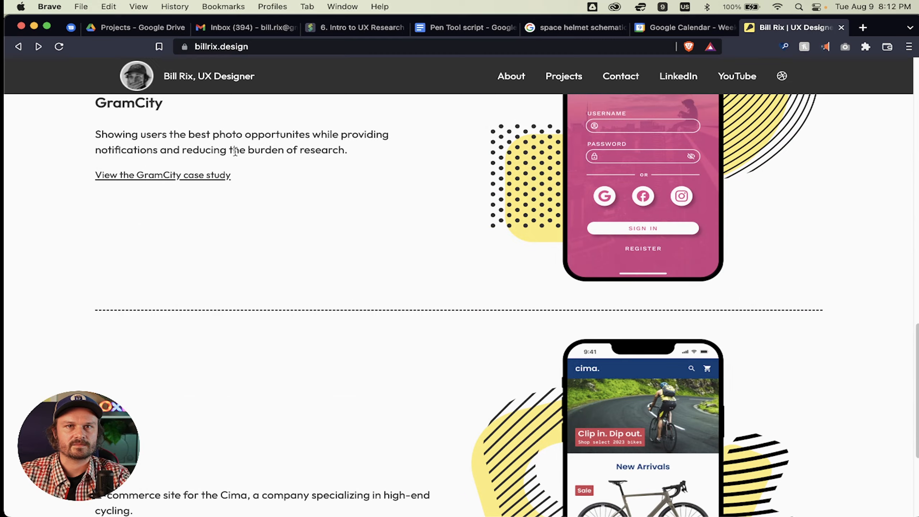
{"action": "scroll", "coordinate": [235, 152], "scroll_direction": "up", "scroll_amount": 15}
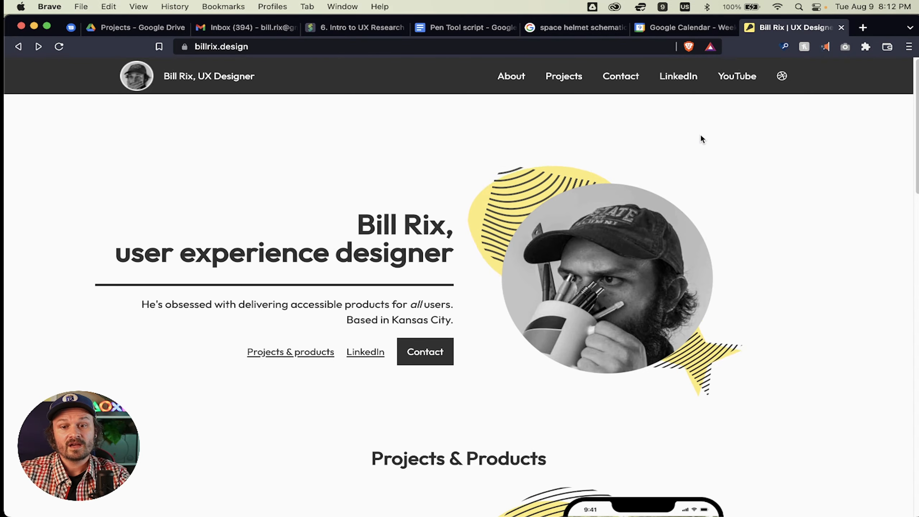
- Close the portfolio site and advance the Figma presentation to the slide on After Effects and Haiku Animator
{"action": "key", "text": "super+w"}
{"action": "key", "text": "super+Tab"}
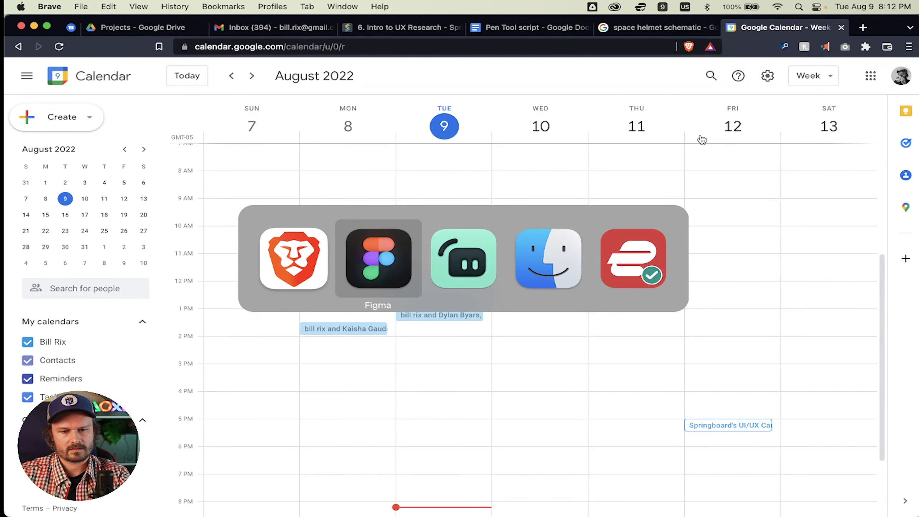
{"action": "key", "text": "Right"}
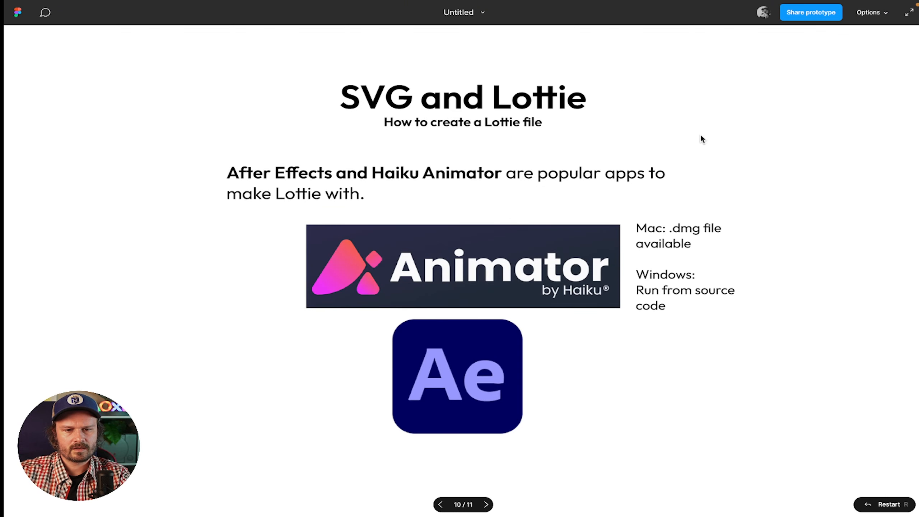
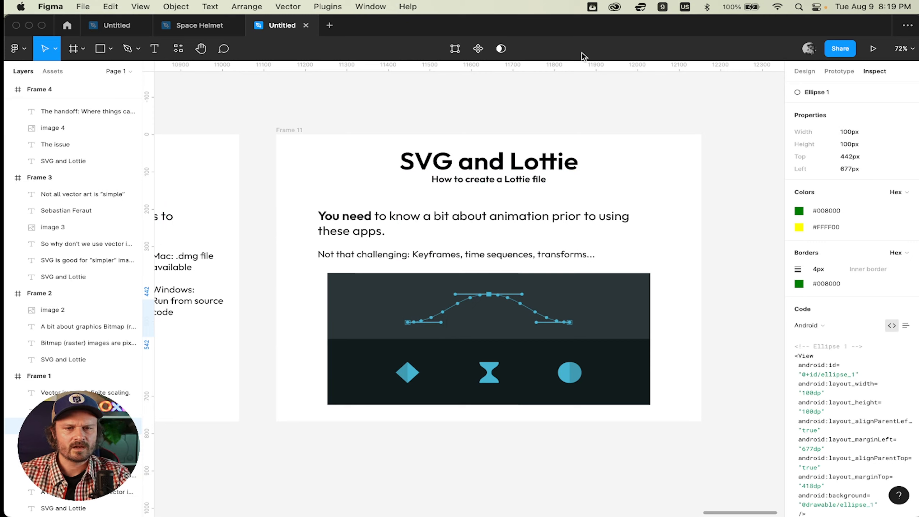
- Launch Adobe After Effects 2022 and create a new project
{"action": "key", "text": "super+Tab"}
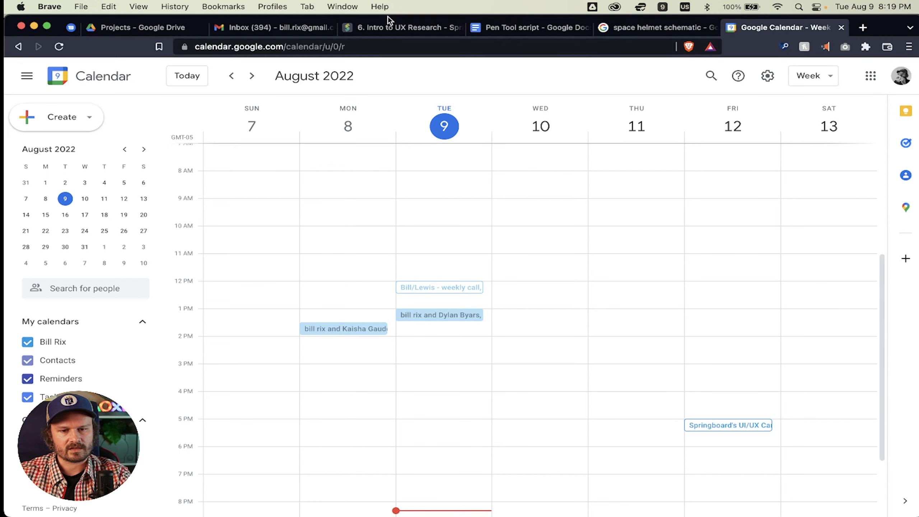
{"action": "left_click", "coordinate": [663, 27]}
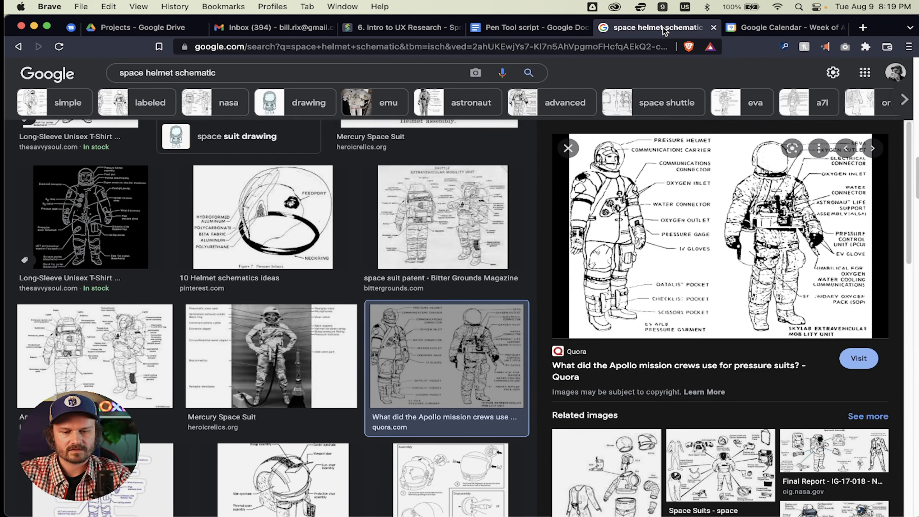
{"action": "key", "text": "super+space"}
{"action": "type", "text": "af"}
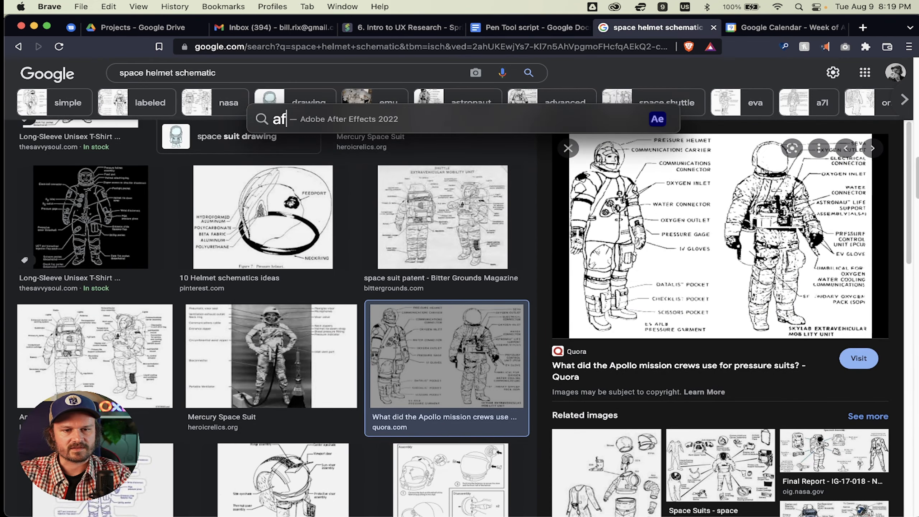
{"action": "key", "text": "Return"}
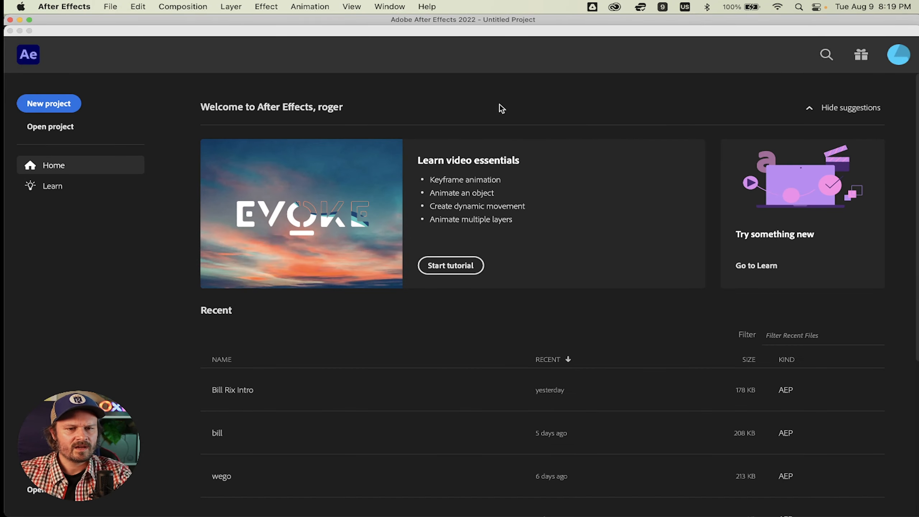
{"action": "left_click", "coordinate": [341, 106]}
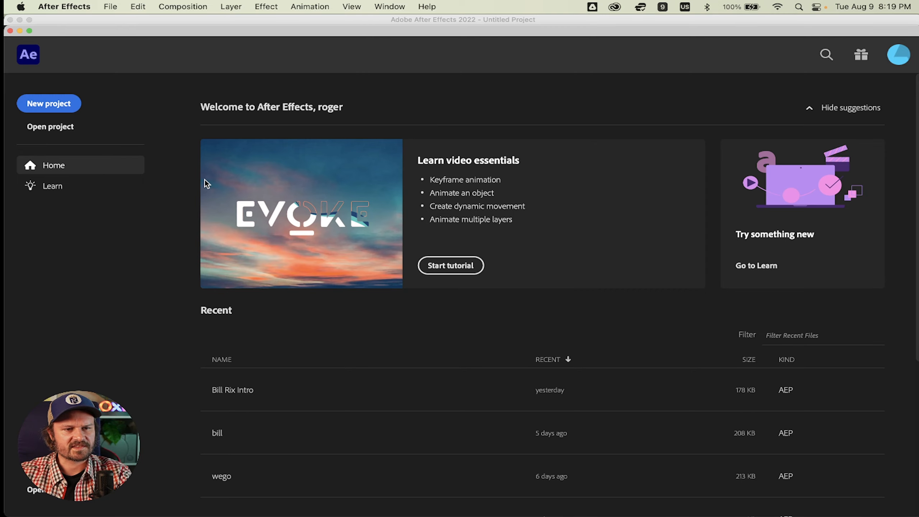
{"action": "left_click", "coordinate": [46, 108]}
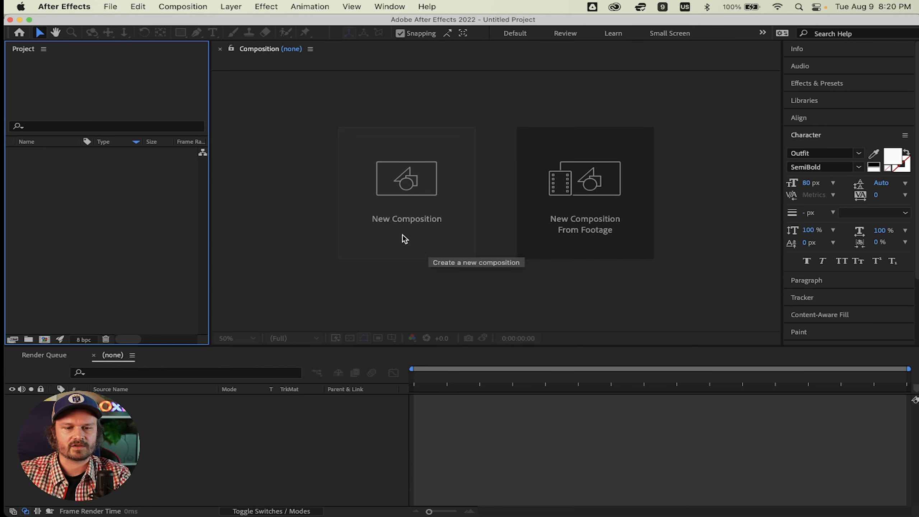
- Start a new composition and name it Shape
{"action": "left_click", "coordinate": [410, 195]}
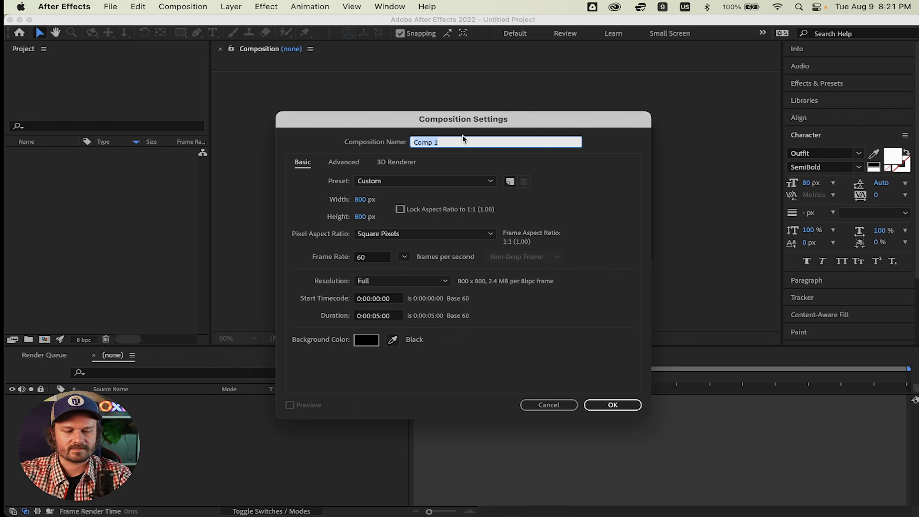
{"action": "type", "text": "Shape"}
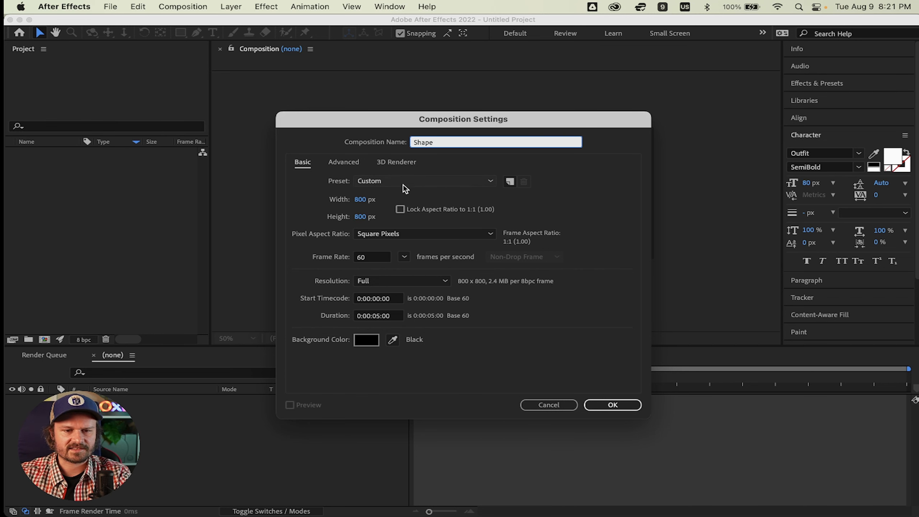
{"action": "left_click_drag", "start_coordinate": [493, 122], "coordinate": [530, 199]}
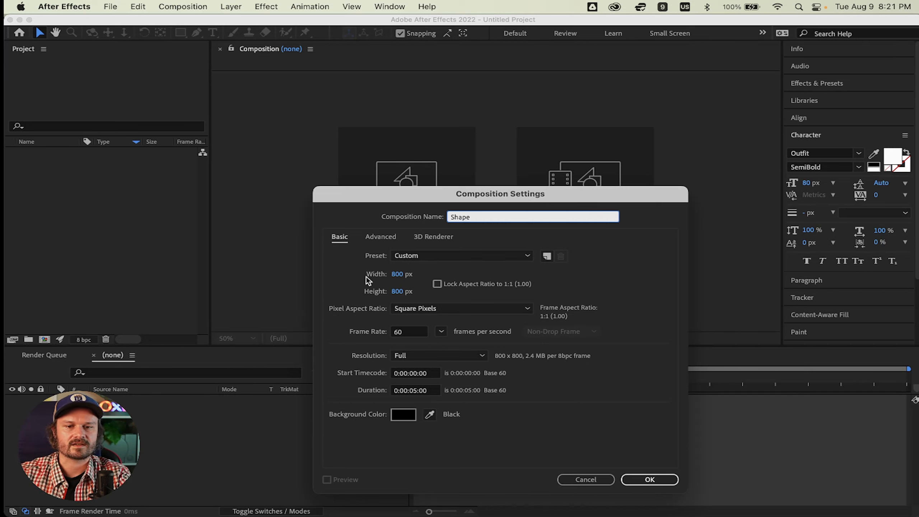
{"action": "left_click_drag", "start_coordinate": [533, 195], "coordinate": [523, 88]}
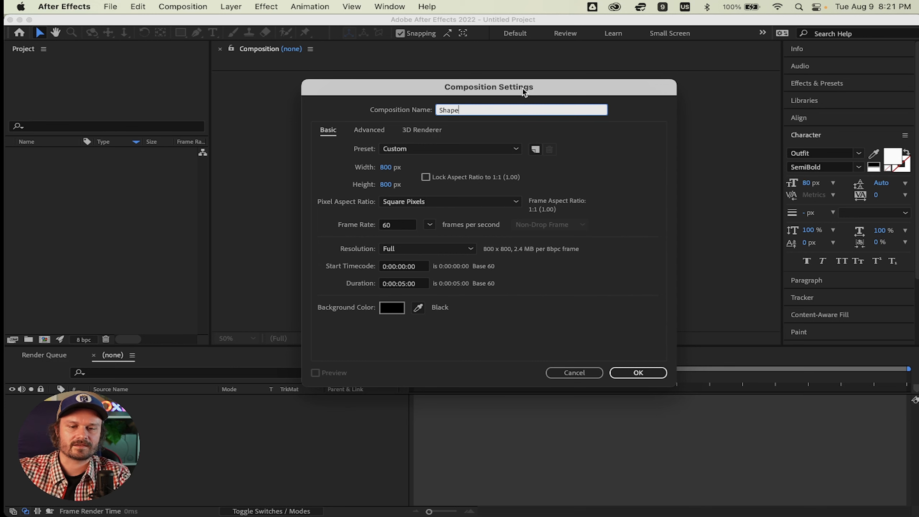
{"action": "left_click_drag", "start_coordinate": [523, 88], "coordinate": [521, 135]}
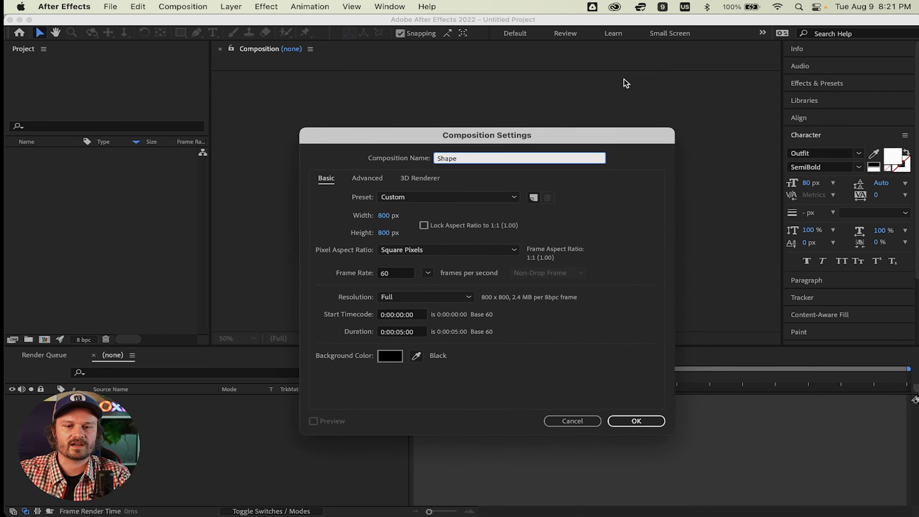
{"action": "left_click_drag", "start_coordinate": [463, 137], "coordinate": [463, 125]}
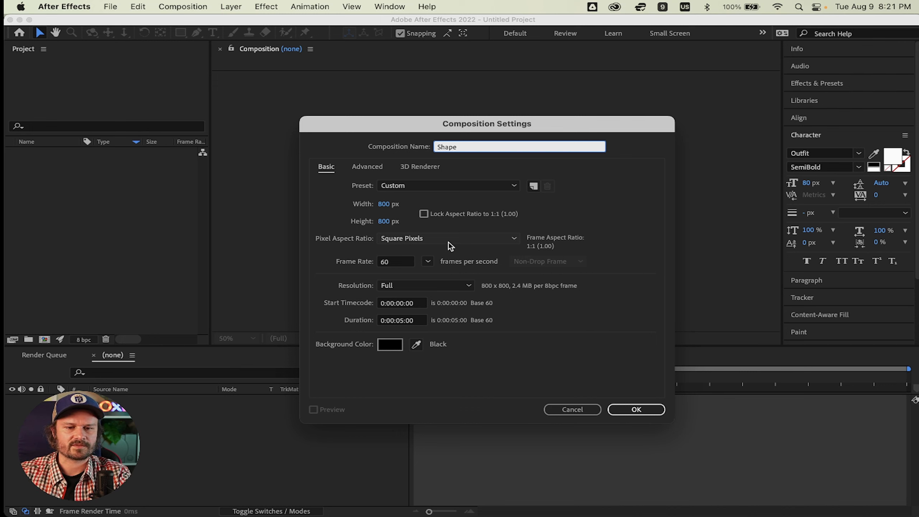
- Review the pixel aspect ratio, frame rate, resolution and duration settings of the Shape composition
{"action": "left_click", "coordinate": [467, 238]}
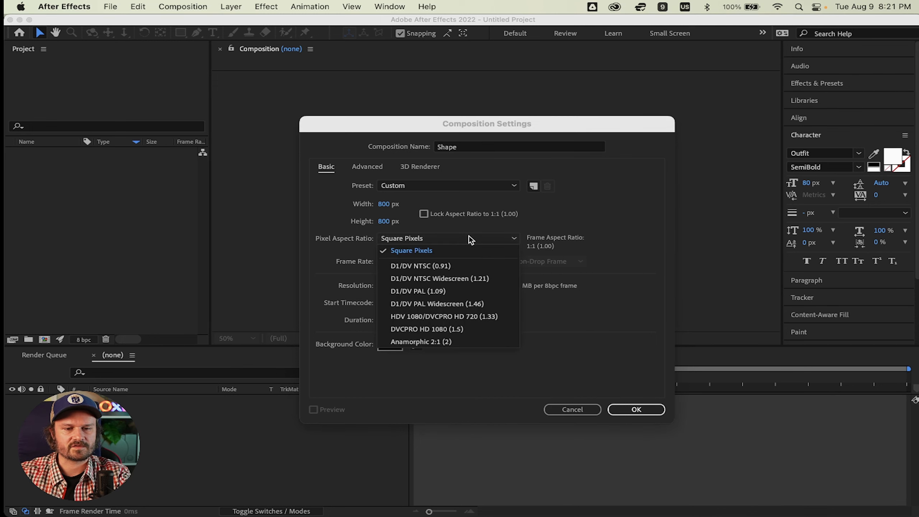
{"action": "left_click", "coordinate": [471, 240]}
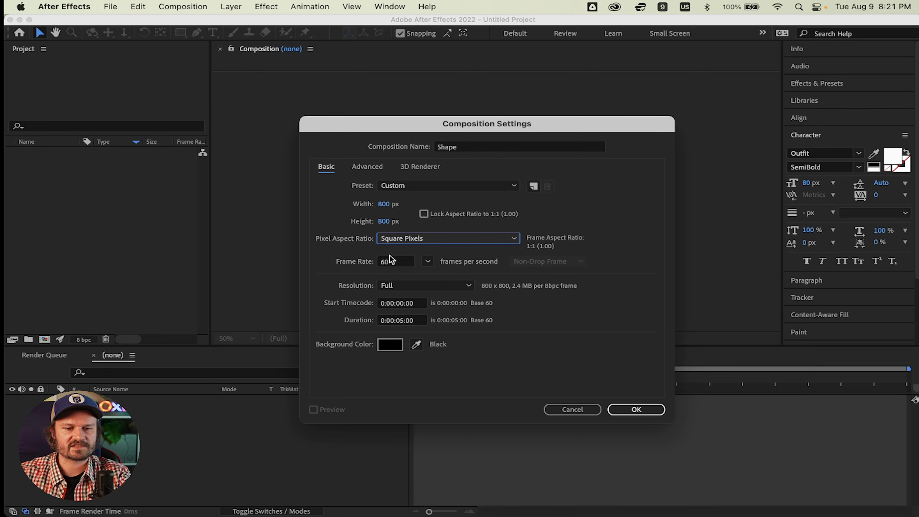
{"action": "left_click", "coordinate": [397, 262]}
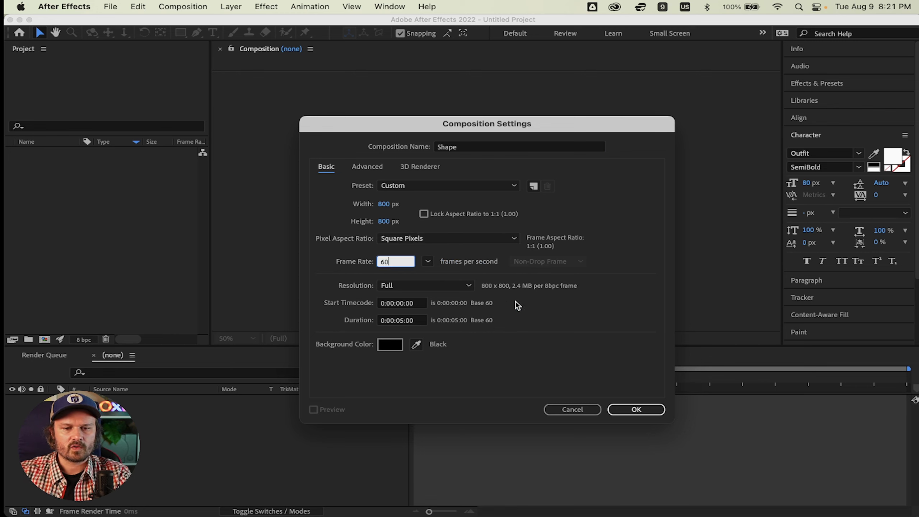
{"action": "left_click", "coordinate": [645, 270]}
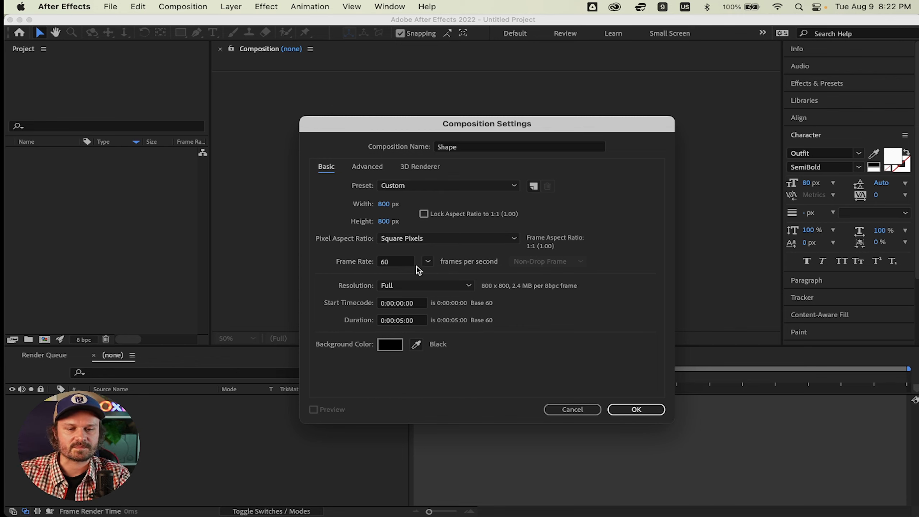
{"action": "left_click", "coordinate": [441, 290]}
{"action": "left_click", "coordinate": [441, 289]}
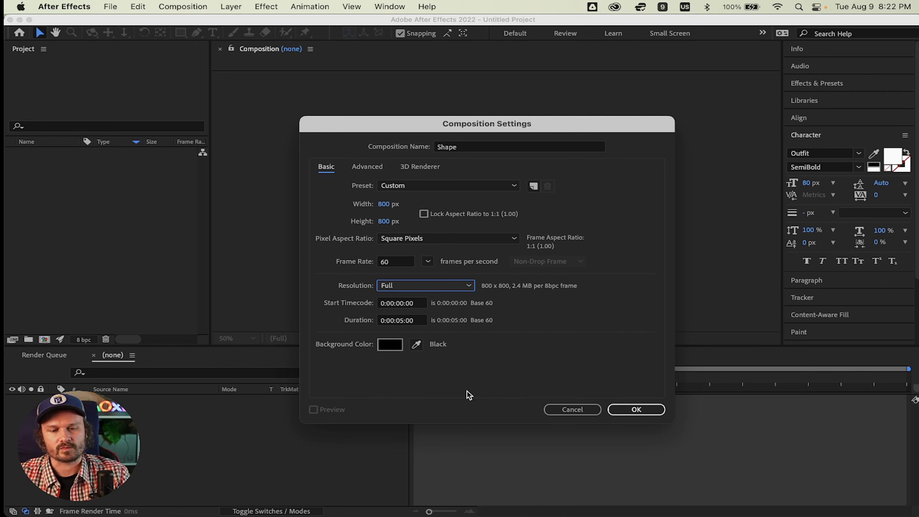
{"action": "left_click", "coordinate": [386, 322]}
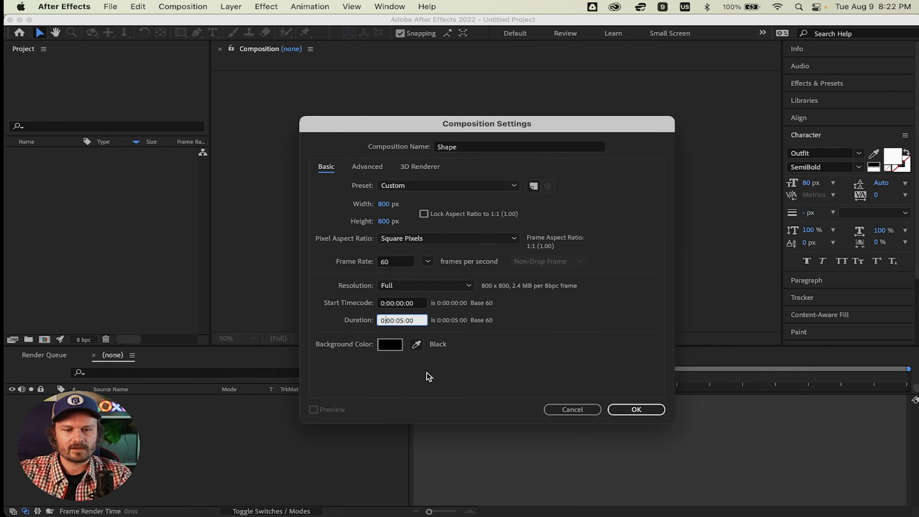
{"action": "left_click", "coordinate": [451, 350]}
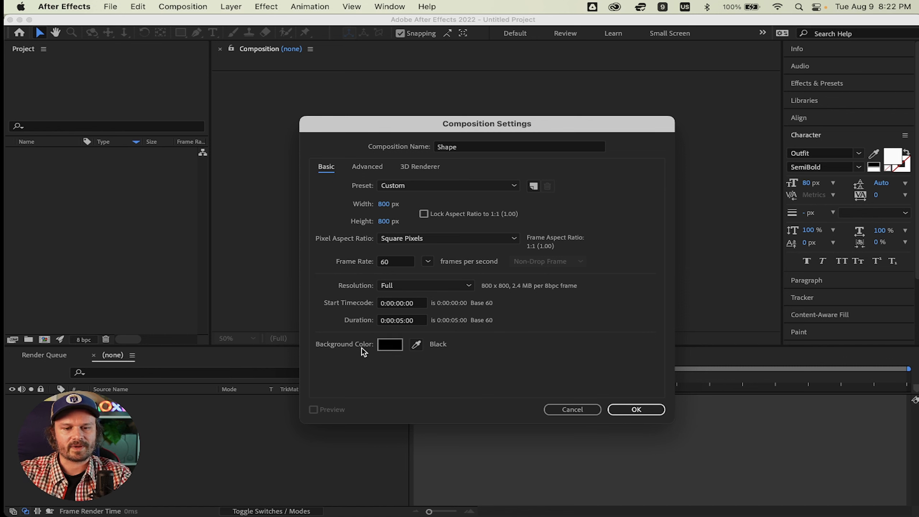
- Check the background color without changing it, and create the Shape composition with the current settings
{"action": "left_click", "coordinate": [396, 349]}
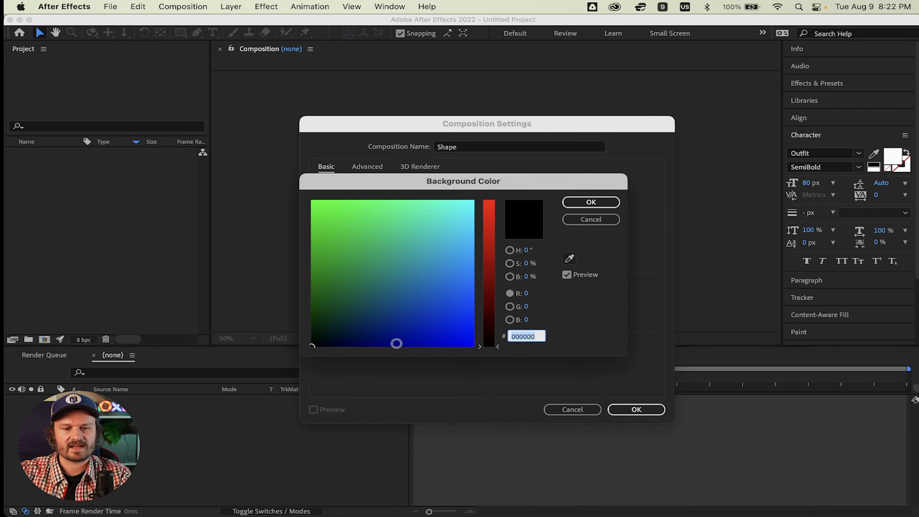
{"action": "left_click", "coordinate": [592, 223]}
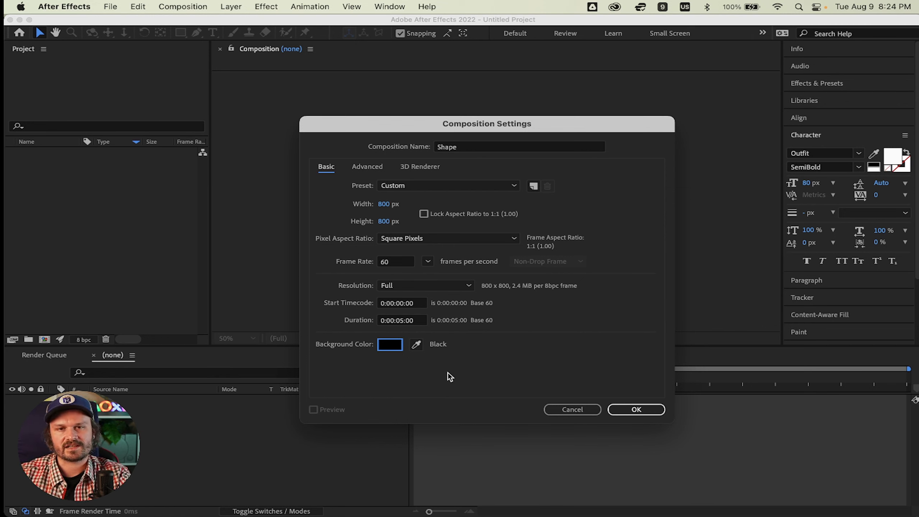
{"action": "left_click", "coordinate": [630, 407]}
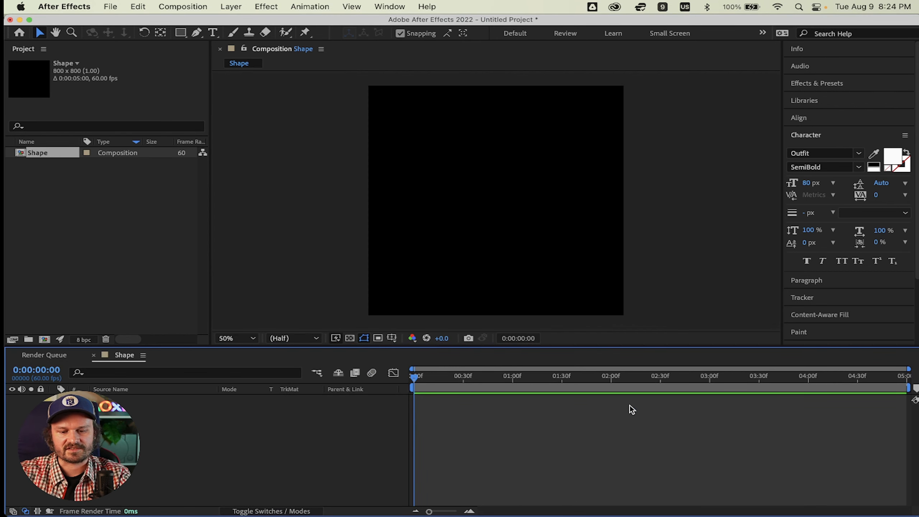
- Review the Shape composition's settings and its details in the project list without changing anything
{"action": "key", "text": "super+k"}
{"action": "left_click", "coordinate": [573, 412]}
{"action": "scroll", "coordinate": [668, 271], "scroll_direction": "up", "scroll_amount": 1}
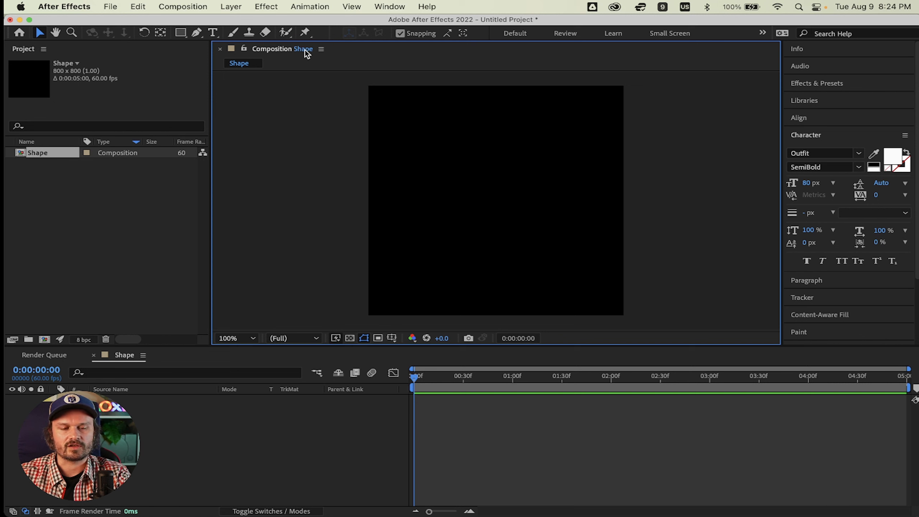
{"action": "left_click", "coordinate": [106, 266]}
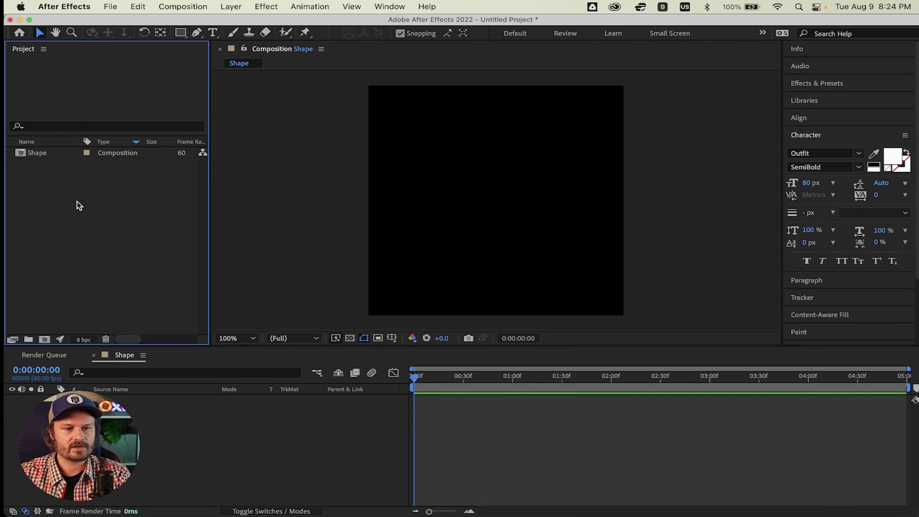
{"action": "left_click", "coordinate": [60, 155]}
{"action": "key", "text": "Return"}
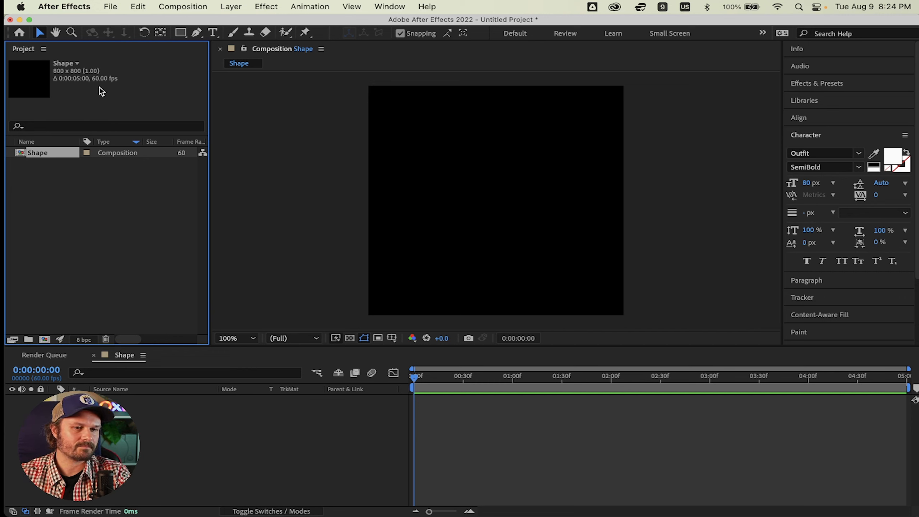
{"action": "left_click", "coordinate": [63, 217]}
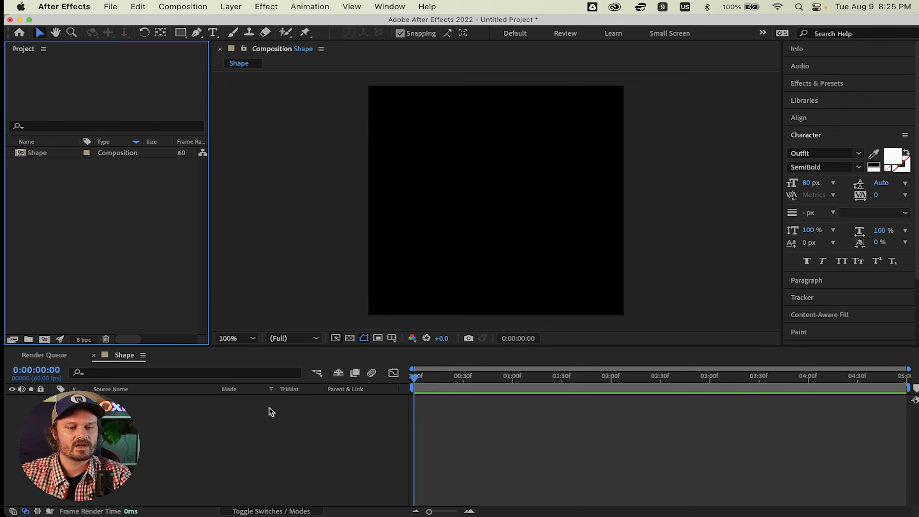
- Look at the Shape timeline's options and scrub the current time from 0:00:02:00 to the last frame and back to the start
{"action": "left_click", "coordinate": [141, 356]}
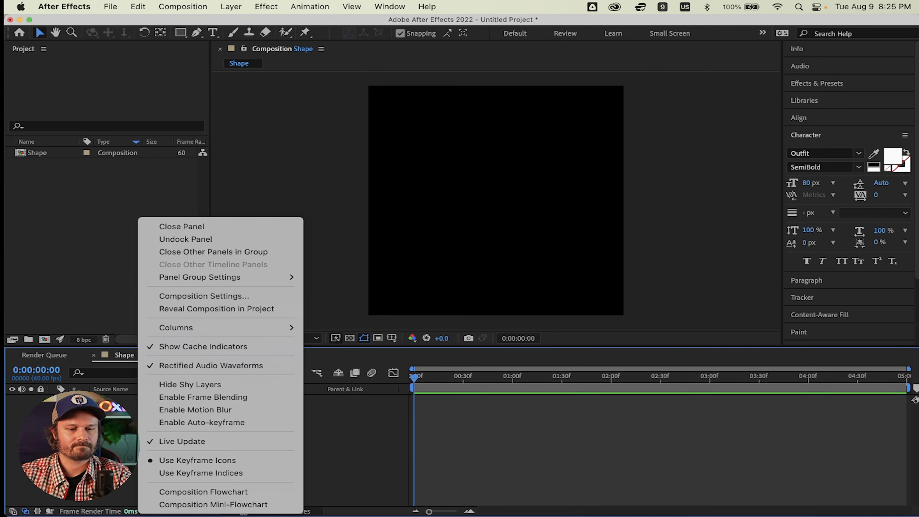
{"action": "left_click", "coordinate": [127, 406]}
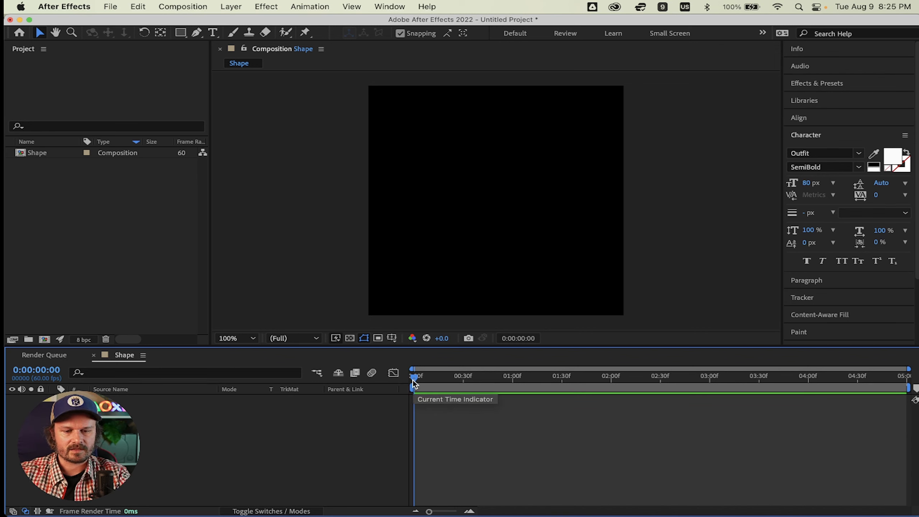
{"action": "left_click", "coordinate": [560, 377]}
{"action": "left_click_drag", "start_coordinate": [605, 377], "coordinate": [536, 404]}
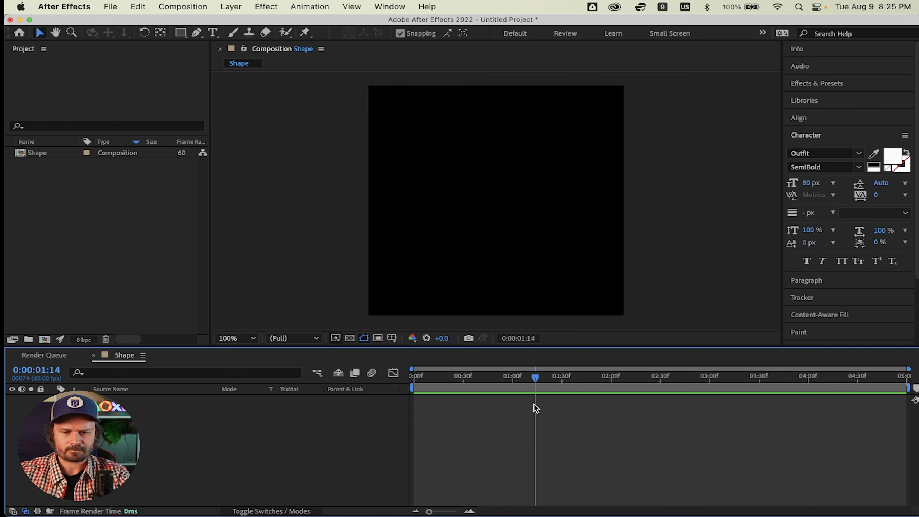
{"action": "left_click_drag", "start_coordinate": [537, 379], "coordinate": [611, 378]}
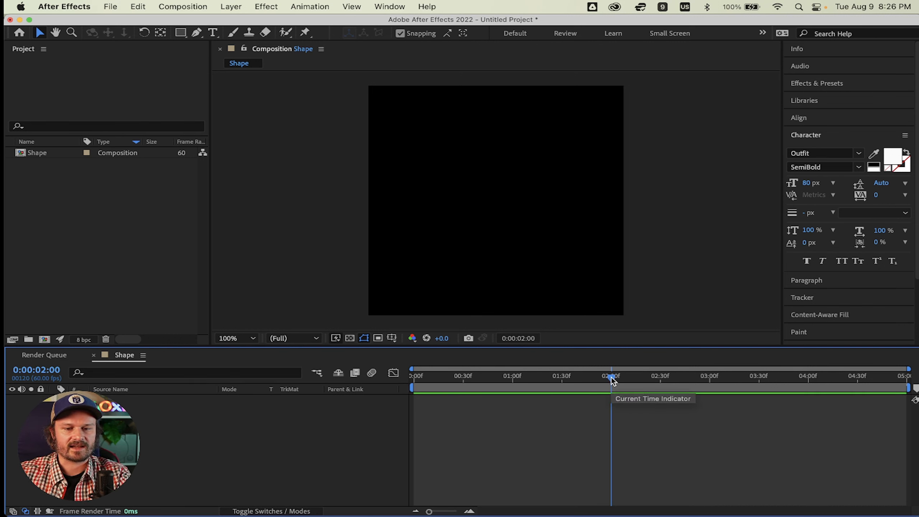
{"action": "left_click_drag", "start_coordinate": [611, 379], "coordinate": [916, 379]}
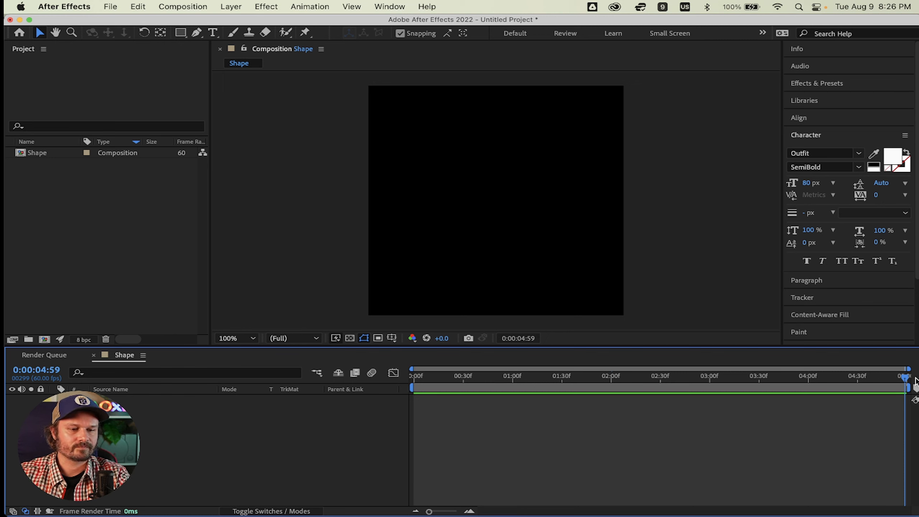
{"action": "left_click_drag", "start_coordinate": [914, 381], "coordinate": [377, 408]}
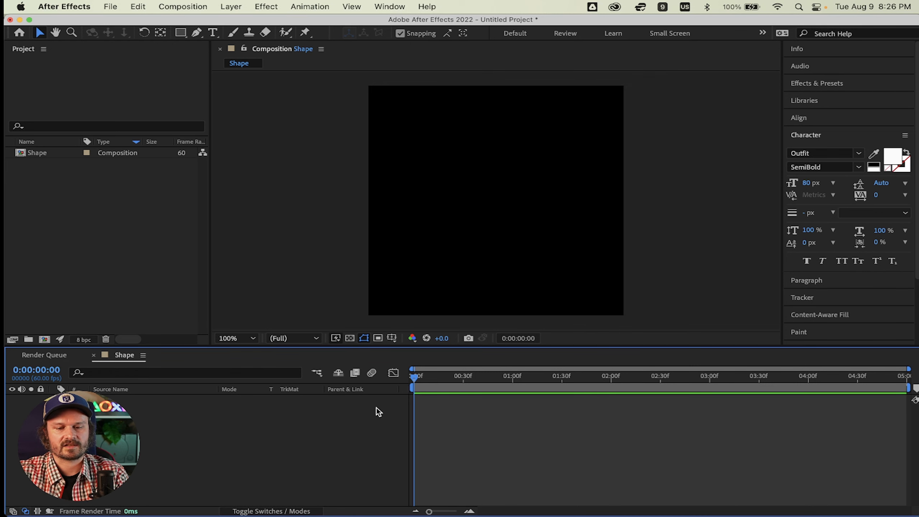
- Recheck the composition settings without changes, and scrub through the timeline, ending on the first frame
{"action": "left_click", "coordinate": [299, 246]}
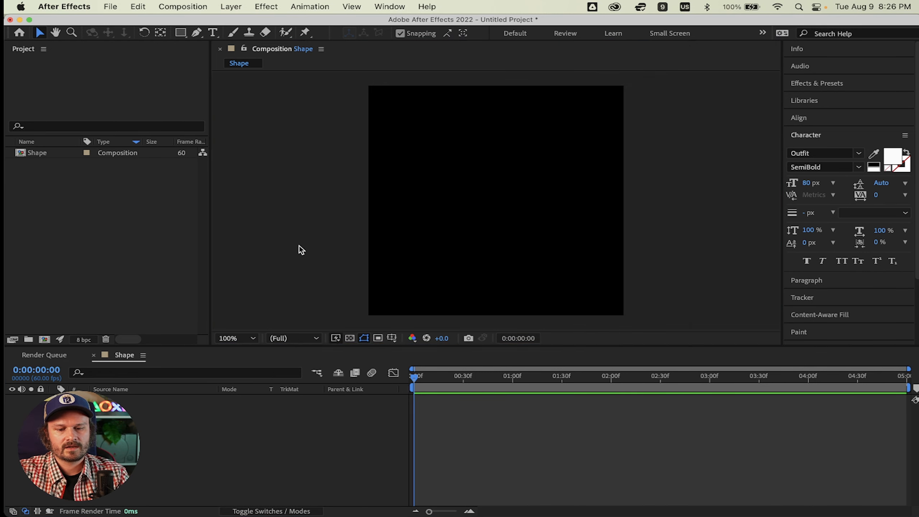
{"action": "key", "text": "super+k"}
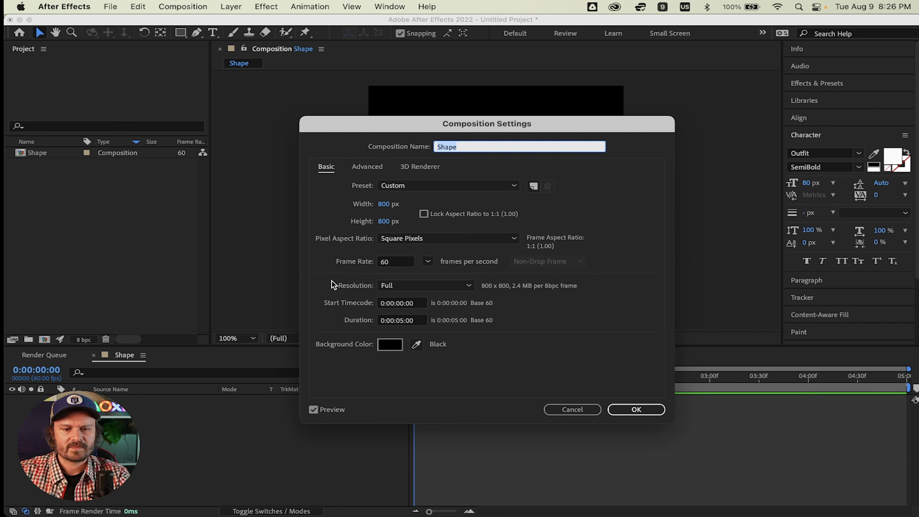
{"action": "left_click", "coordinate": [579, 407]}
{"action": "left_click_drag", "start_coordinate": [865, 377], "coordinate": [574, 377]}
{"action": "left_click_drag", "start_coordinate": [644, 377], "coordinate": [410, 420]}
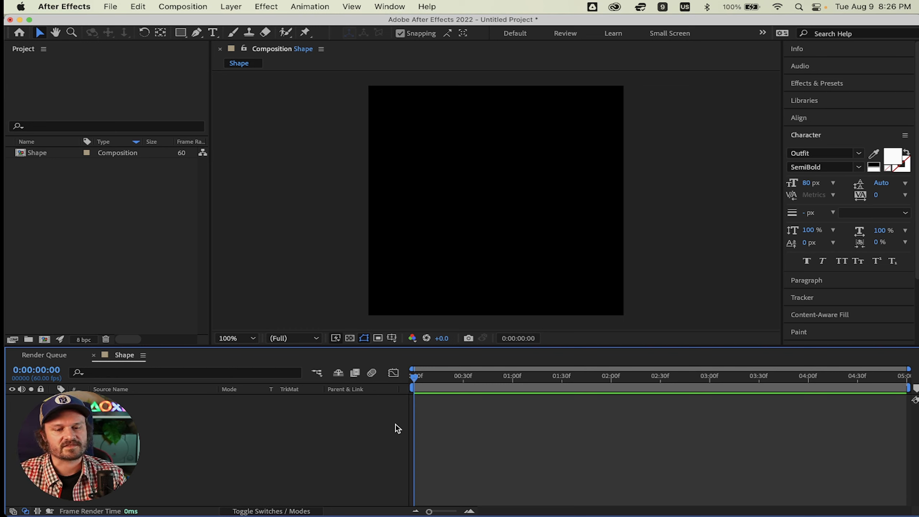
{"action": "left_click_drag", "start_coordinate": [414, 380], "coordinate": [271, 418]}
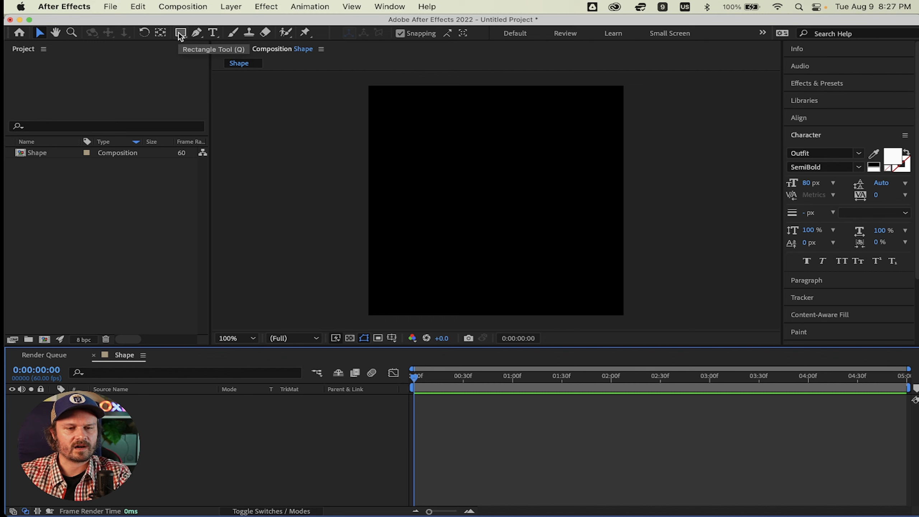
- Draw a yellow rectangle in the middle of the composition with the Rectangle tool, and shift it toward the lower left
{"action": "left_click", "coordinate": [187, 36]}
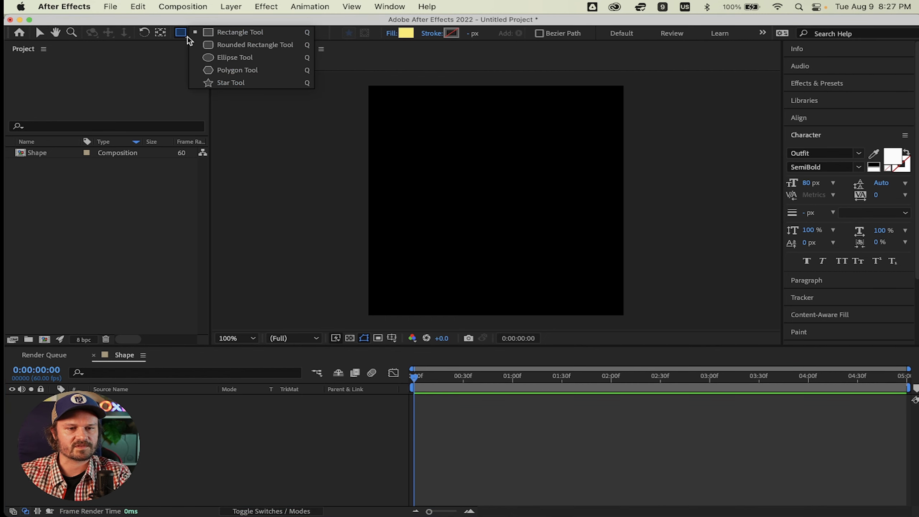
{"action": "left_click", "coordinate": [233, 32]}
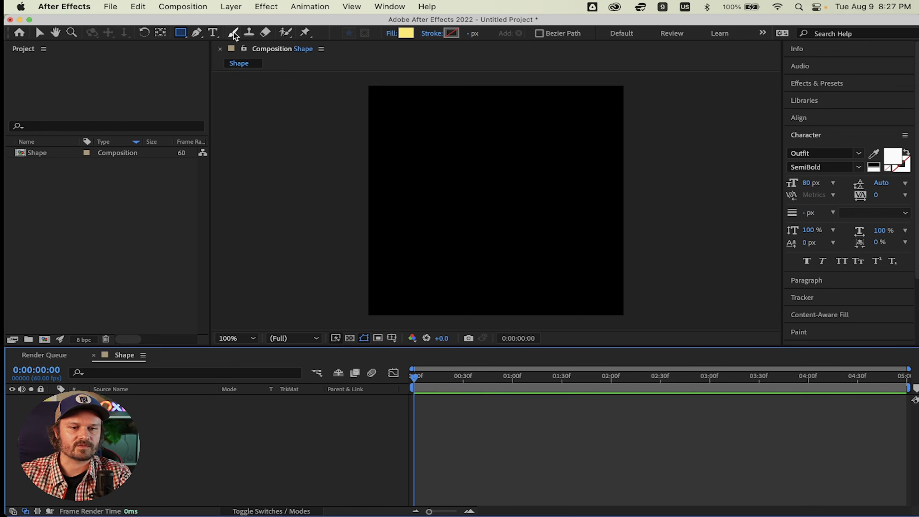
{"action": "left_click_drag", "start_coordinate": [422, 140], "coordinate": [571, 261]}
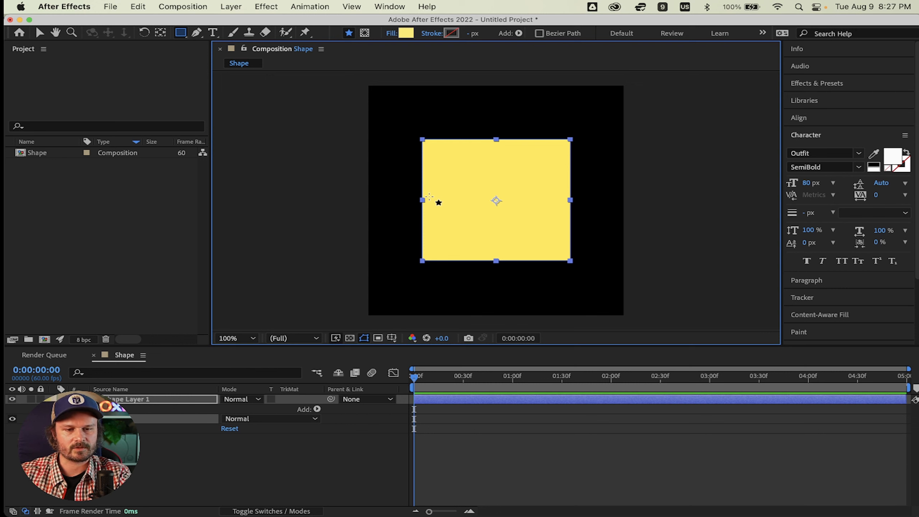
{"action": "key", "text": "v"}
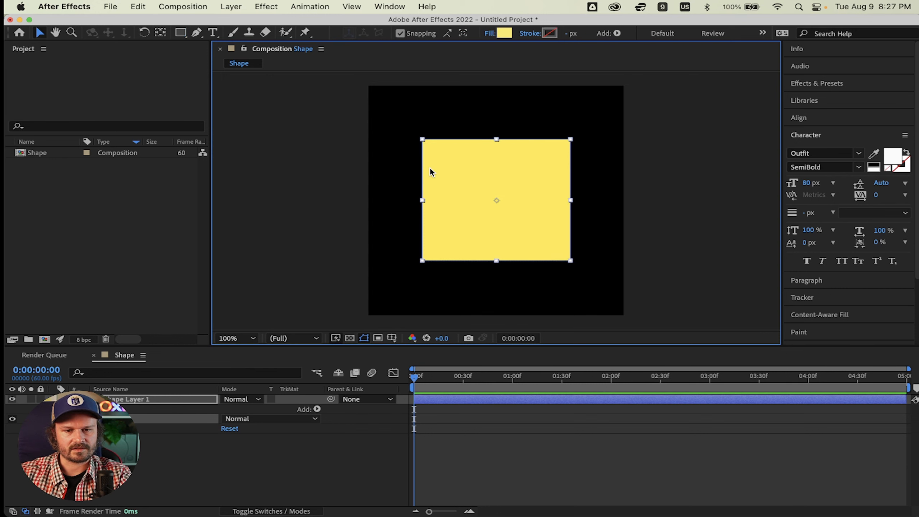
{"action": "left_click_drag", "start_coordinate": [491, 169], "coordinate": [461, 173]}
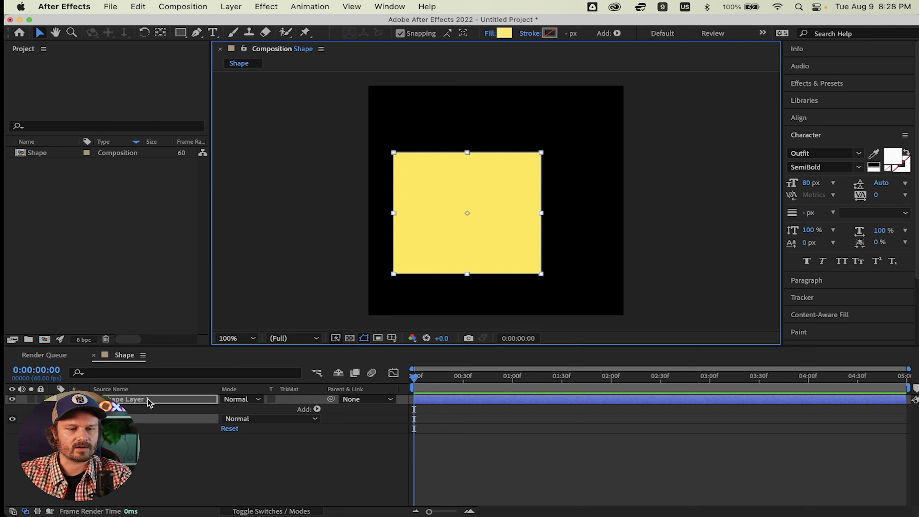
- Collapse the shape layer's properties and move the layer slightly up and to the right in the composition
{"action": "left_click", "coordinate": [159, 458]}
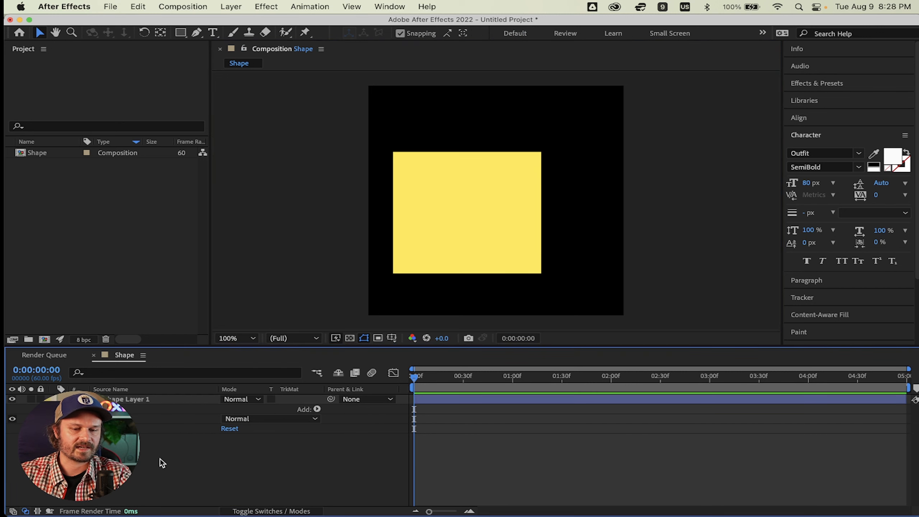
{"action": "left_click", "coordinate": [107, 399]}
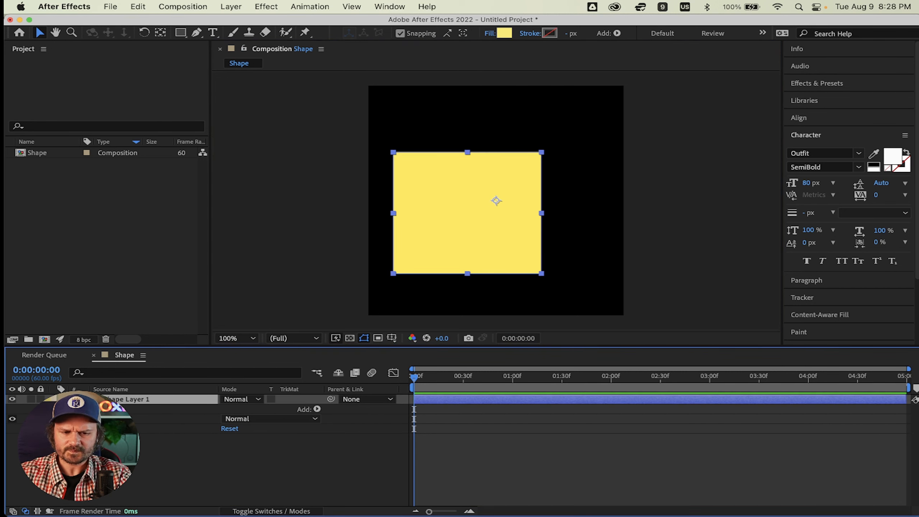
{"action": "left_click", "coordinate": [51, 399]}
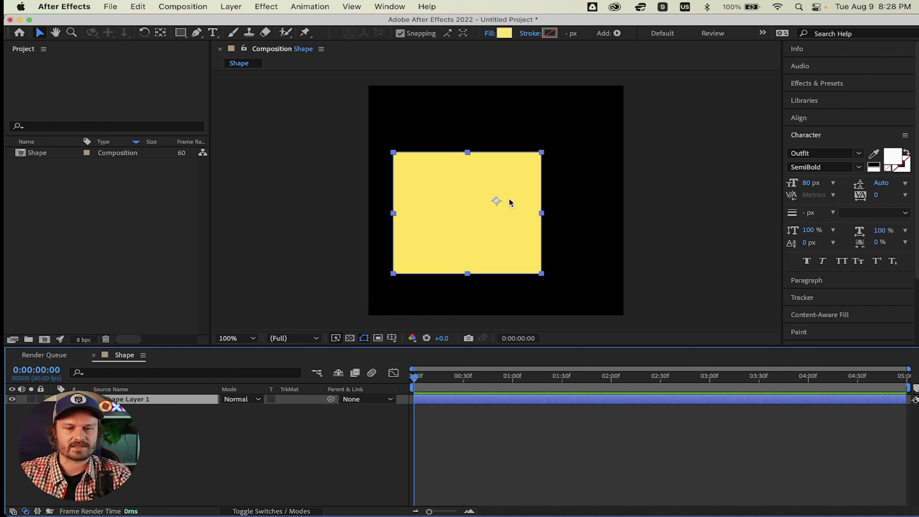
{"action": "left_click", "coordinate": [497, 202]}
{"action": "left_click_drag", "start_coordinate": [497, 203], "coordinate": [507, 198]}
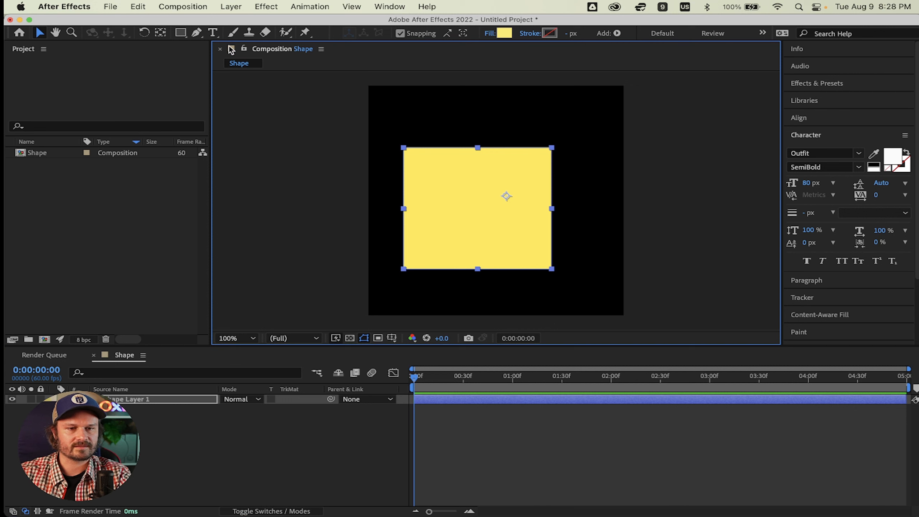
- Move the shape layer's anchor point to the center of the yellow rectangle and return to the Selection tool
{"action": "left_click", "coordinate": [162, 34]}
{"action": "left_click_drag", "start_coordinate": [507, 197], "coordinate": [484, 211]}
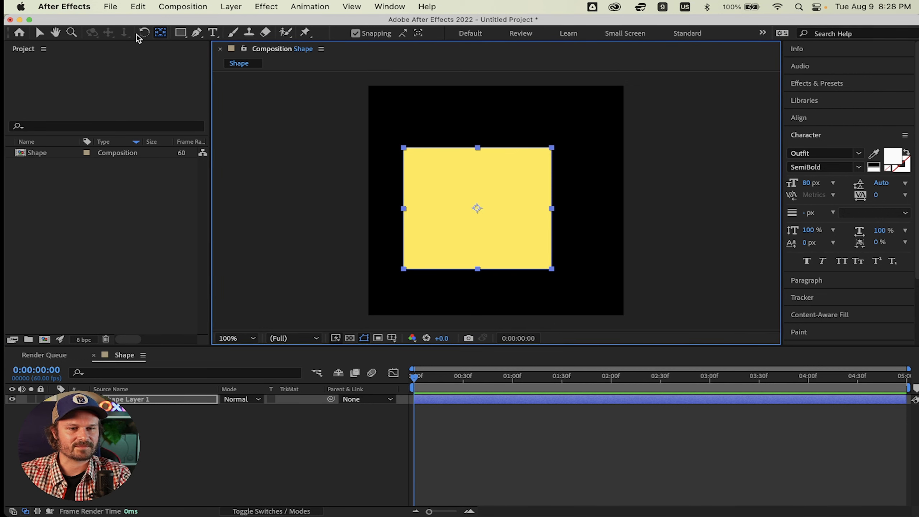
{"action": "key", "text": "v"}
- Rename the shape layer as Rect
{"action": "left_click", "coordinate": [121, 399]}
{"action": "key", "text": "Return"}
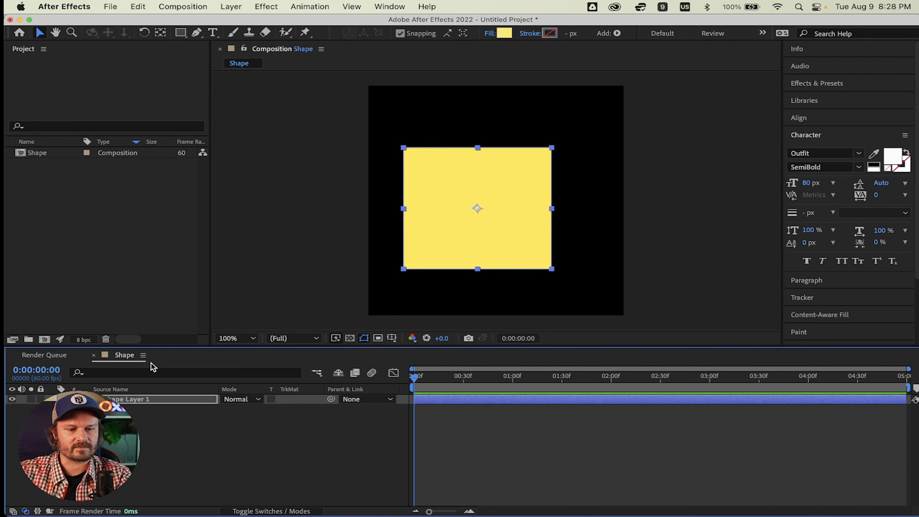
{"action": "left_click", "coordinate": [132, 399]}
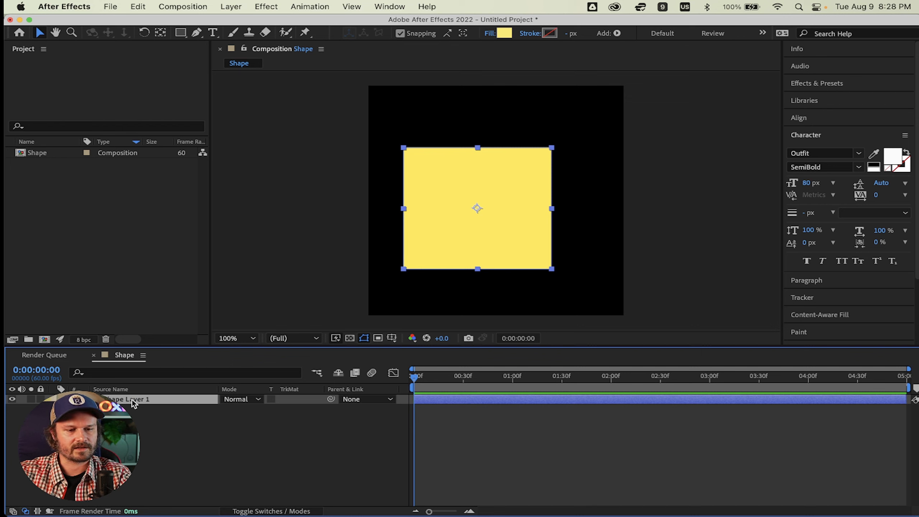
{"action": "key", "text": "Return"}
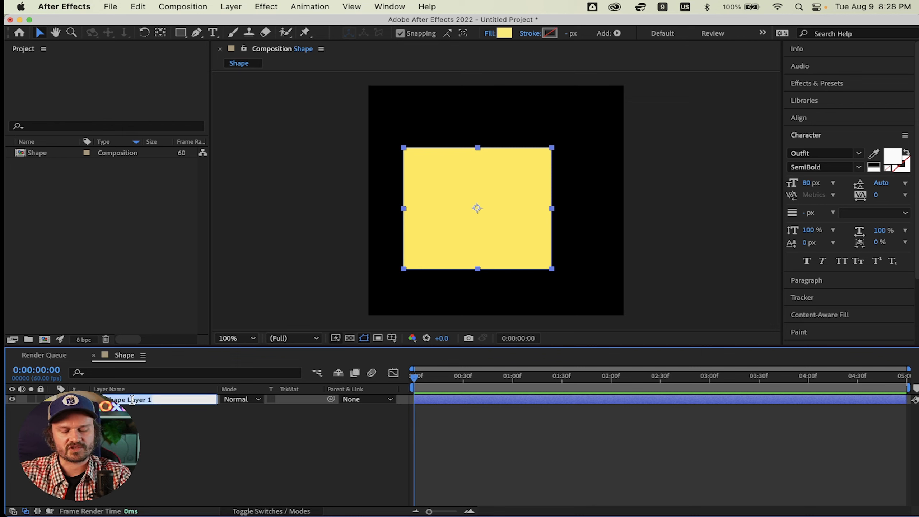
{"action": "type", "text": "Rect"}
{"action": "key", "text": "Return"}
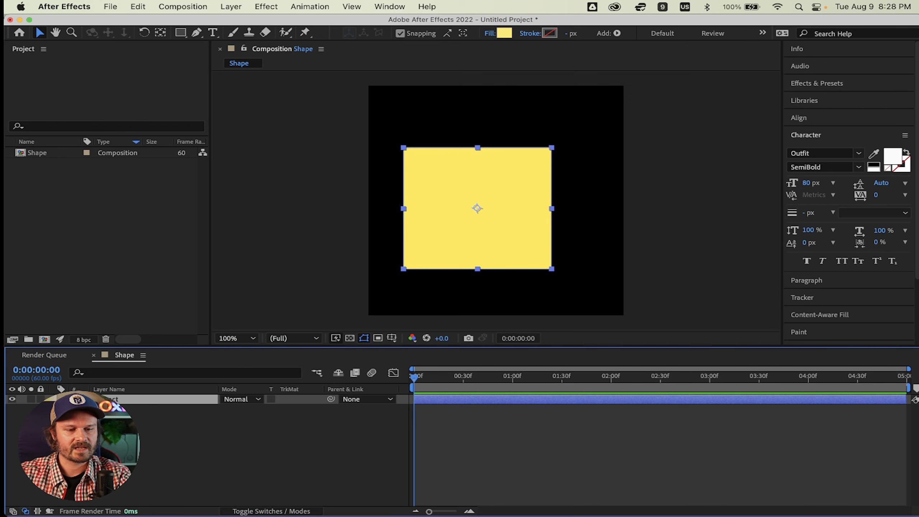
- Expand the Rect layer's contents down to the rectangle's own properties to examine them, then deselect the layer and collapse its contents
{"action": "left_click", "coordinate": [51, 399]}
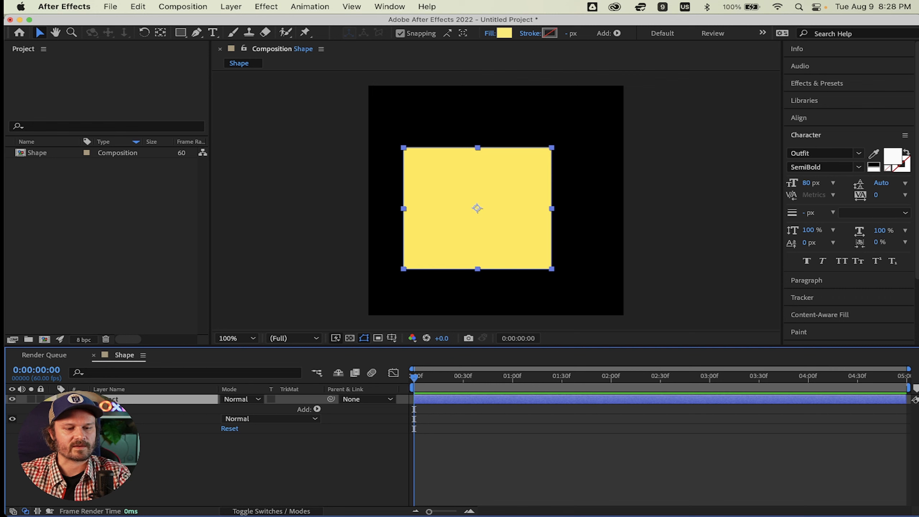
{"action": "left_click", "coordinate": [69, 409]}
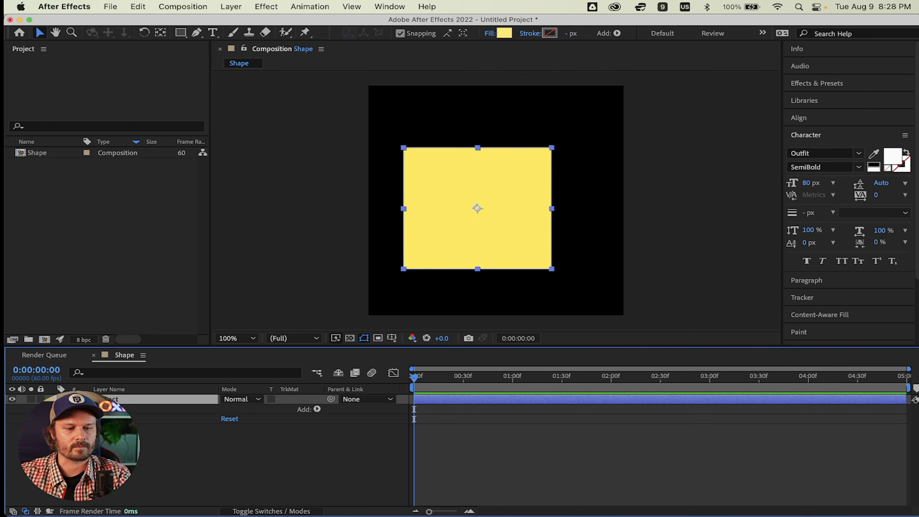
{"action": "left_click", "coordinate": [69, 409]}
{"action": "left_click", "coordinate": [78, 419]}
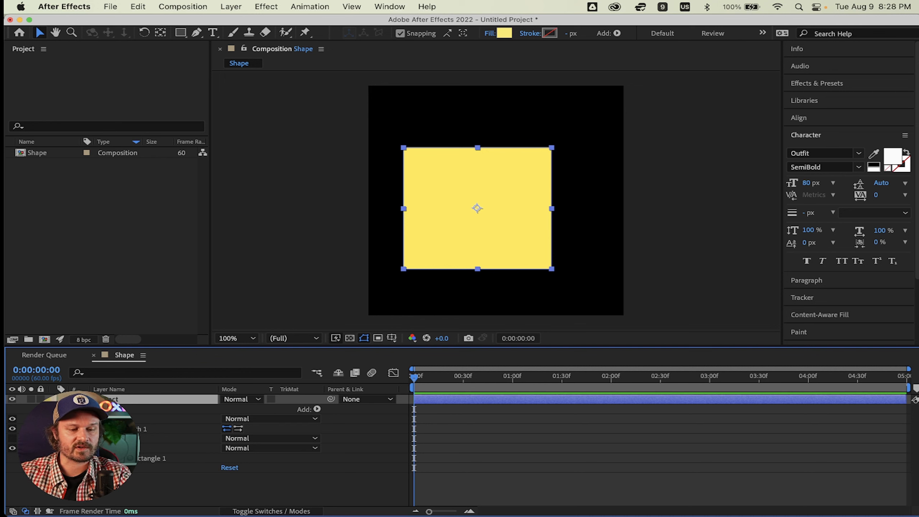
{"action": "key", "text": "super+shift+a"}
{"action": "left_click", "coordinate": [74, 410]}
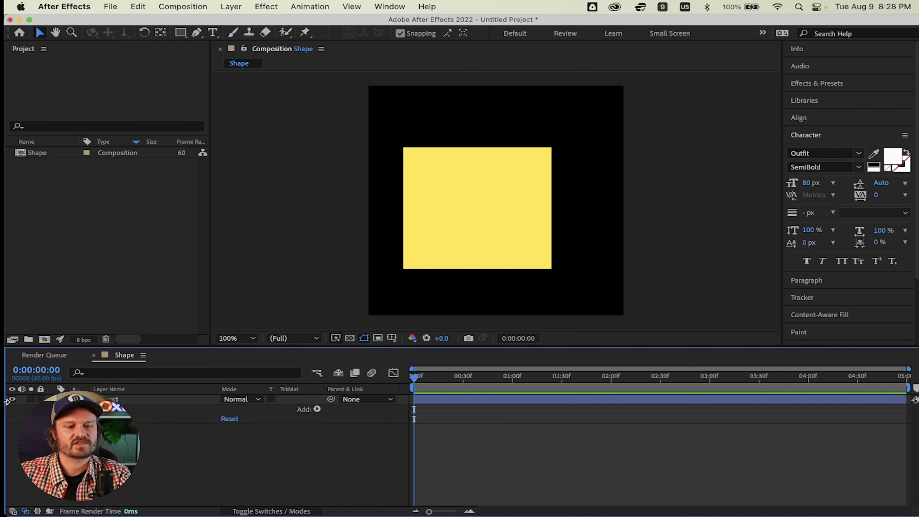
- Expand the Rect layer's Transform properties and center the yellow rectangle horizontally and vertically in the composition
{"action": "left_click", "coordinate": [74, 419]}
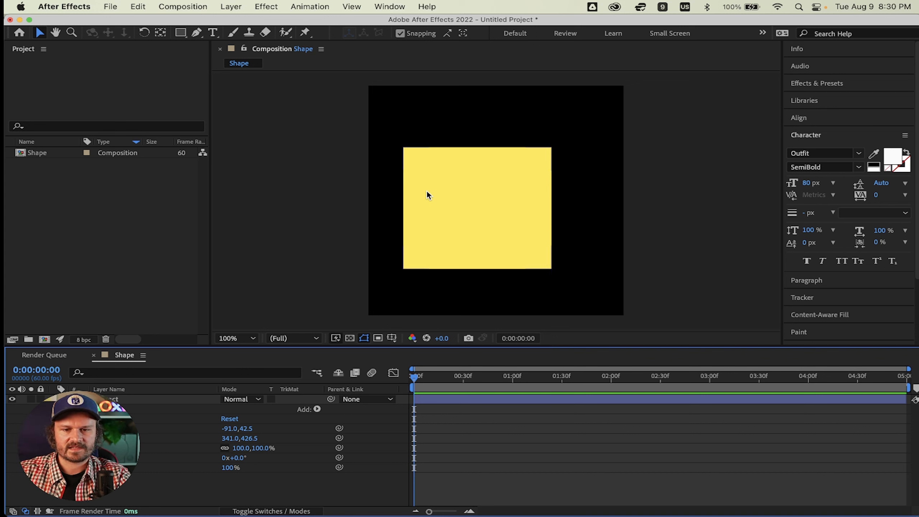
{"action": "left_click", "coordinate": [486, 184]}
{"action": "left_click", "coordinate": [814, 118]}
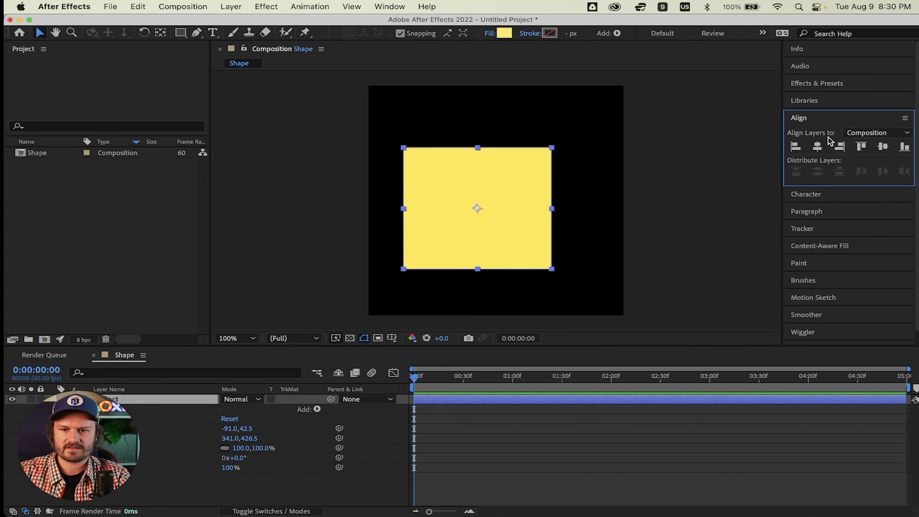
{"action": "left_click", "coordinate": [818, 146]}
{"action": "left_click", "coordinate": [883, 146]}
{"action": "left_click", "coordinate": [664, 158]}
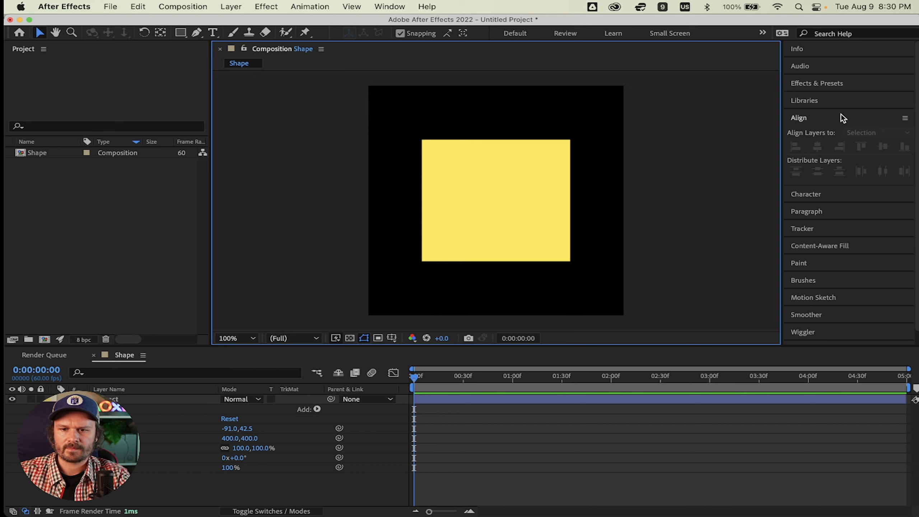
{"action": "left_click", "coordinate": [836, 117]}
{"action": "left_click", "coordinate": [469, 233]}
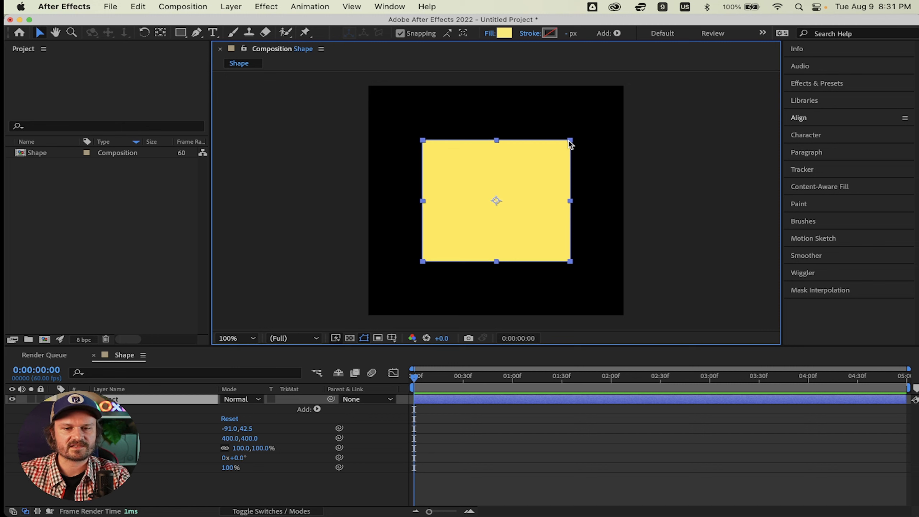
{"action": "left_click", "coordinate": [708, 213]}
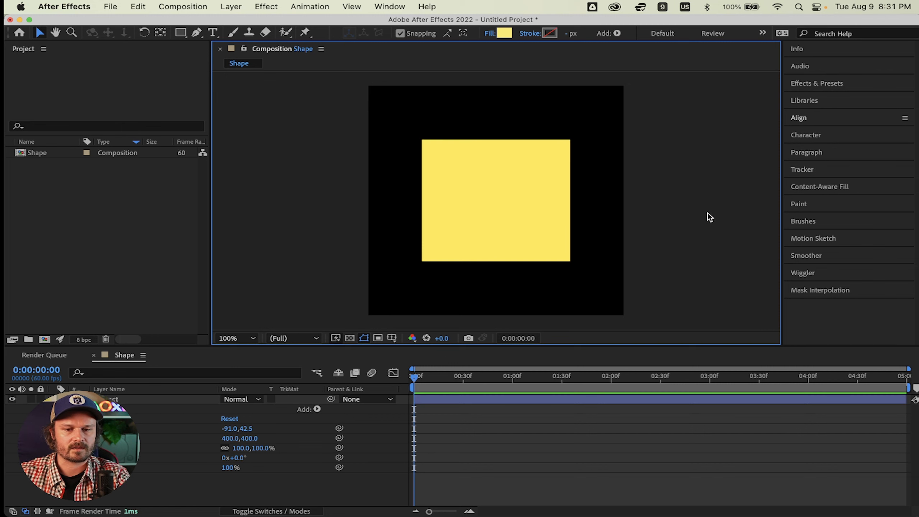
{"action": "left_click", "coordinate": [490, 226]}
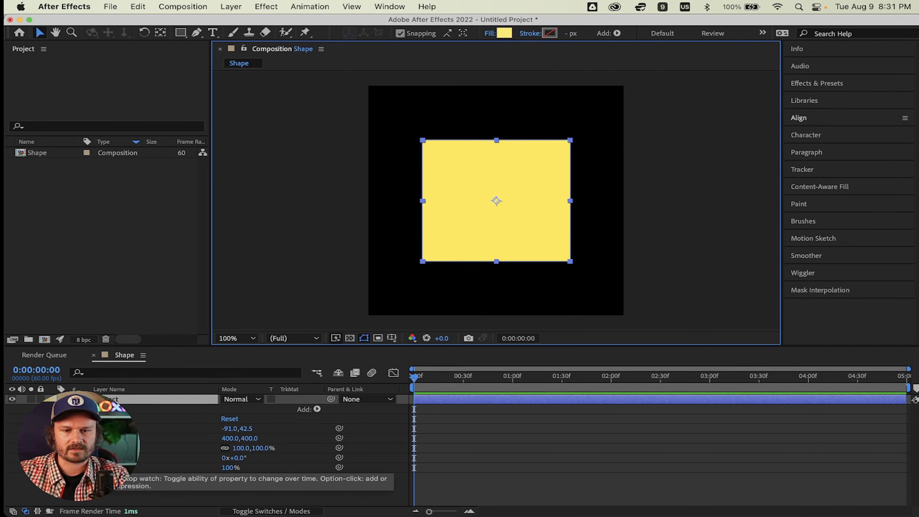
{"action": "key", "text": "super+Tab"}
{"action": "key", "text": "super+Tab"}
{"action": "left_click_drag", "start_coordinate": [172, 243], "coordinate": [178, 147]}
{"action": "key", "text": "super+Tab"}
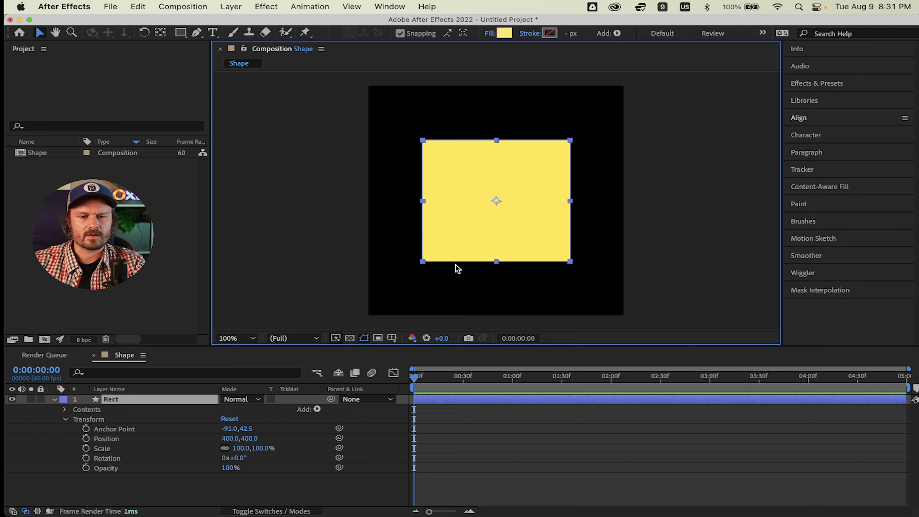
- Check the Rect layer's contents, return to its Transform properties, and set a first Rotation keyframe at 0:00:00:00
{"action": "left_click", "coordinate": [63, 418]}
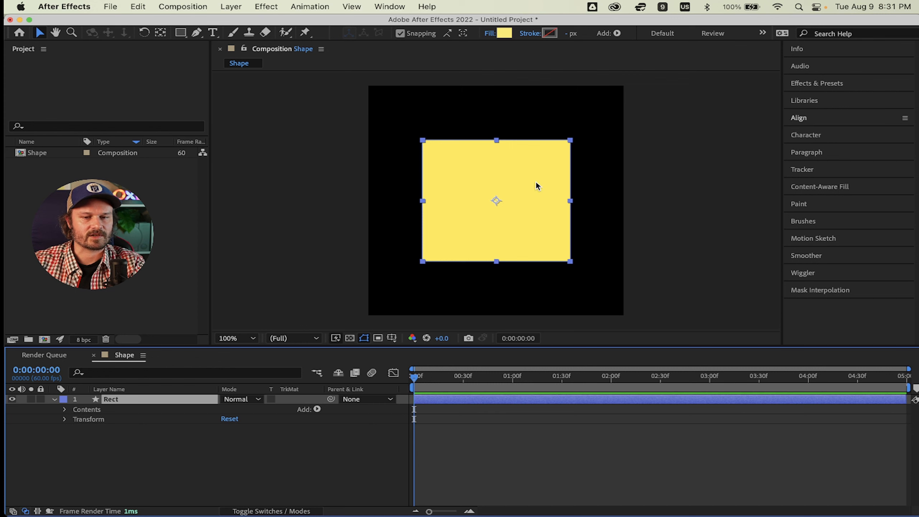
{"action": "left_click", "coordinate": [64, 411]}
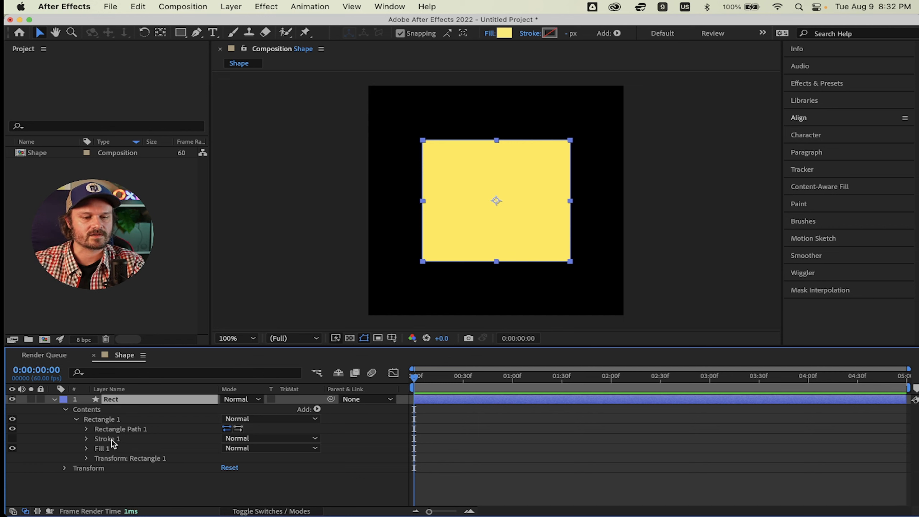
{"action": "left_click", "coordinate": [66, 410]}
{"action": "left_click", "coordinate": [65, 420]}
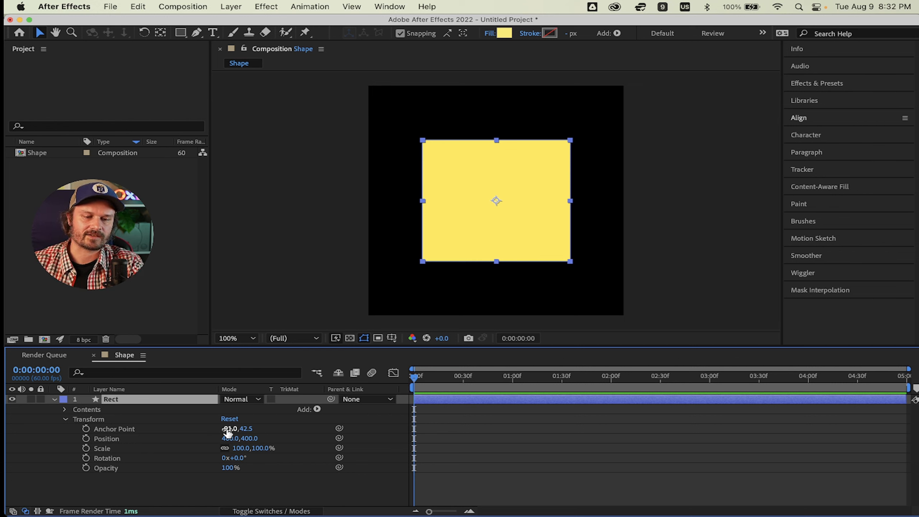
{"action": "left_click", "coordinate": [85, 459]}
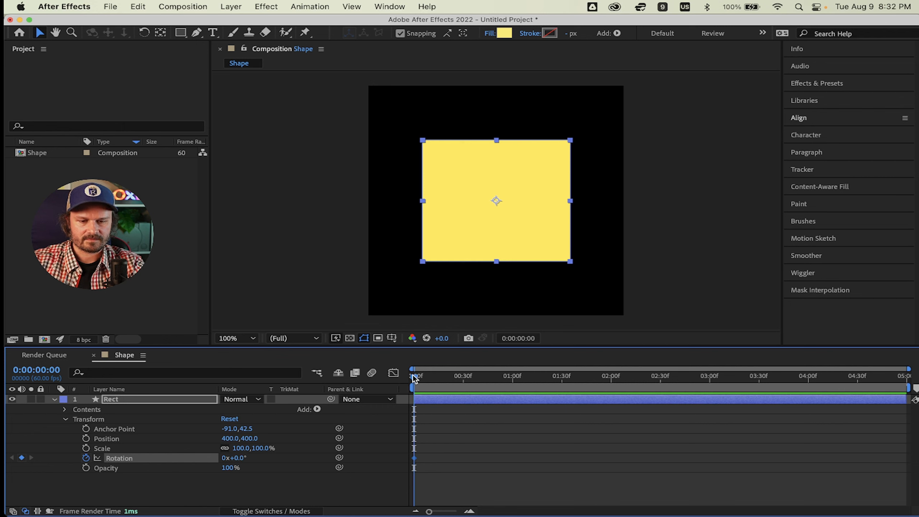
- Add a trial Rotation keyframe at 0:00:01:45 on the Rect layer and delete it again
{"action": "left_click_drag", "start_coordinate": [415, 378], "coordinate": [474, 378]}
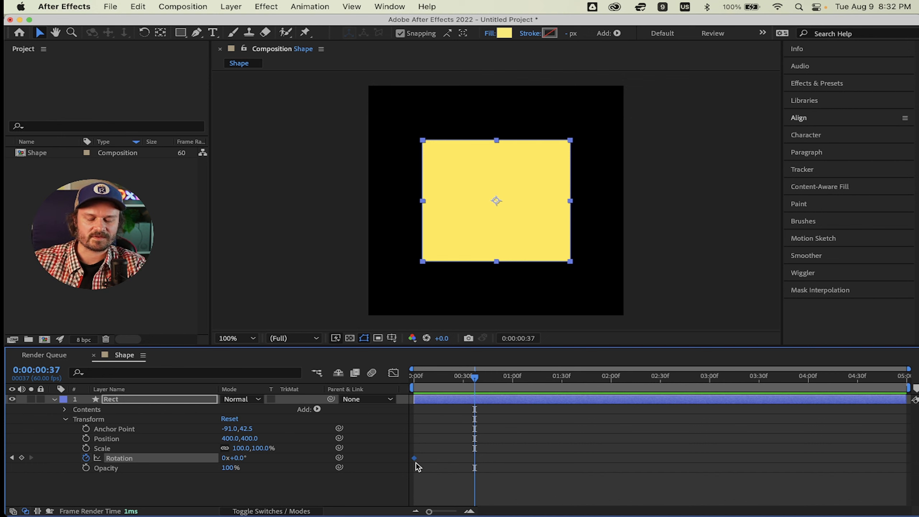
{"action": "mouse_move", "coordinate": [415, 462]}
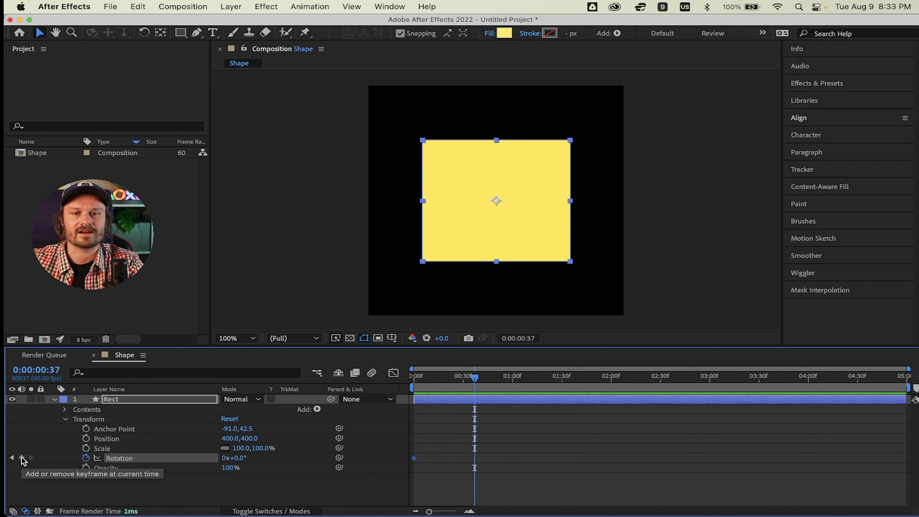
{"action": "left_click_drag", "start_coordinate": [471, 381], "coordinate": [586, 379]}
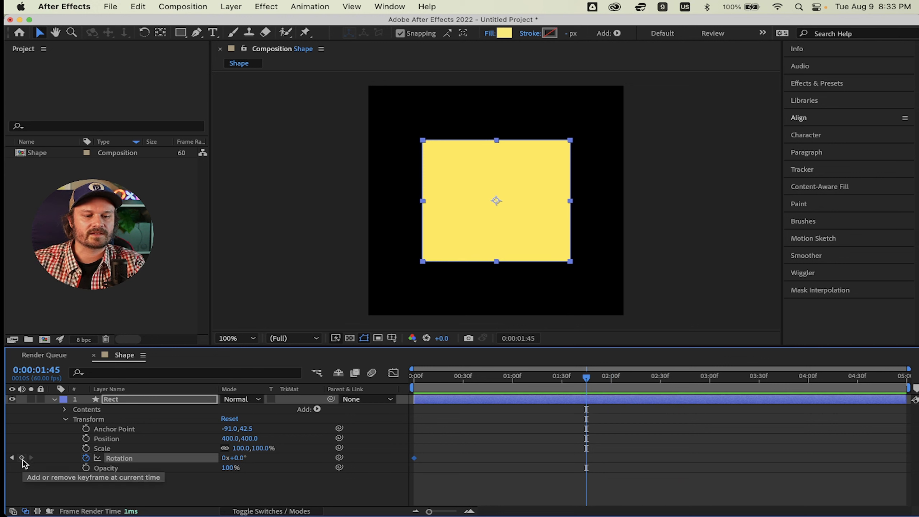
{"action": "left_click", "coordinate": [22, 459]}
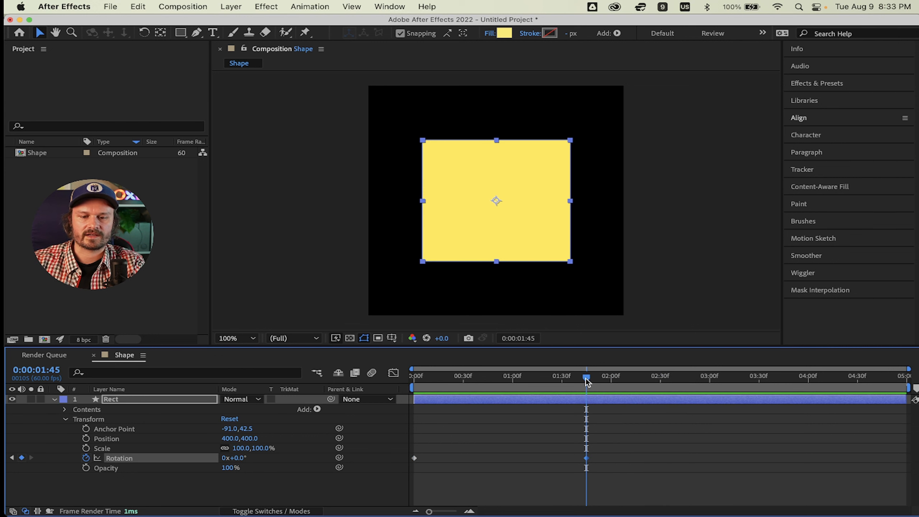
{"action": "left_click_drag", "start_coordinate": [588, 380], "coordinate": [529, 378]}
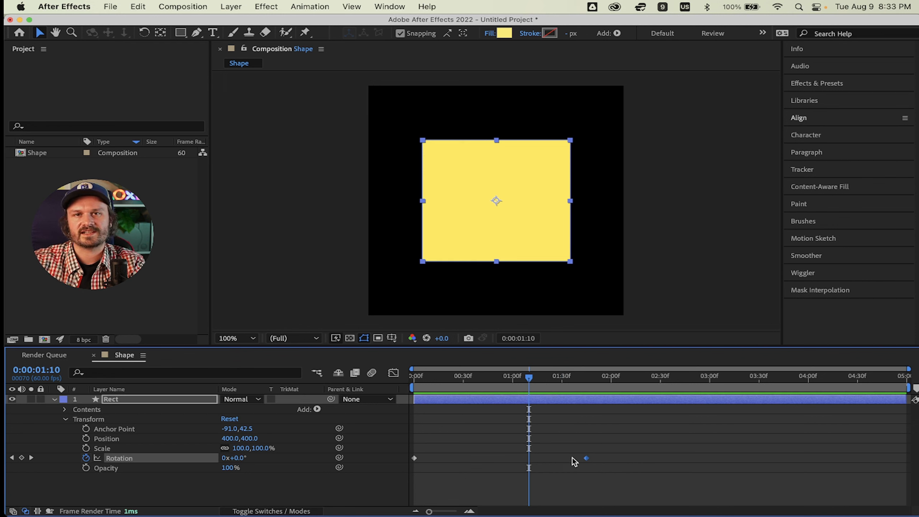
{"action": "left_click_drag", "start_coordinate": [629, 446], "coordinate": [566, 472]}
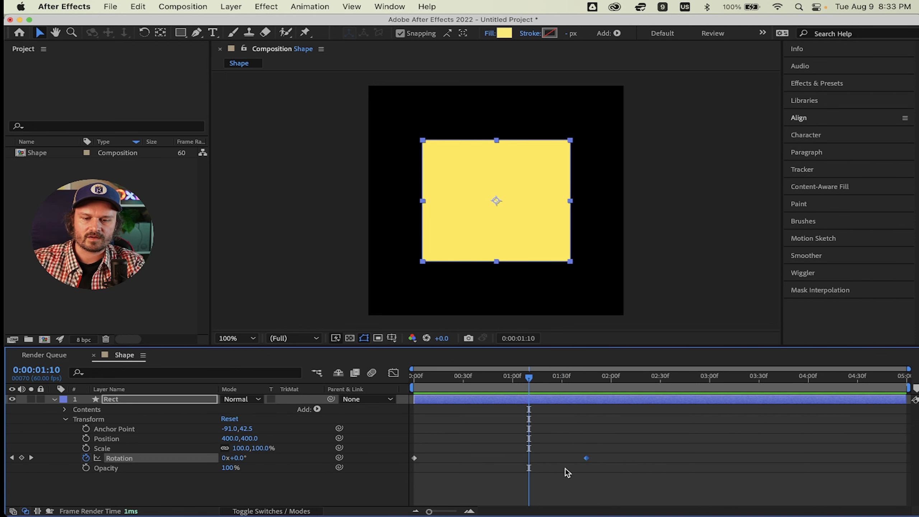
{"action": "key", "text": "Delete"}
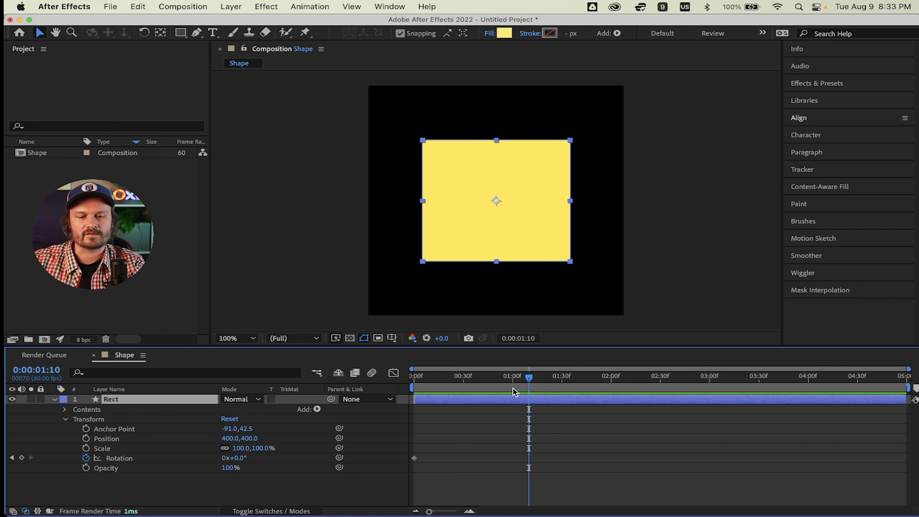
- Set the Shape composition's duration to 0:00:03:00
{"action": "left_click_drag", "start_coordinate": [529, 379], "coordinate": [711, 390]}
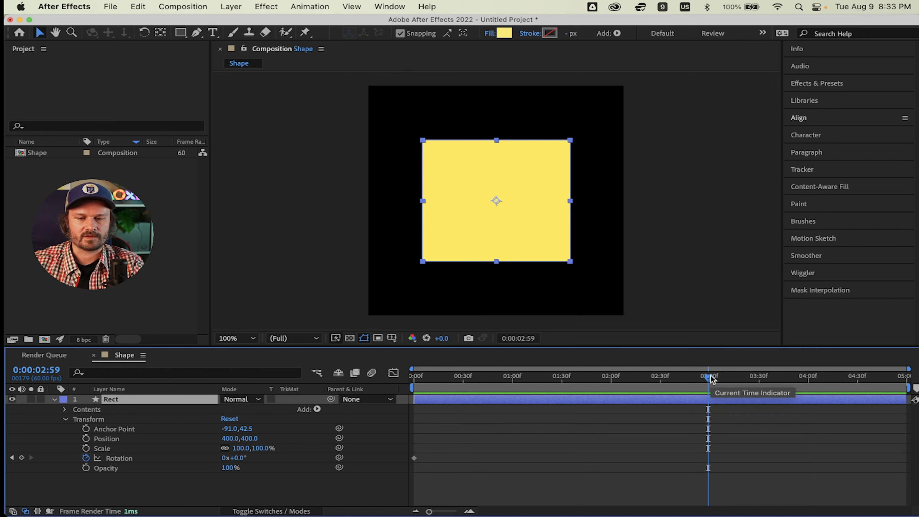
{"action": "left_click_drag", "start_coordinate": [710, 379], "coordinate": [714, 382]}
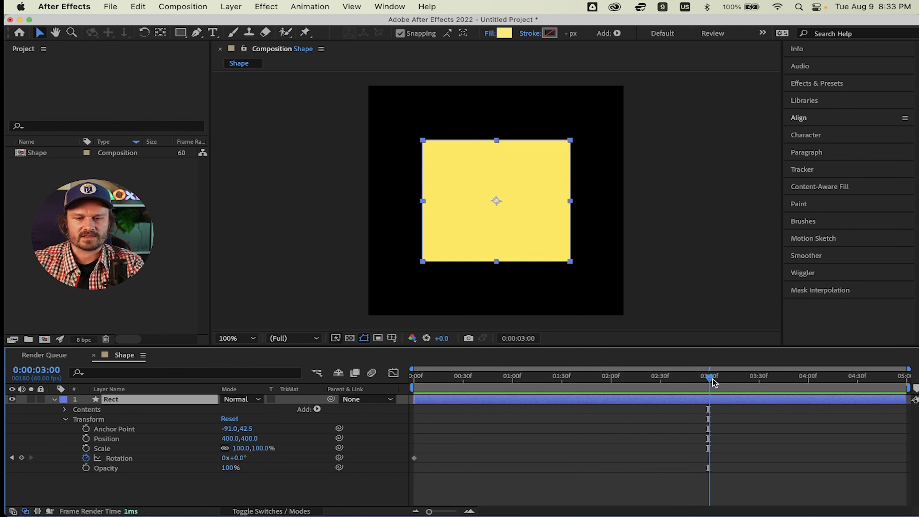
{"action": "left_click_drag", "start_coordinate": [714, 382], "coordinate": [586, 375]}
{"action": "left_click", "coordinate": [666, 280]}
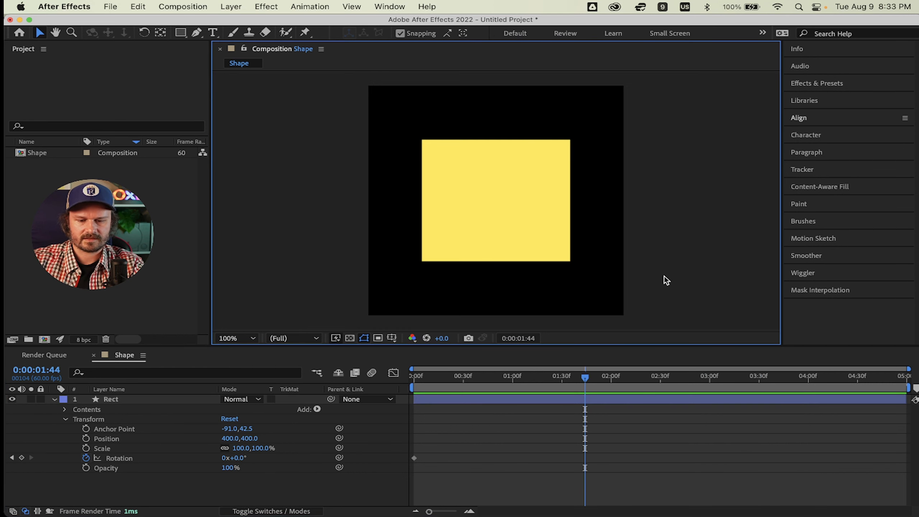
{"action": "key", "text": "super+k"}
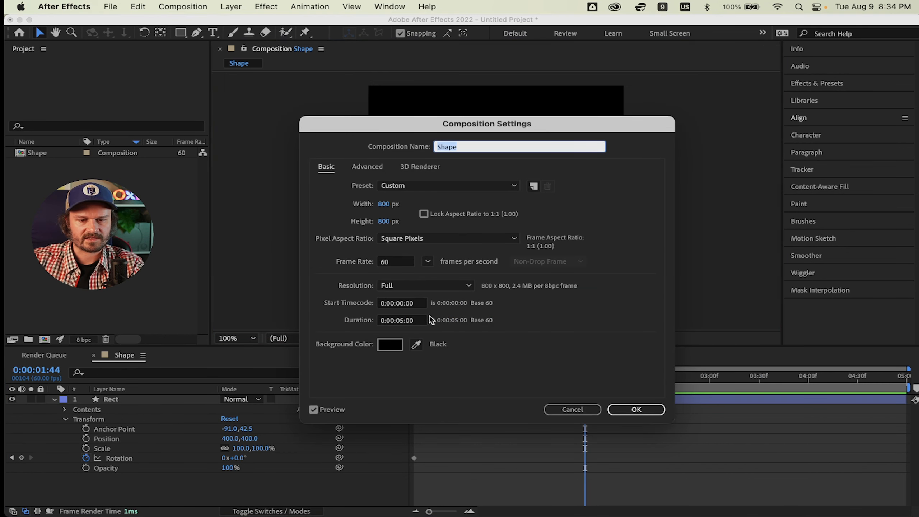
{"action": "left_click", "coordinate": [402, 320]}
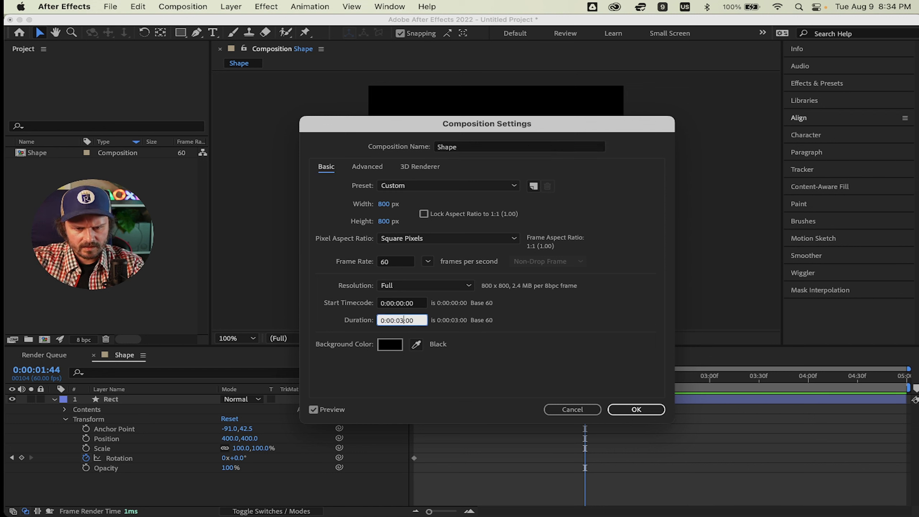
{"action": "left_click", "coordinate": [628, 407]}
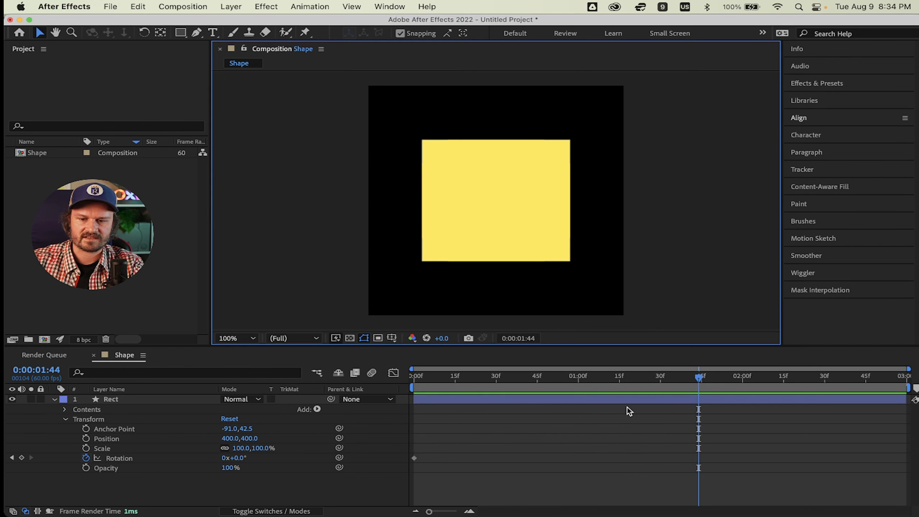
- Add a Rotation keyframe for the Rect layer on the composition's last frame, at 0:00:02:59
{"action": "mouse_move", "coordinate": [702, 380]}
{"action": "left_mouse_down"}
{"action": "mouse_move", "coordinate": [905, 381]}
{"action": "mouse_move", "coordinate": [650, 390]}
{"action": "mouse_move", "coordinate": [694, 387]}
{"action": "left_mouse_up"}
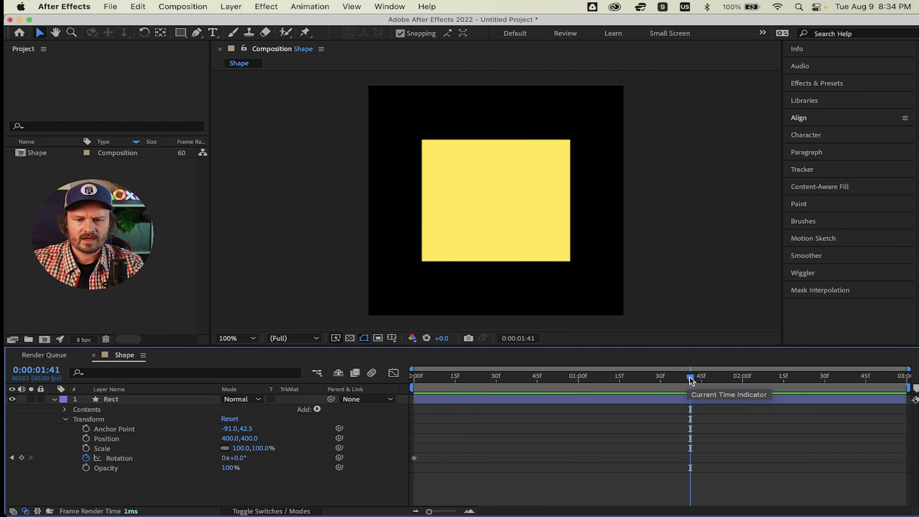
{"action": "left_click_drag", "start_coordinate": [690, 378], "coordinate": [915, 379]}
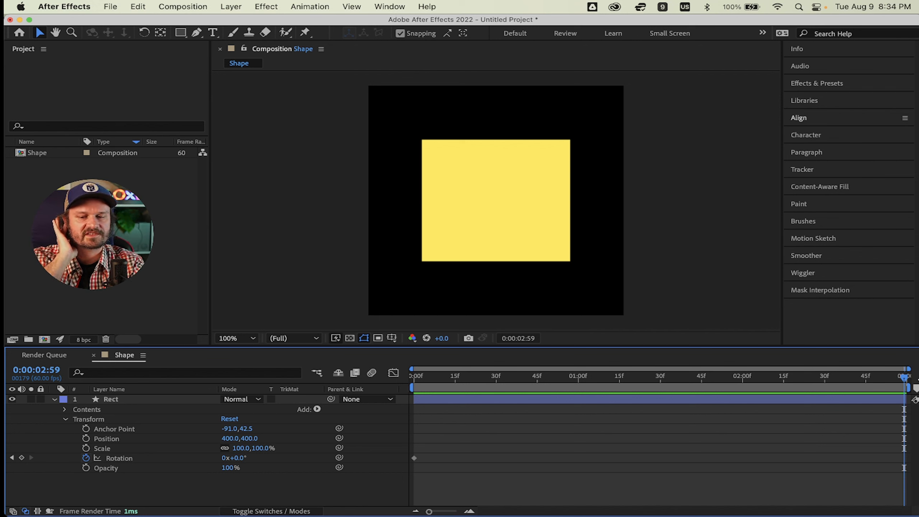
{"action": "mouse_move", "coordinate": [905, 378]}
{"action": "left_mouse_down"}
{"action": "mouse_move", "coordinate": [858, 385]}
{"action": "mouse_move", "coordinate": [905, 379]}
{"action": "left_mouse_up"}
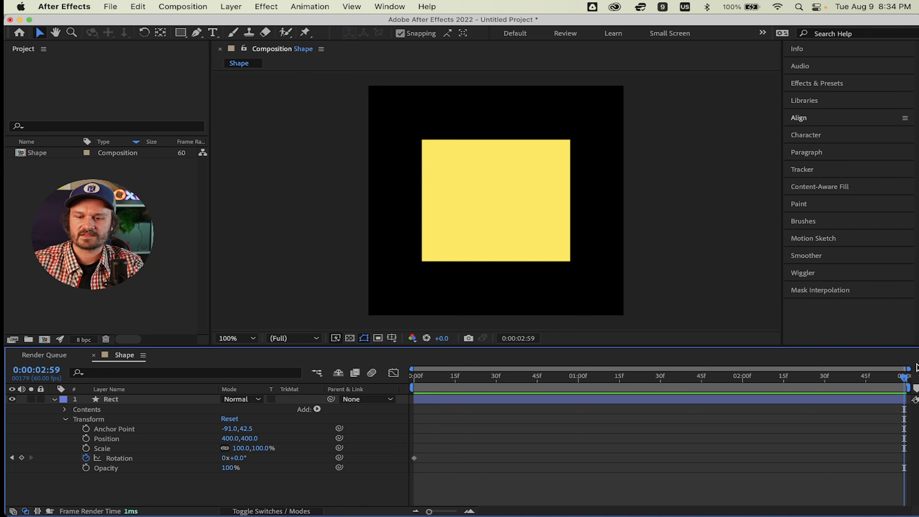
{"action": "left_click", "coordinate": [22, 459]}
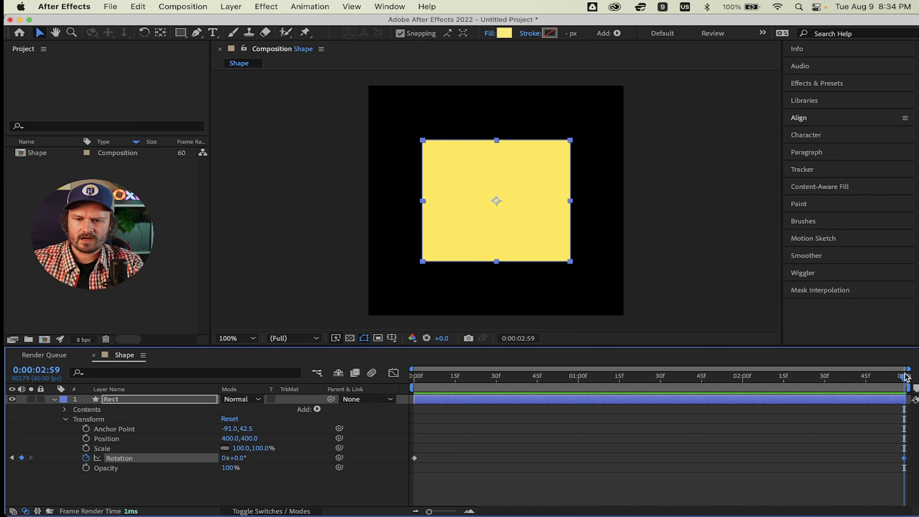
- Go to the last Rotation keyframe and rotate the rectangle freehand with the Rotation tool to about 1x+168°
{"action": "left_click_drag", "start_coordinate": [905, 378], "coordinate": [567, 421]}
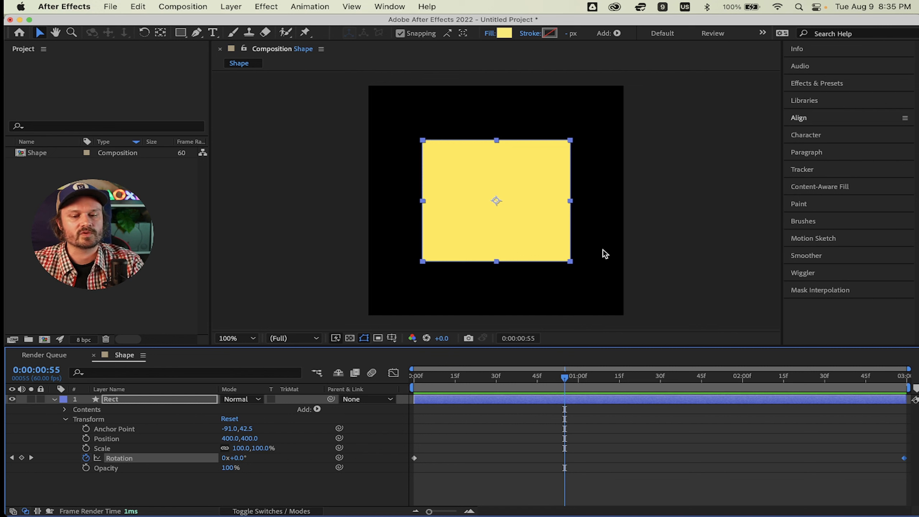
{"action": "left_click_drag", "start_coordinate": [566, 379], "coordinate": [875, 381]}
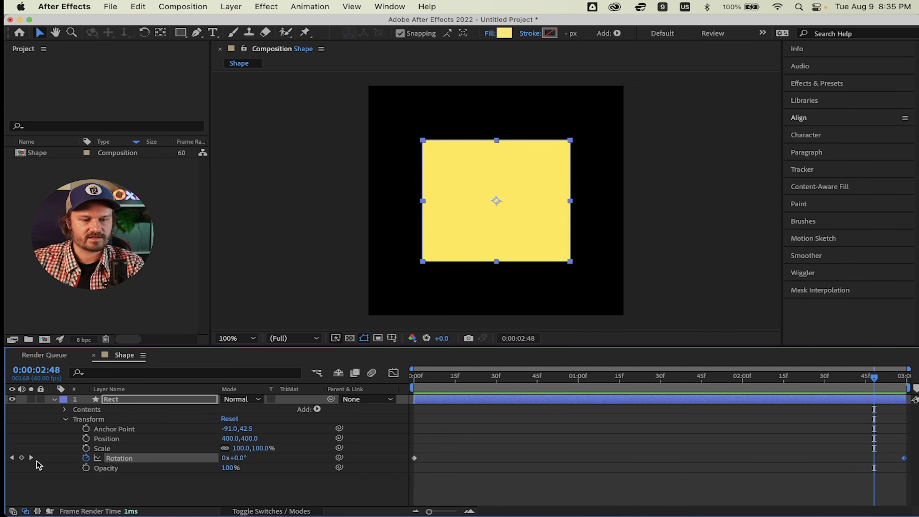
{"action": "left_click", "coordinate": [32, 459]}
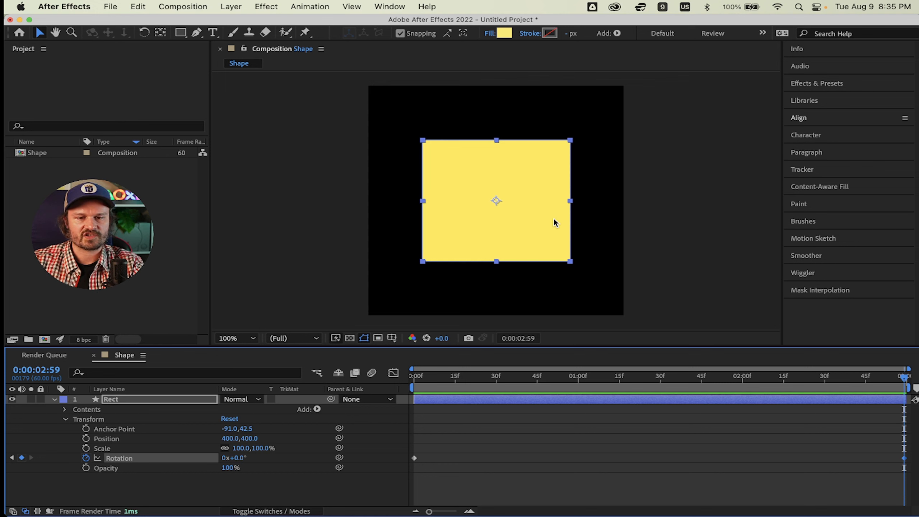
{"action": "left_click", "coordinate": [145, 33]}
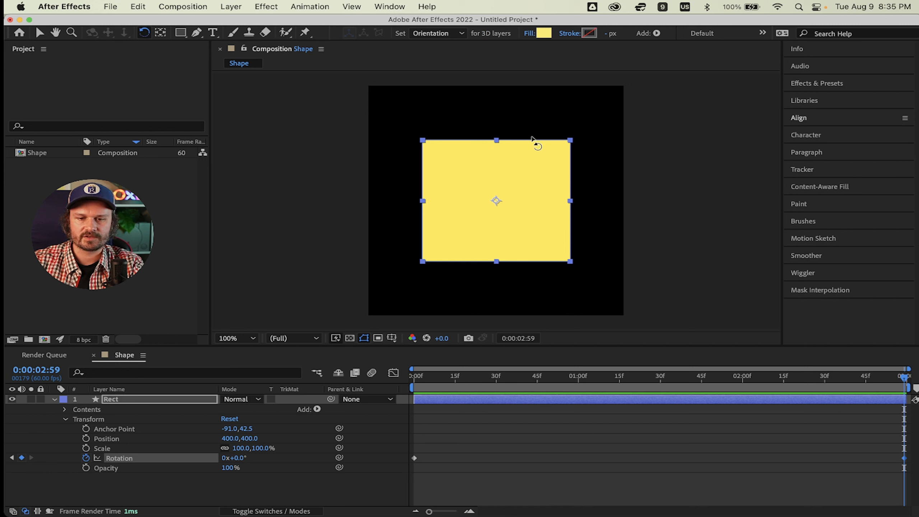
{"action": "left_click_drag", "start_coordinate": [572, 144], "coordinate": [485, 121]}
{"action": "left_click_drag", "start_coordinate": [518, 136], "coordinate": [431, 137]}
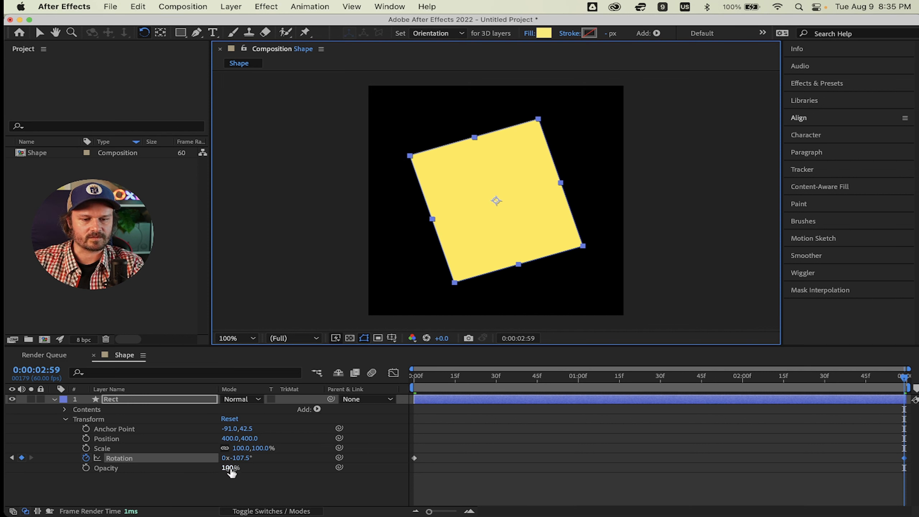
{"action": "left_click_drag", "start_coordinate": [406, 156], "coordinate": [505, 225]}
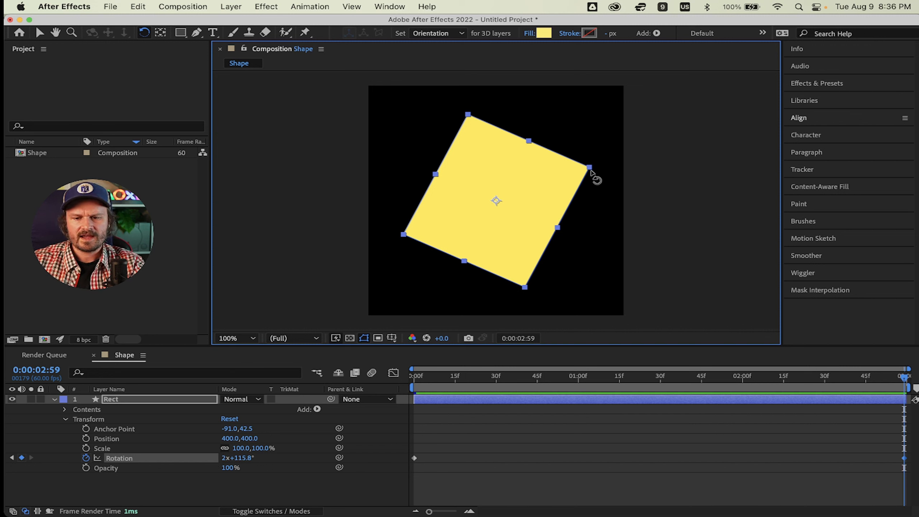
{"action": "left_click_drag", "start_coordinate": [600, 174], "coordinate": [543, 228]}
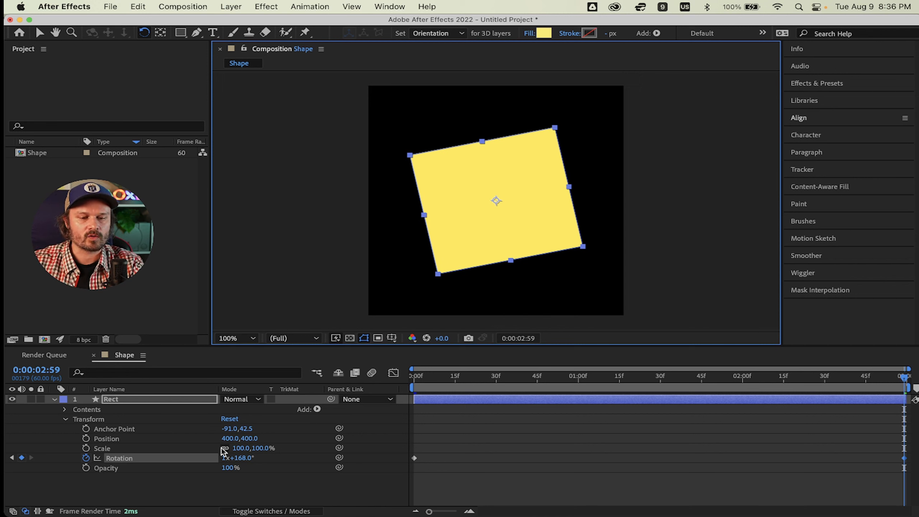
- Set the Rect layer's Rotation on the last keyframe to 1x+0.0° and deselect the layer
{"action": "left_click", "coordinate": [225, 459]}
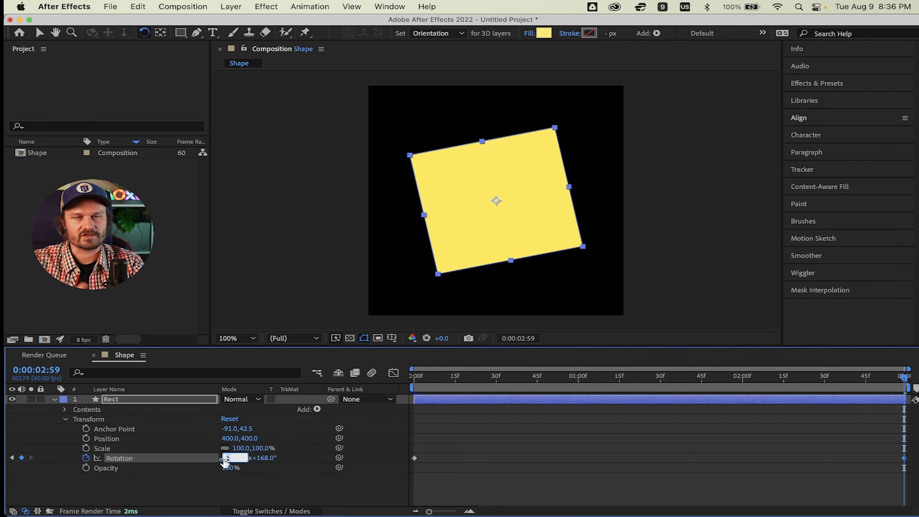
{"action": "type", "text": "0"}
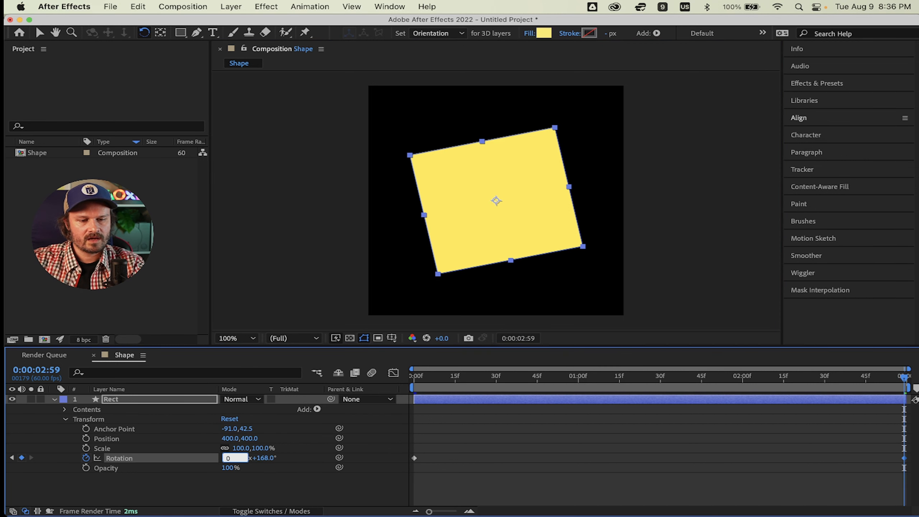
{"action": "key", "text": "Tab"}
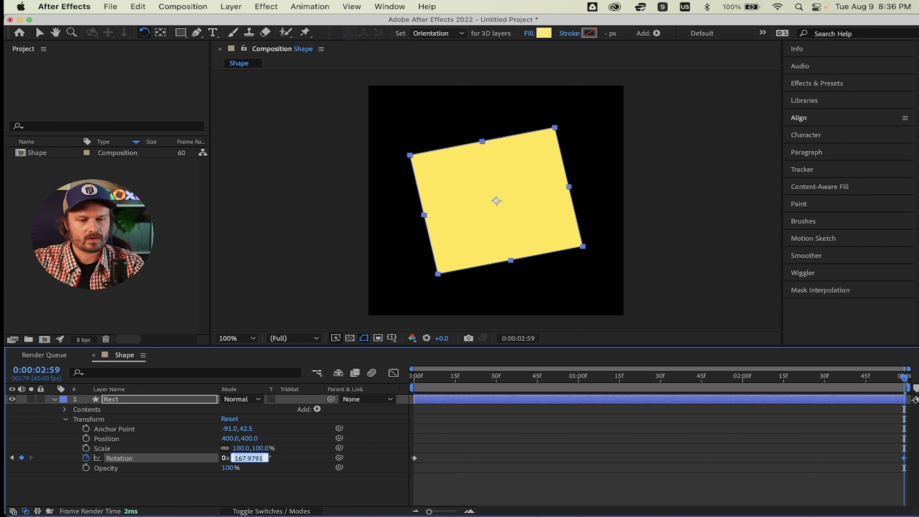
{"action": "key", "text": "shift+Tab"}
{"action": "type", "text": "1"}
{"action": "key", "text": "Tab"}
{"action": "type", "text": "0"}
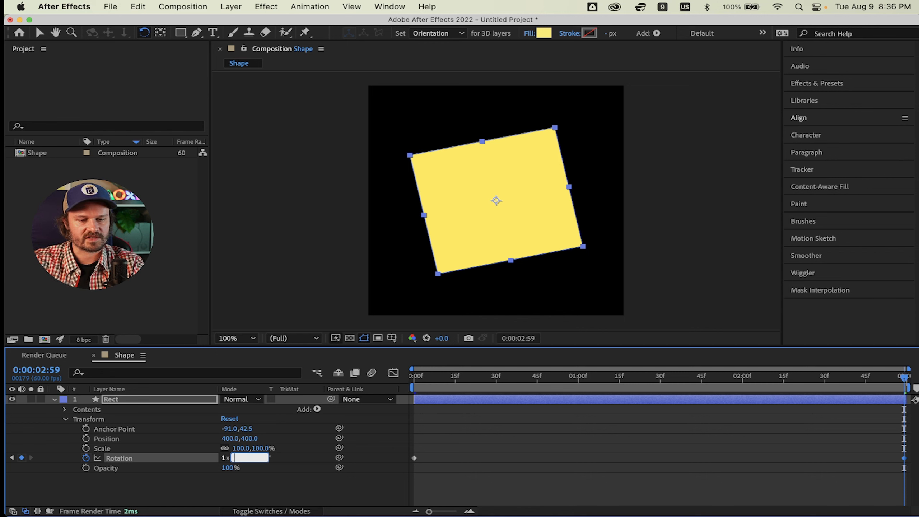
{"action": "key", "text": "Tab"}
{"action": "left_click", "coordinate": [299, 501]}
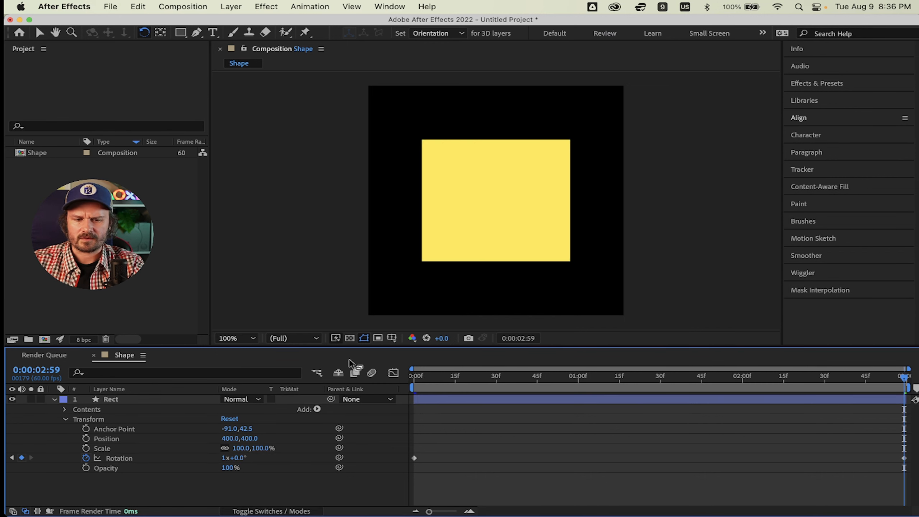
- Compare the Rect layer's first and last Rotation keyframes and scrub through the rotation, returning to 0:00:00:00
{"action": "left_click", "coordinate": [905, 459]}
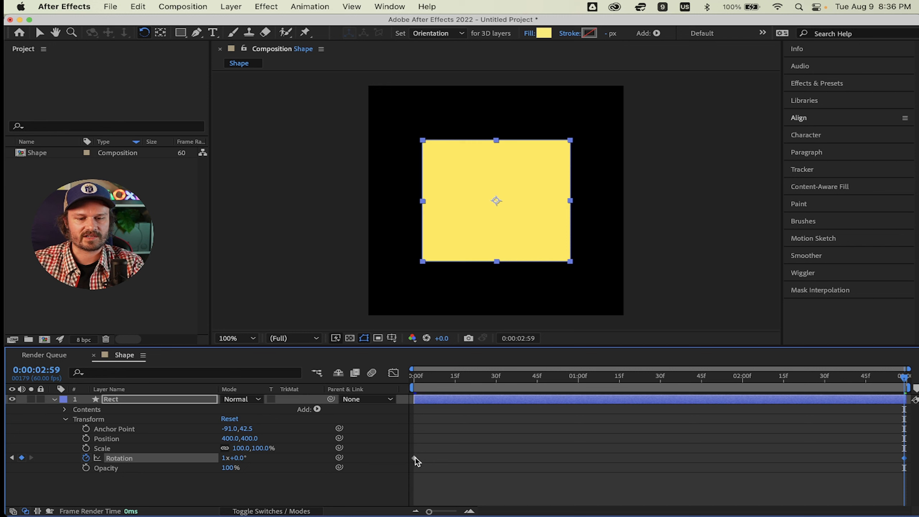
{"action": "left_click", "coordinate": [12, 458]}
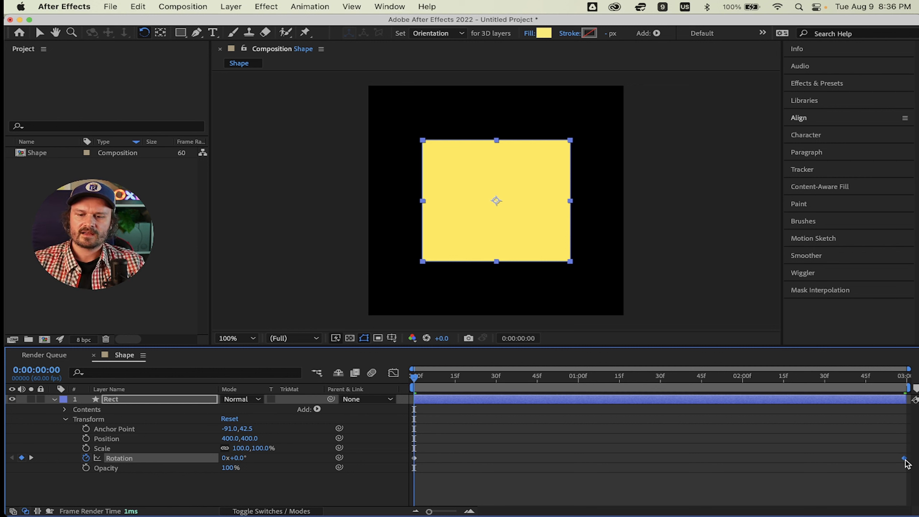
{"action": "mouse_move", "coordinate": [906, 463]}
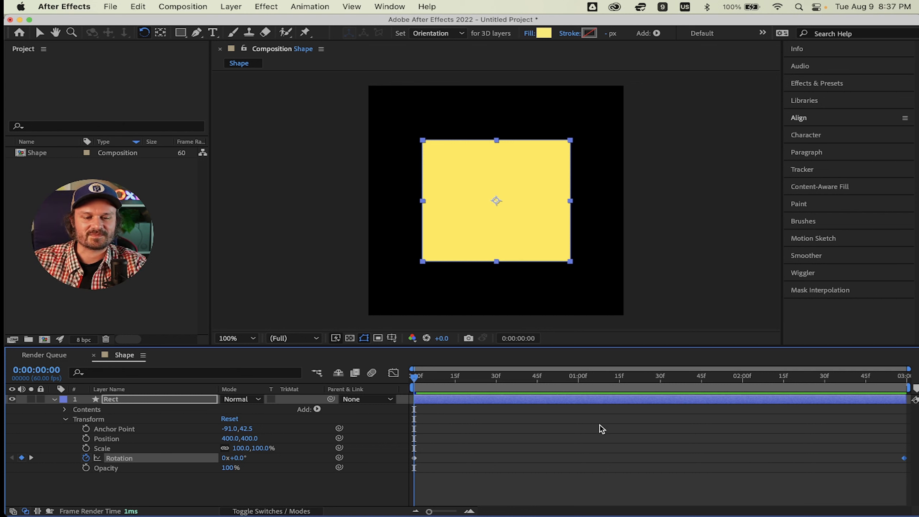
{"action": "left_click", "coordinate": [415, 379]}
{"action": "left_click_drag", "start_coordinate": [415, 379], "coordinate": [625, 378]}
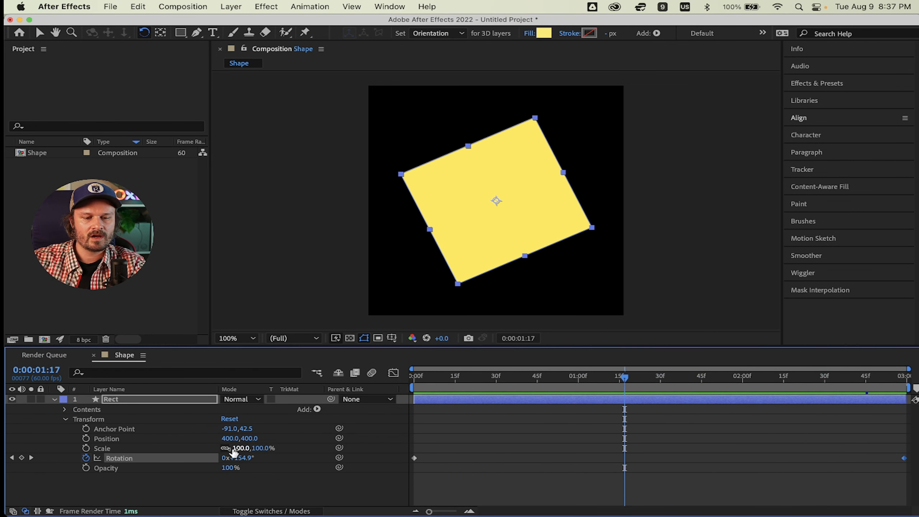
{"action": "left_click_drag", "start_coordinate": [626, 384], "coordinate": [370, 442]}
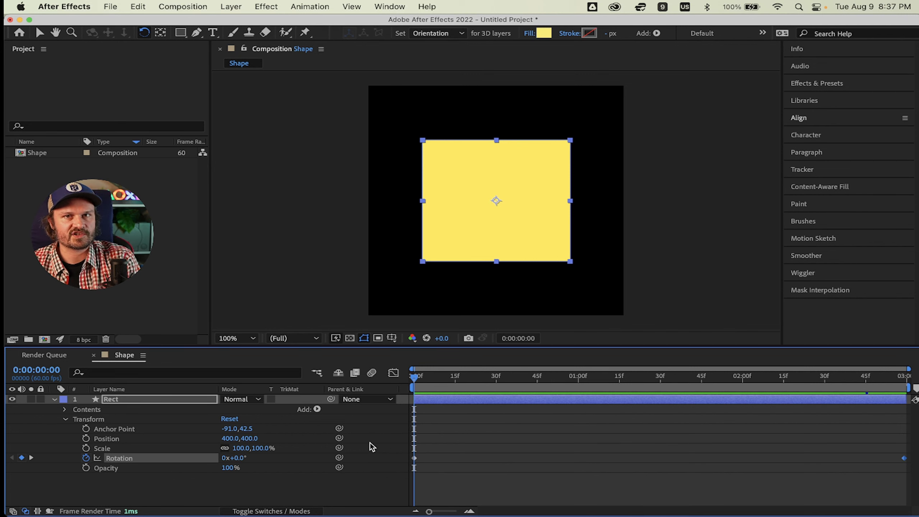
- Play the Shape composition to preview the rotation, return the playhead to the start and deselect the layer
{"action": "key", "text": "space"}
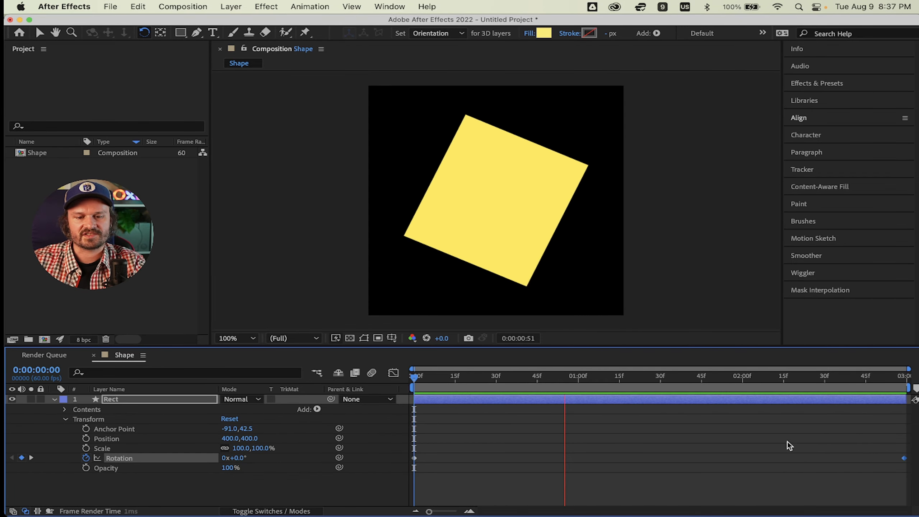
{"action": "key", "text": "space"}
{"action": "left_click_drag", "start_coordinate": [653, 380], "coordinate": [380, 378]}
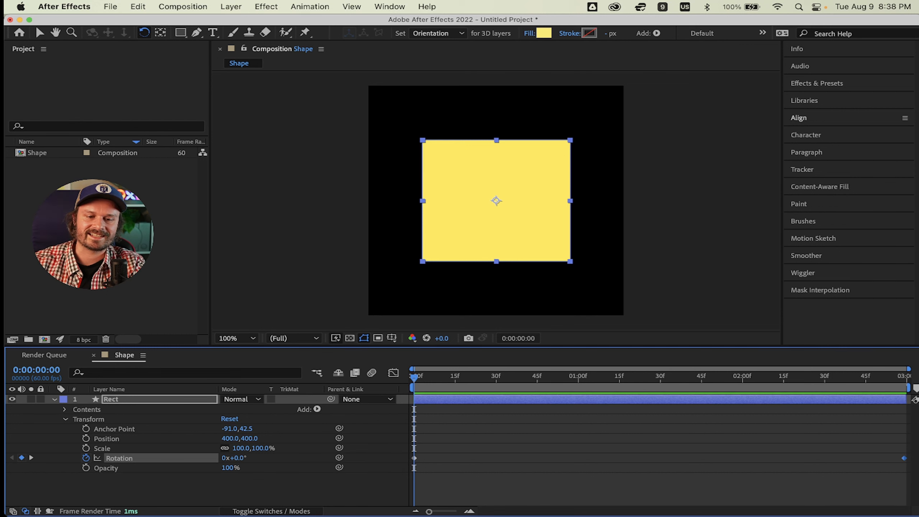
{"action": "left_click", "coordinate": [306, 179]}
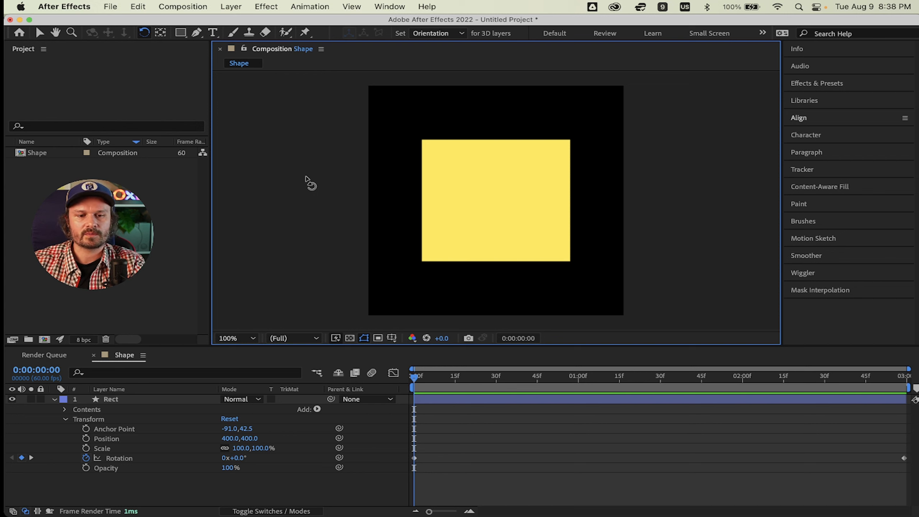
- Look up the Bodymovin and LottieFiles entries among the installed extensions
{"action": "left_click", "coordinate": [389, 6]}
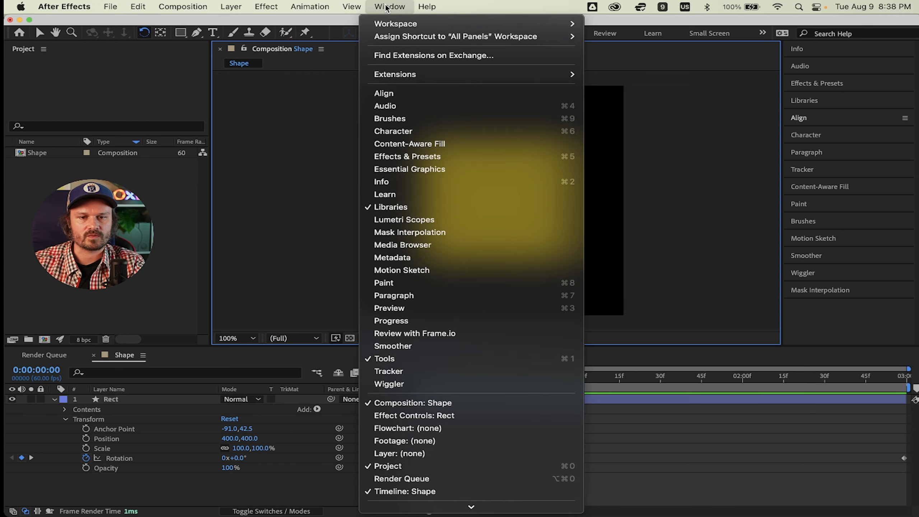
{"action": "mouse_move", "coordinate": [422, 75]}
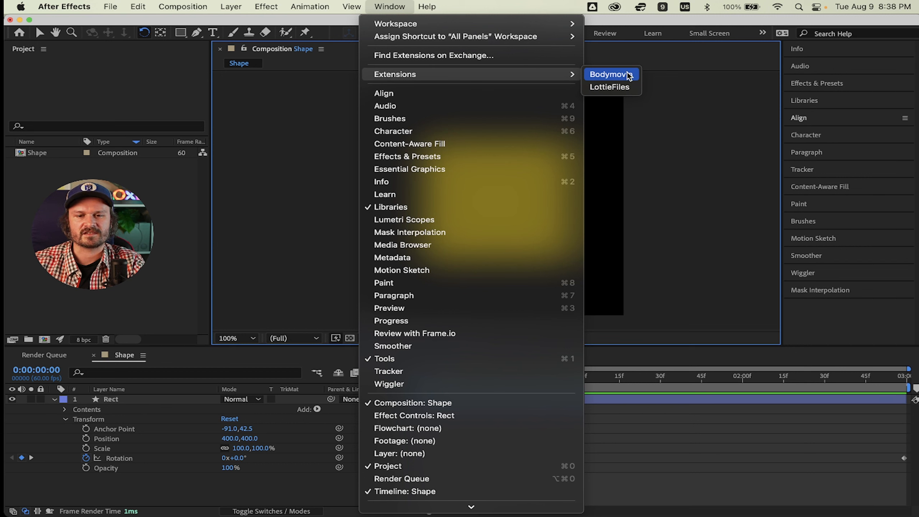
{"action": "left_click", "coordinate": [605, 87]}
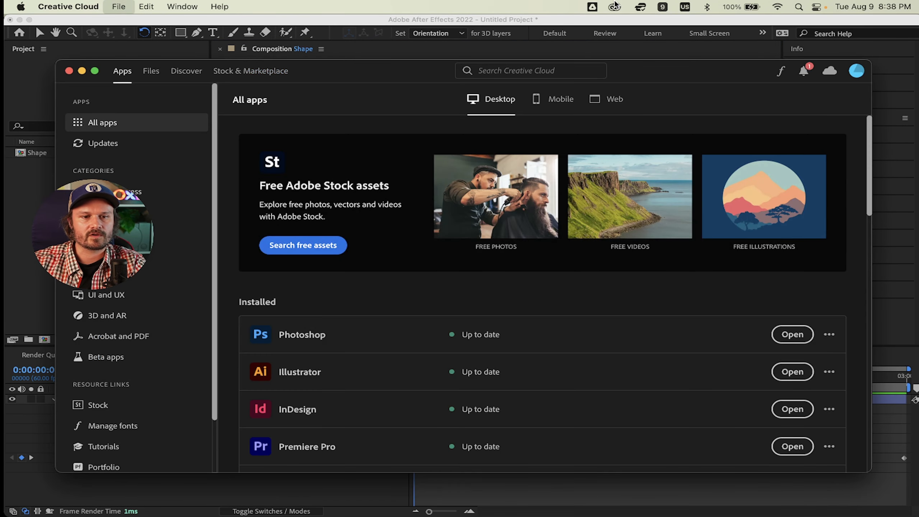
- Switch to Creative Cloud, search it for "Lottie" and close its window
{"action": "left_click", "coordinate": [526, 70]}
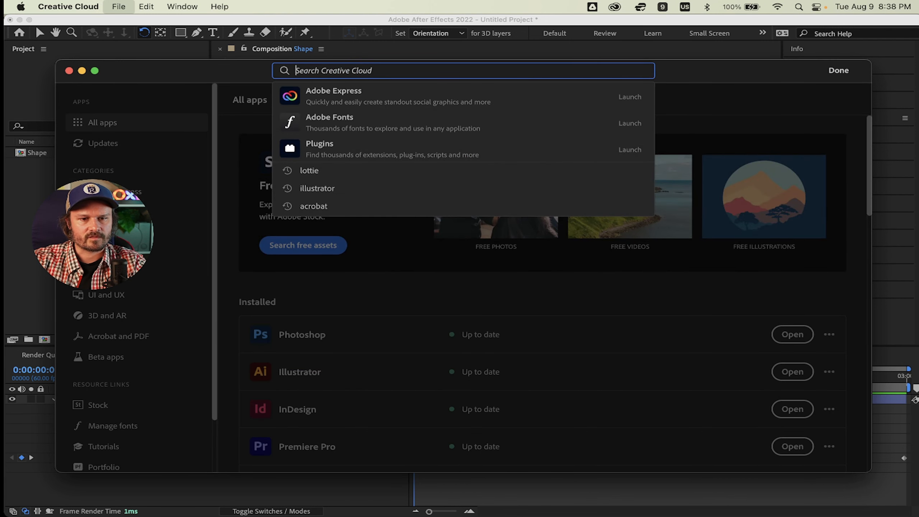
{"action": "type", "text": "Lottie"}
{"action": "key", "text": "Return"}
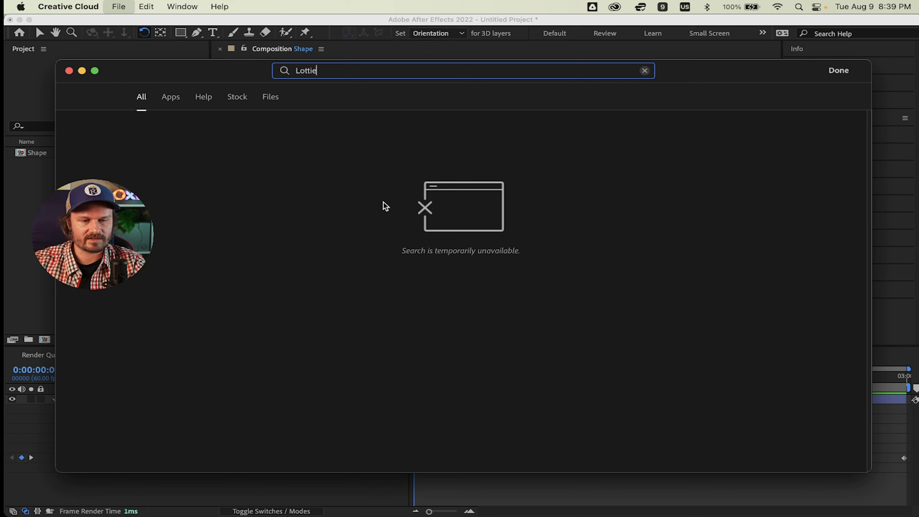
{"action": "left_click", "coordinate": [68, 71]}
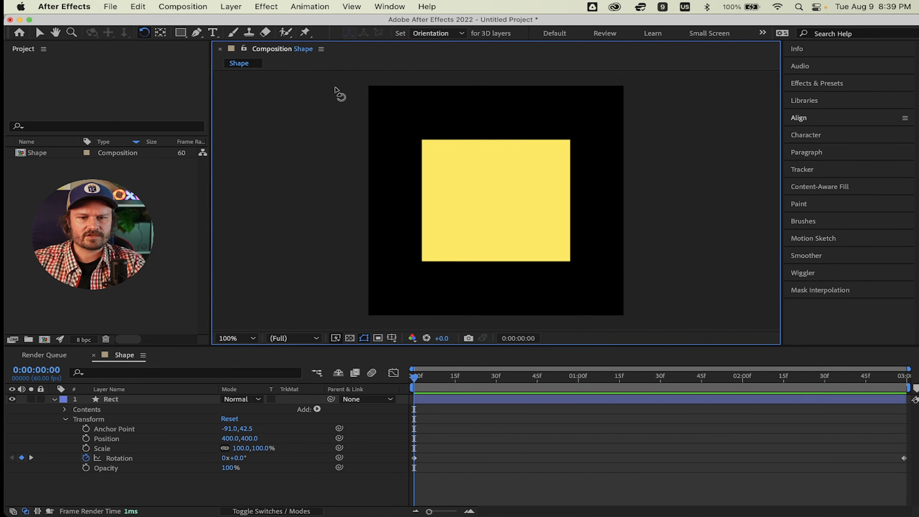
- Open the LottieFiles extension and reposition its window over the composition view
{"action": "left_click_drag", "start_coordinate": [592, 372], "coordinate": [382, 395]}
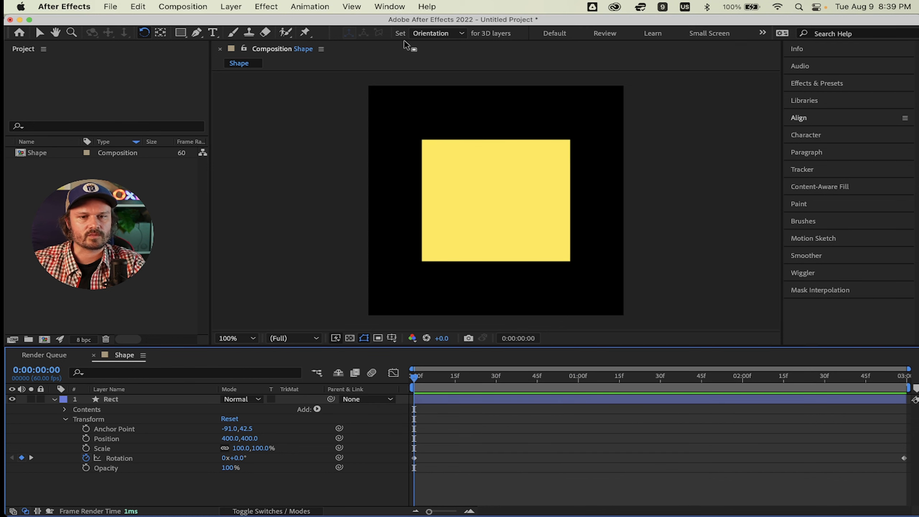
{"action": "left_click", "coordinate": [390, 5]}
{"action": "mouse_move", "coordinate": [507, 71]}
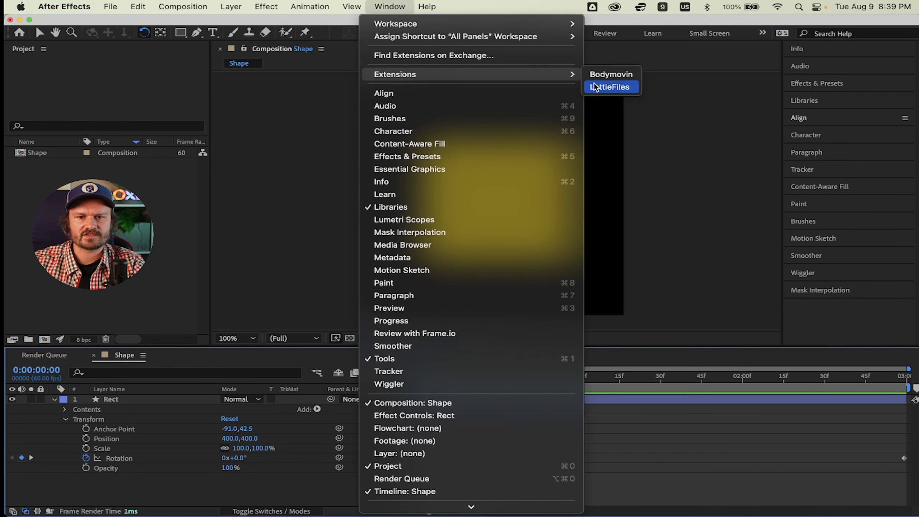
{"action": "left_click", "coordinate": [615, 91]}
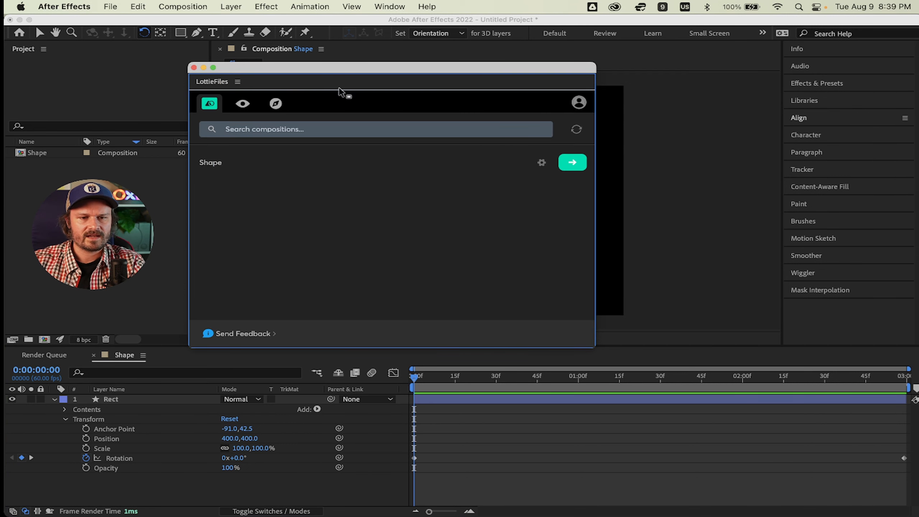
{"action": "left_click_drag", "start_coordinate": [402, 69], "coordinate": [491, 86]}
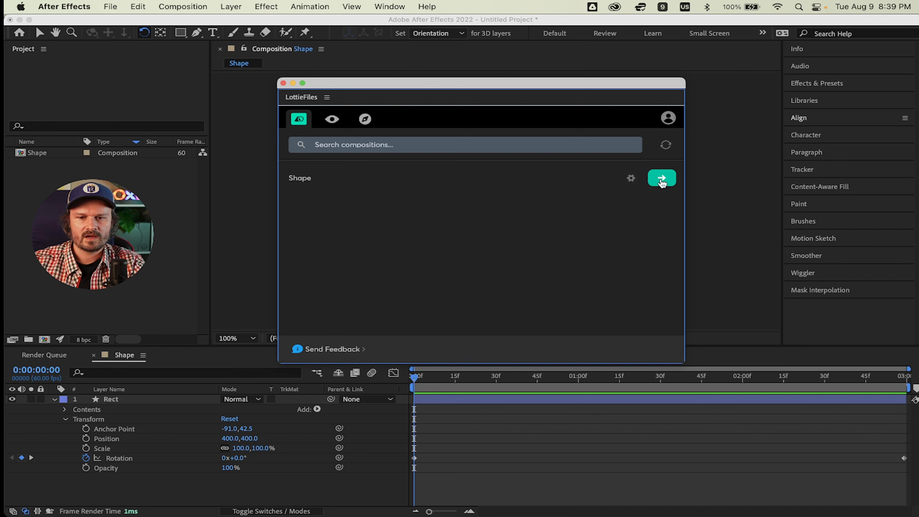
- Check the Shape composition's Lottie export settings without changing them and render the composition in LottieFiles
{"action": "left_click", "coordinate": [632, 179]}
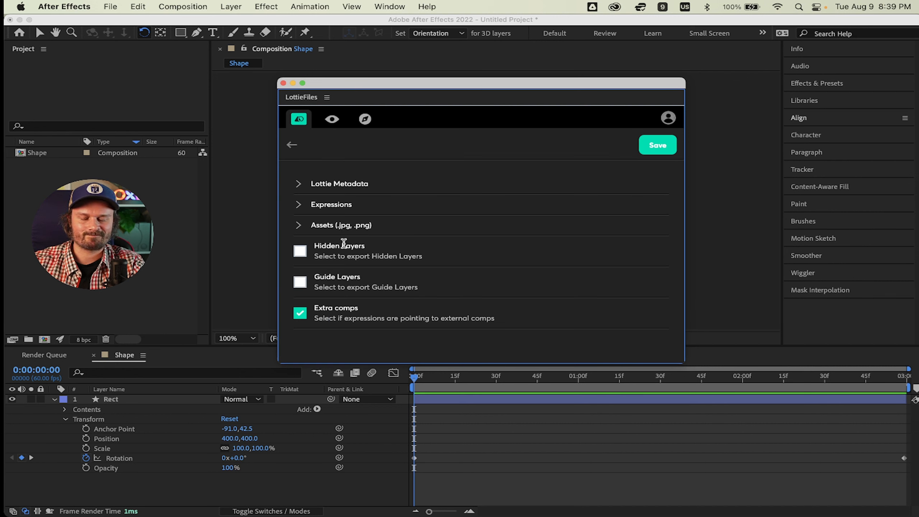
{"action": "left_click", "coordinate": [291, 147]}
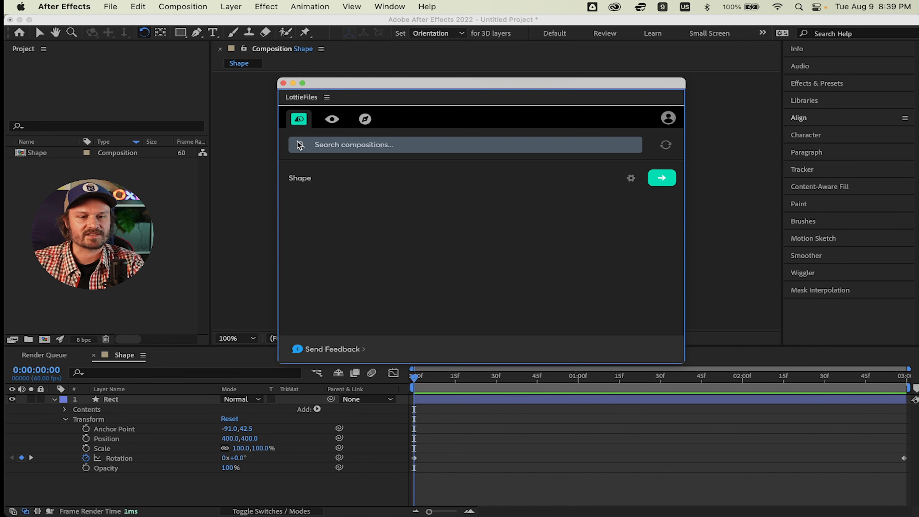
{"action": "left_click", "coordinate": [662, 179]}
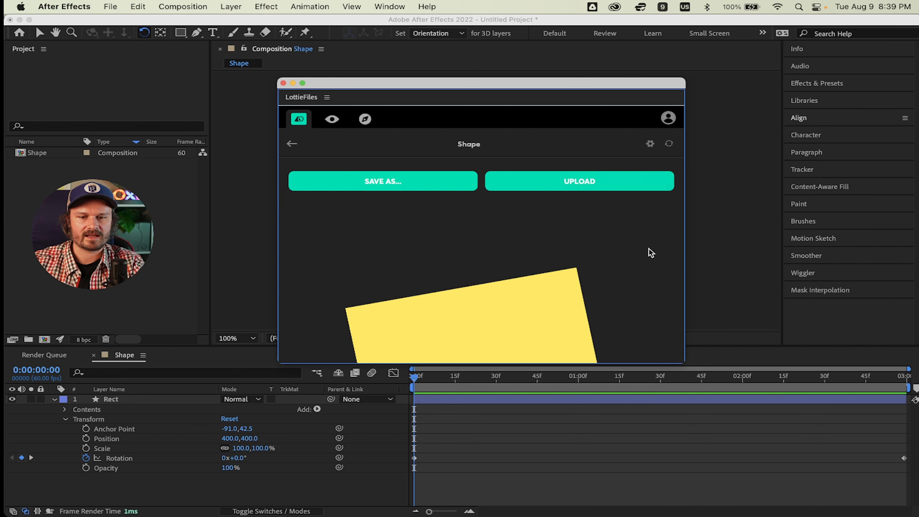
{"action": "left_click", "coordinate": [291, 146]}
{"action": "left_click", "coordinate": [663, 178]}
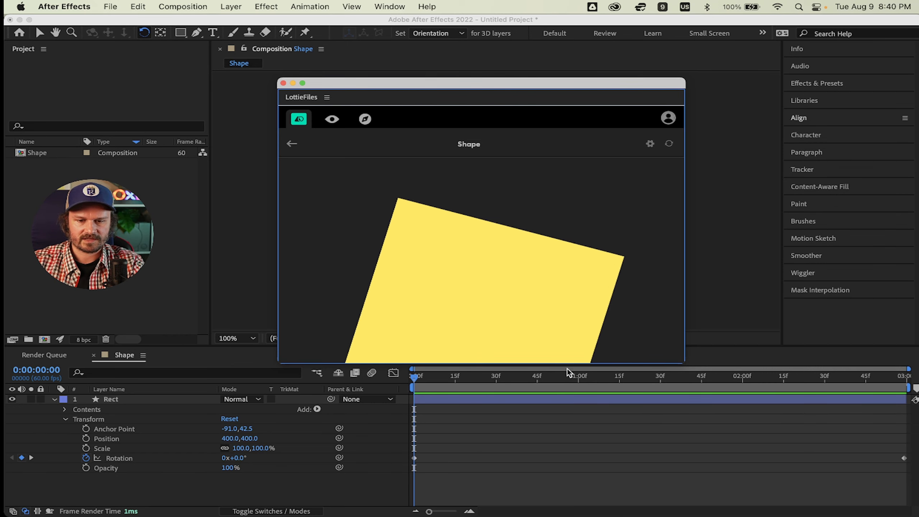
- Enlarge the LottieFiles window and examine the rendered Shape preview with its playback and background options
{"action": "left_click", "coordinate": [655, 360]}
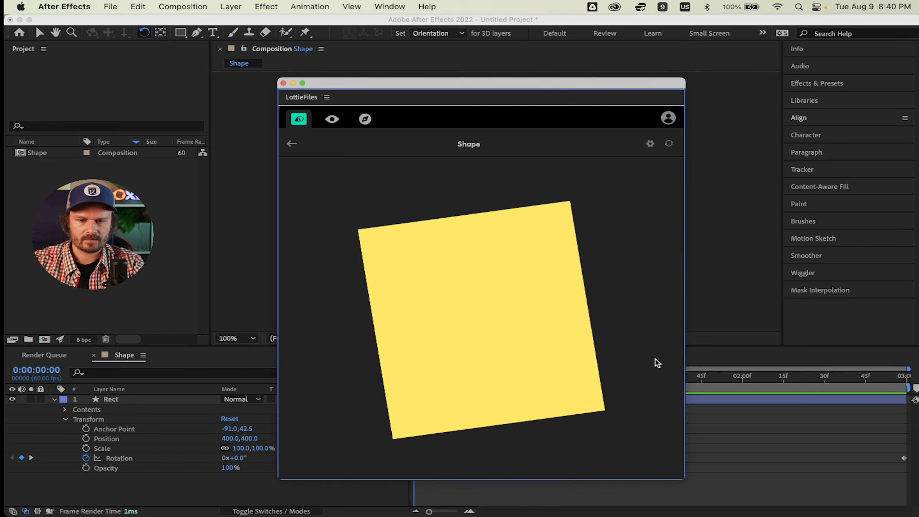
{"action": "left_click_drag", "start_coordinate": [570, 85], "coordinate": [571, 66]}
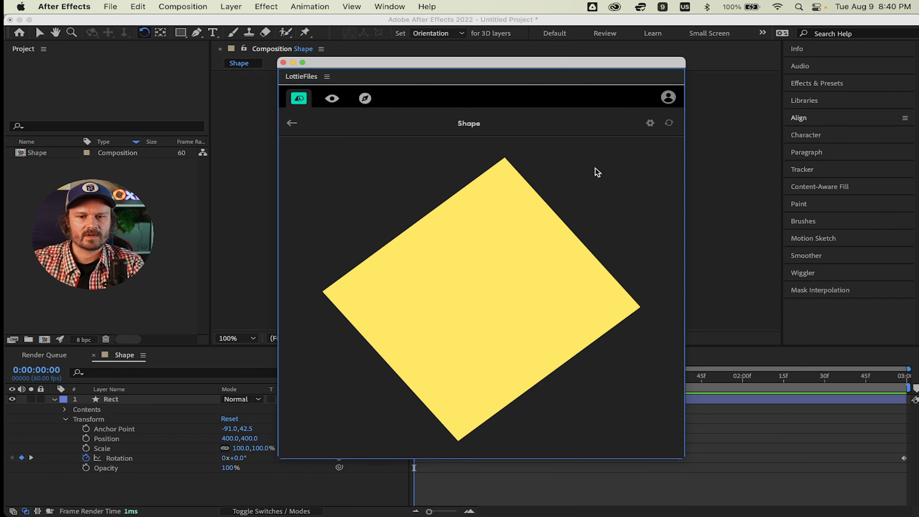
{"action": "mouse_move", "coordinate": [503, 258]}
{"action": "scroll", "coordinate": [503, 255], "scroll_direction": "down", "scroll_amount": 4}
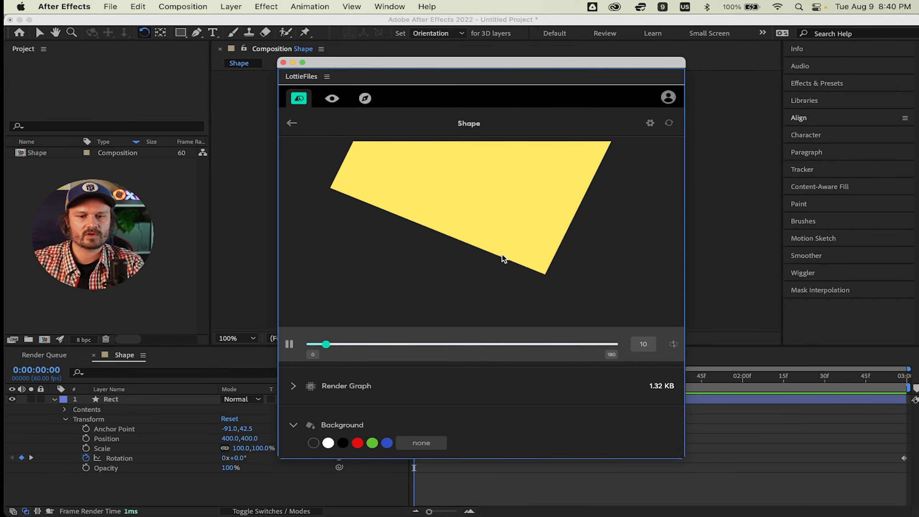
{"action": "scroll", "coordinate": [503, 255], "scroll_direction": "up", "scroll_amount": 5}
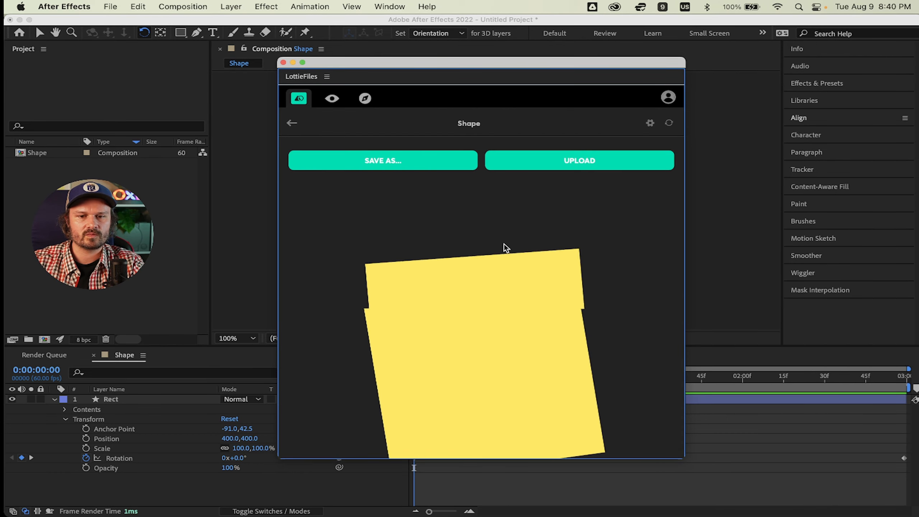
- Try a white #FFFFFF background on the Lottie preview, restore none, and move the LottieFiles window off the composition
{"action": "scroll", "coordinate": [523, 208], "scroll_direction": "down", "scroll_amount": 3}
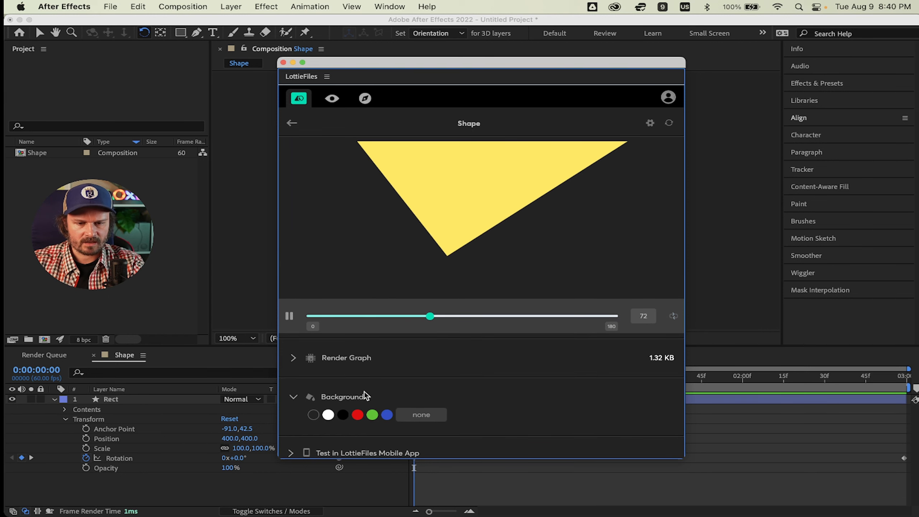
{"action": "left_click", "coordinate": [328, 409]}
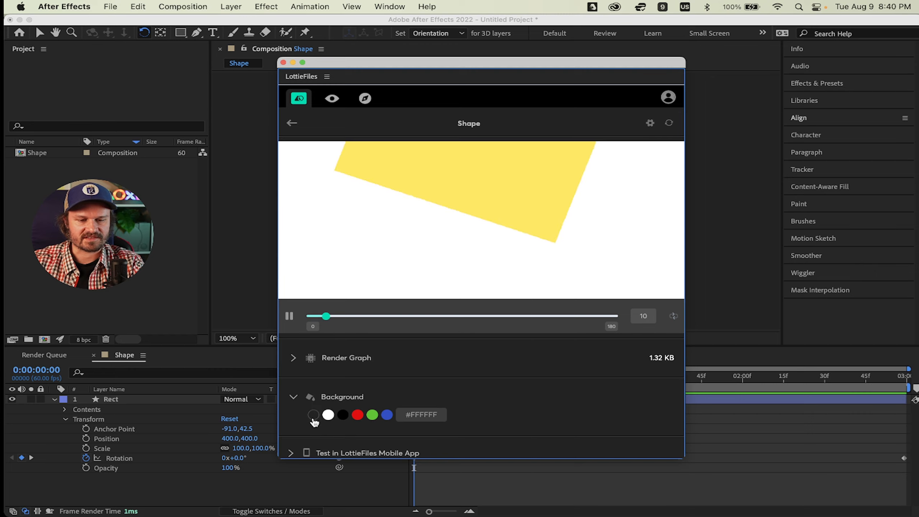
{"action": "left_click", "coordinate": [314, 415]}
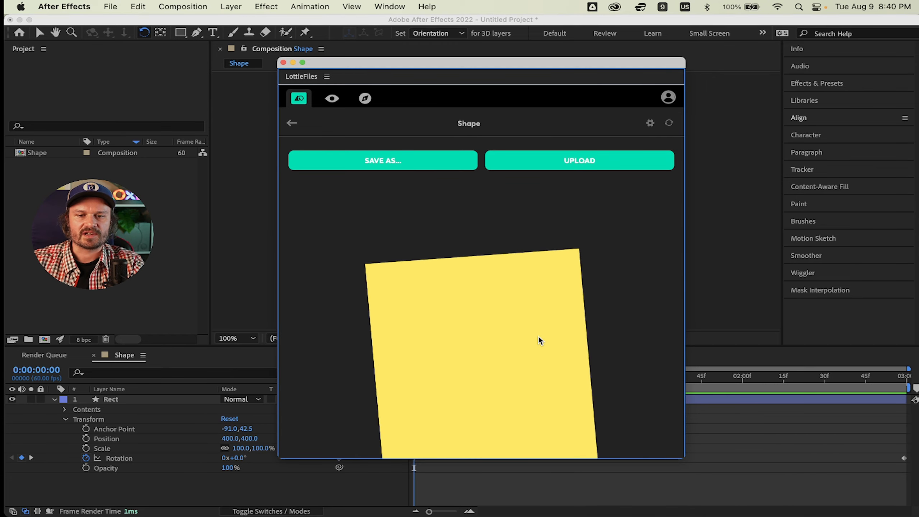
{"action": "left_click_drag", "start_coordinate": [478, 64], "coordinate": [718, 33]}
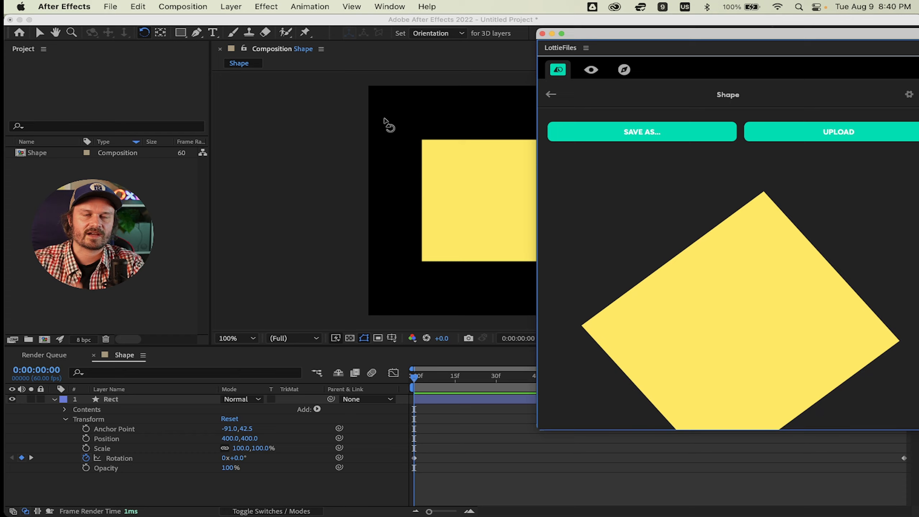
- Save the rendered Shape animation in Lottie JSON format as Shape.json in the lottie folder
{"action": "left_click_drag", "start_coordinate": [715, 35], "coordinate": [460, 35]}
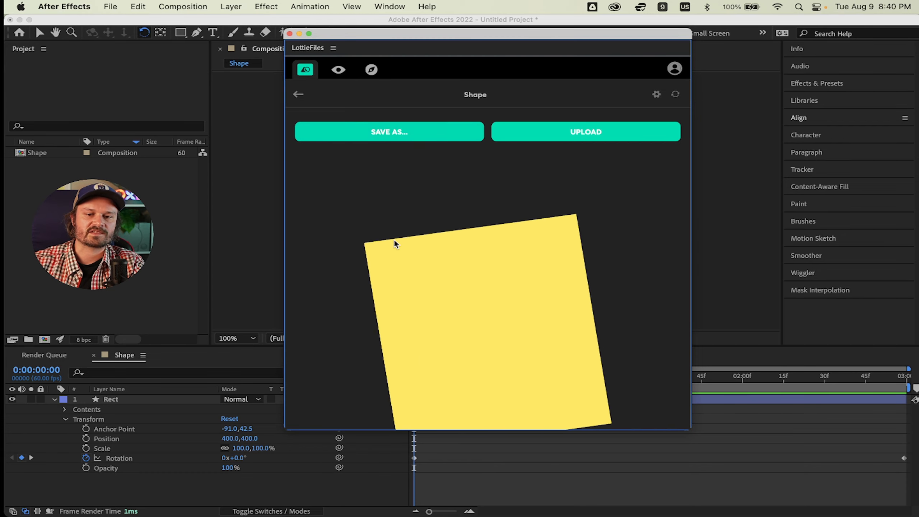
{"action": "left_click", "coordinate": [382, 134]}
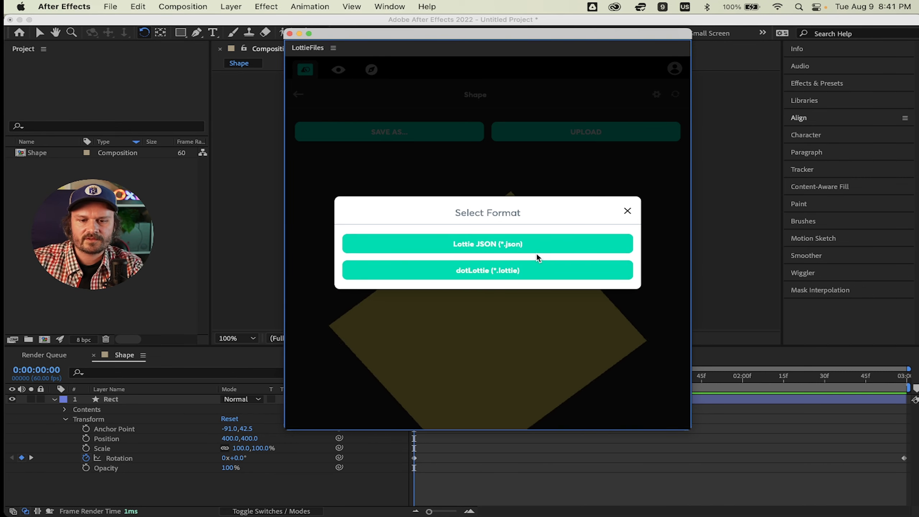
{"action": "left_click", "coordinate": [492, 253]}
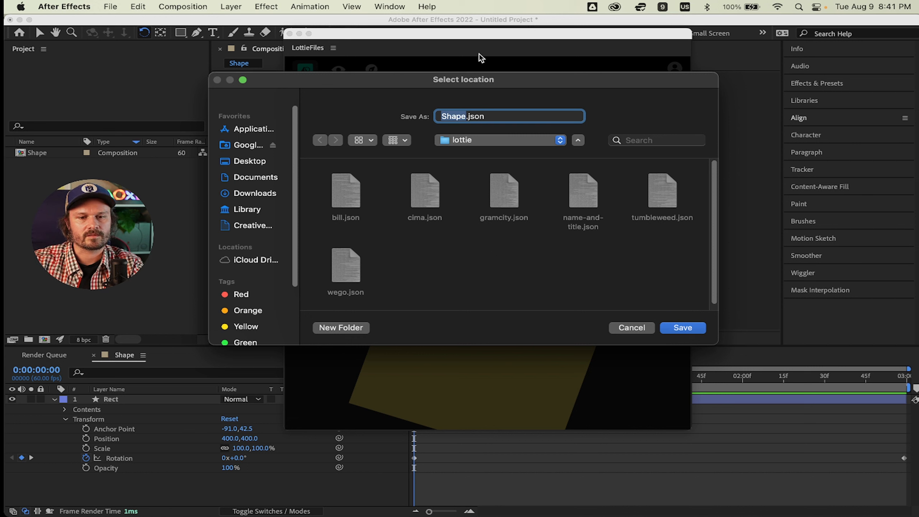
{"action": "type", "text": "S"}
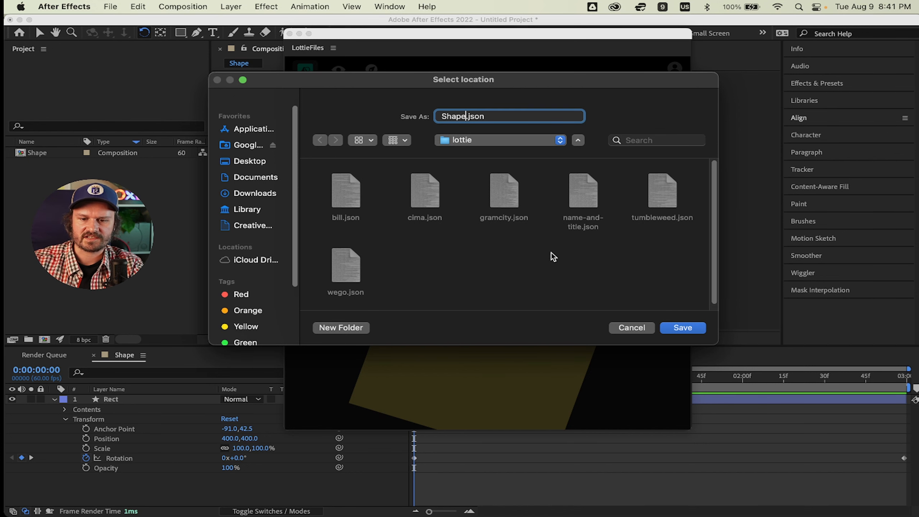
{"action": "left_click", "coordinate": [553, 142]}
{"action": "left_click", "coordinate": [552, 140]}
{"action": "left_click", "coordinate": [683, 328]}
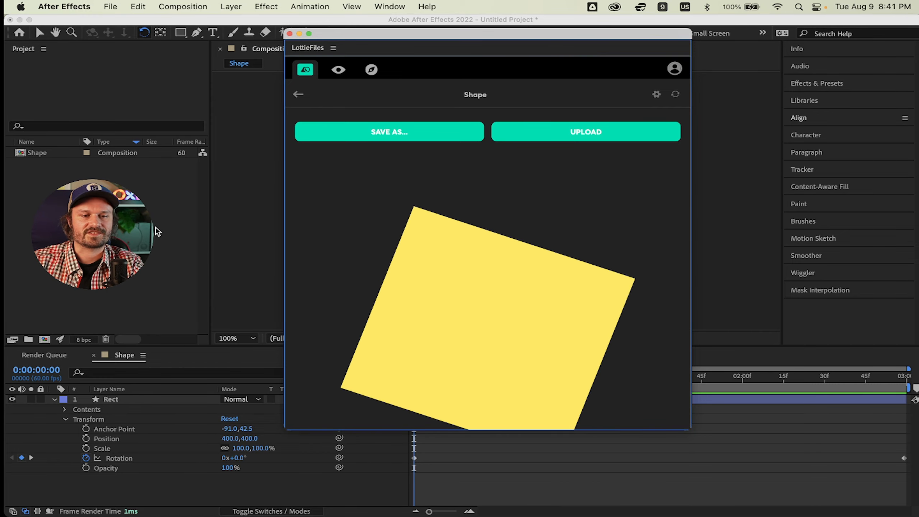
- Shift the LottieFiles window down slightly and switch to the Finder window listing the lottie folder
{"action": "mouse_move", "coordinate": [398, 35]}
{"action": "left_mouse_down"}
{"action": "mouse_move", "coordinate": [398, 72]}
{"action": "mouse_move", "coordinate": [403, 53]}
{"action": "left_mouse_up"}
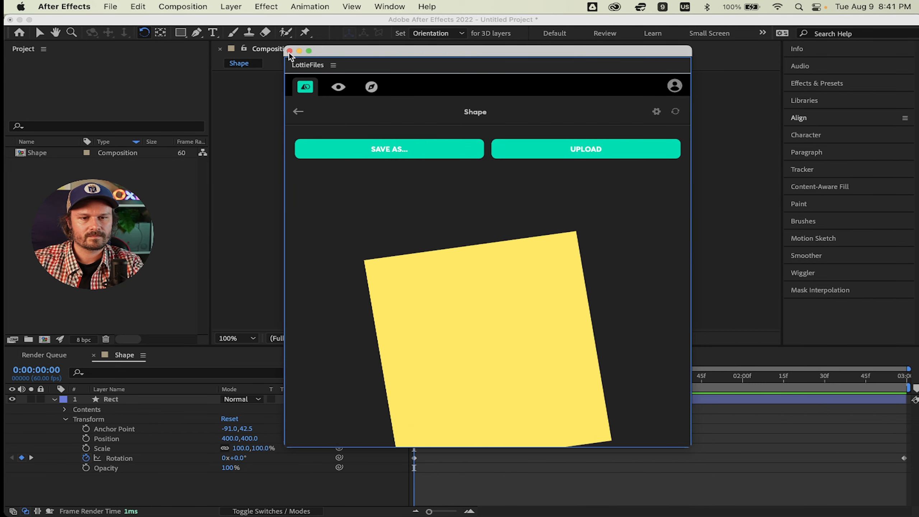
{"action": "left_click_drag", "start_coordinate": [336, 50], "coordinate": [336, 57]}
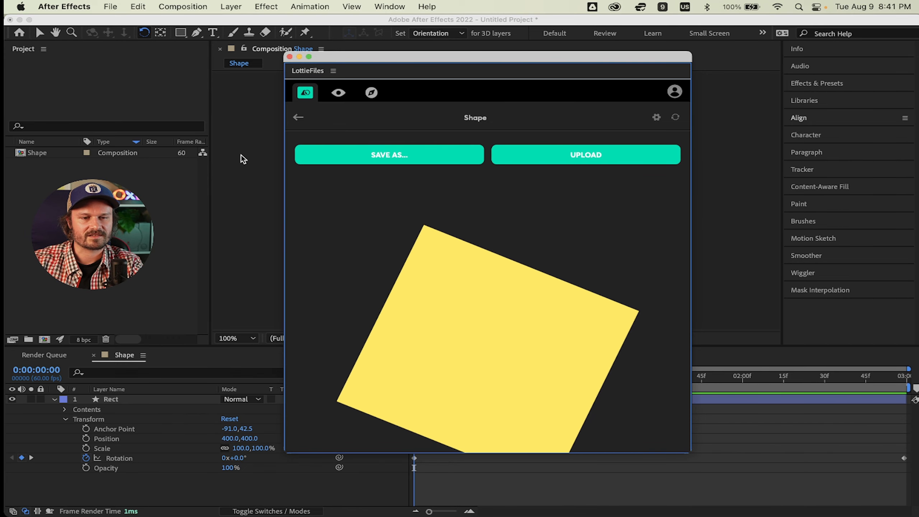
{"action": "key", "text": "super+Tab"}
{"action": "key", "text": "super+Tab"}
{"action": "key", "text": "super+Tab"}
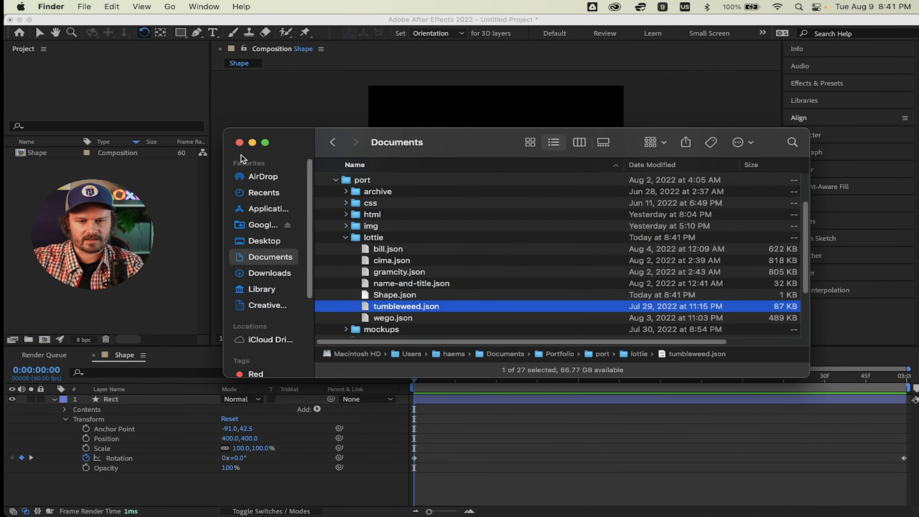
{"action": "left_click", "coordinate": [218, 246]}
{"action": "left_click", "coordinate": [306, 233]}
{"action": "key", "text": "super+Tab"}
{"action": "key", "text": "super+Tab"}
{"action": "key", "text": "super+shift+Tab"}
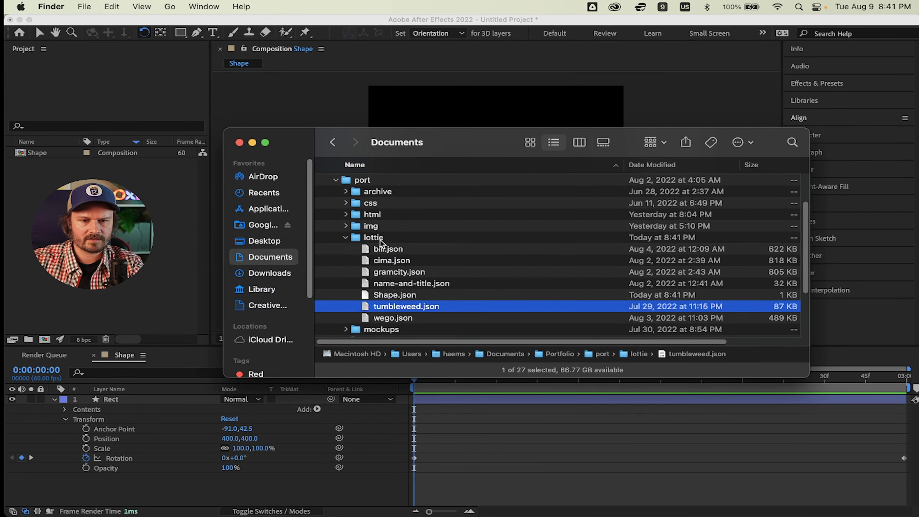
- Select Shape.json in the lottie folder and check its modification date, size and kind
{"action": "scroll", "coordinate": [377, 242], "scroll_direction": "down", "scroll_amount": 3}
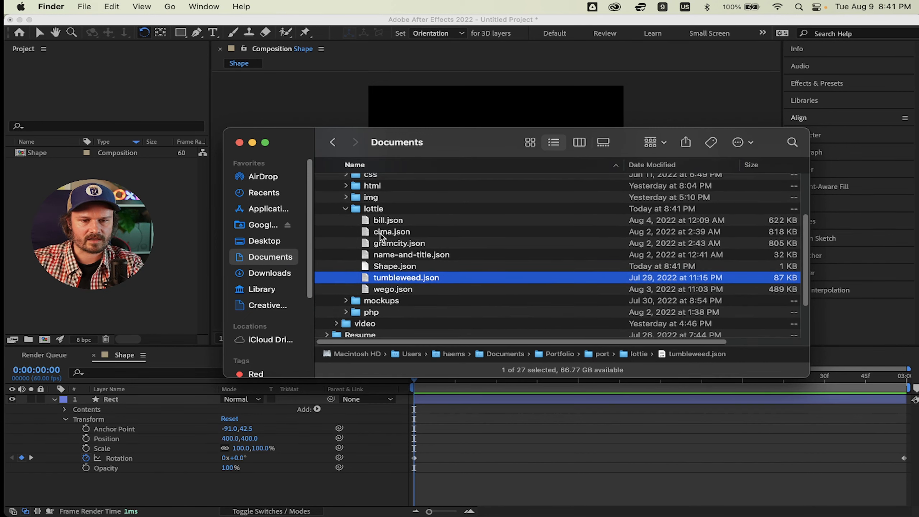
{"action": "left_click", "coordinate": [395, 267]}
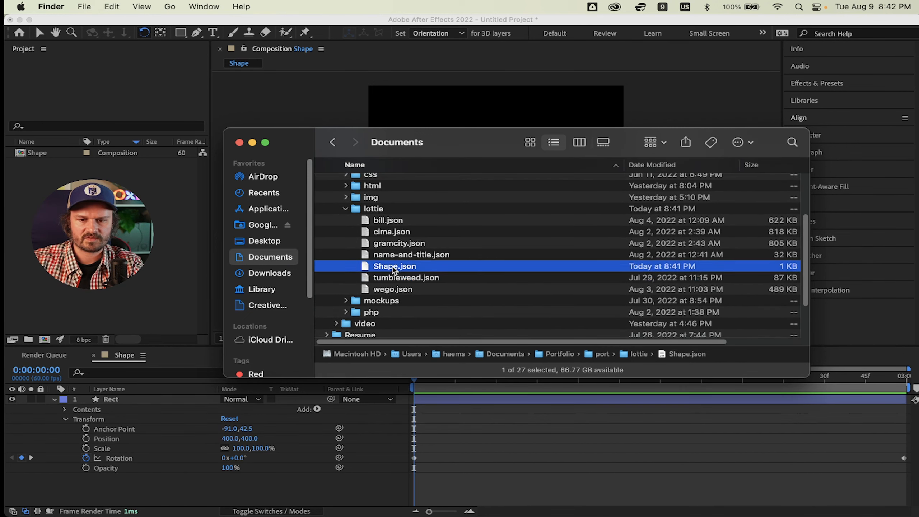
{"action": "scroll", "coordinate": [394, 267], "scroll_direction": "up", "scroll_amount": 1}
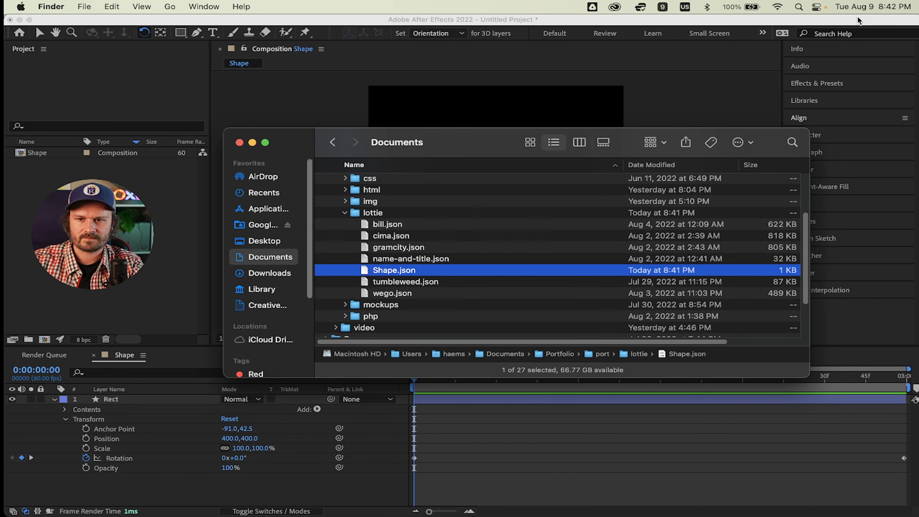
{"action": "scroll", "coordinate": [632, 243], "scroll_direction": "right", "scroll_amount": 5}
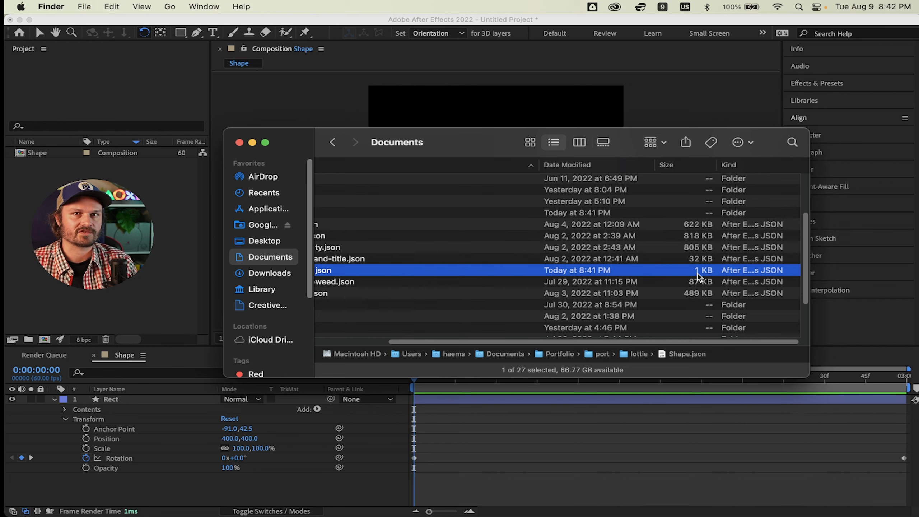
{"action": "scroll", "coordinate": [698, 273], "scroll_direction": "left", "scroll_amount": 5}
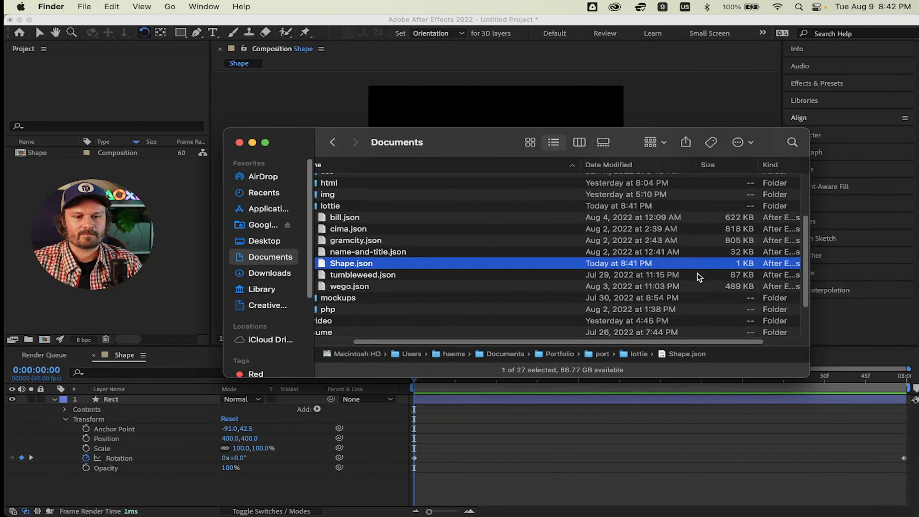
- Select bill.json in the lottie folder and open the designer's portfolio website in a new Brave tab
{"action": "left_click", "coordinate": [657, 217]}
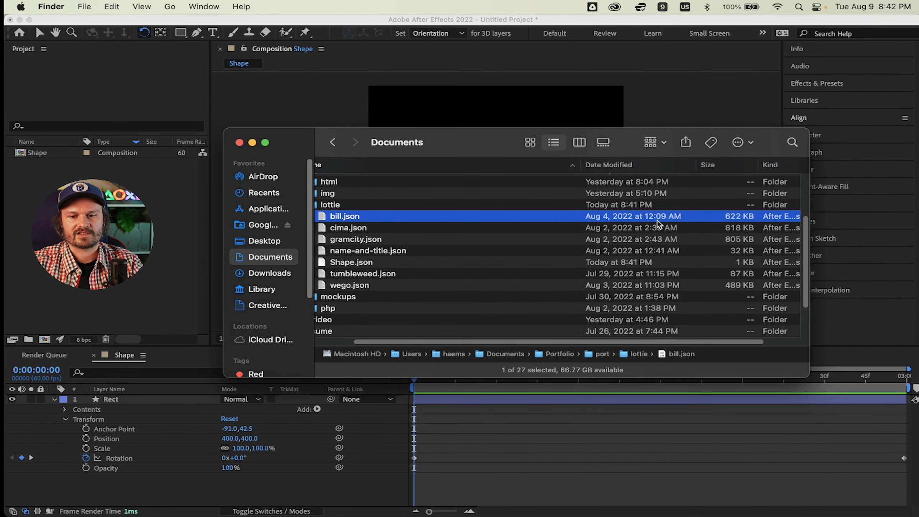
{"action": "key", "text": "super+Tab"}
{"action": "key", "text": "super+Tab"}
{"action": "key", "text": "super+Tab"}
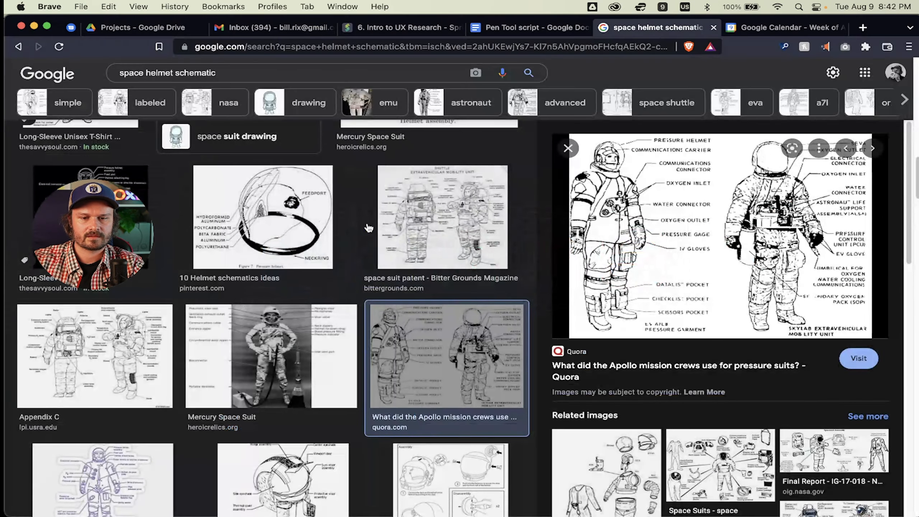
{"action": "key", "text": "super+t"}
{"action": "type", "text": "bi"}
{"action": "key", "text": "Return"}
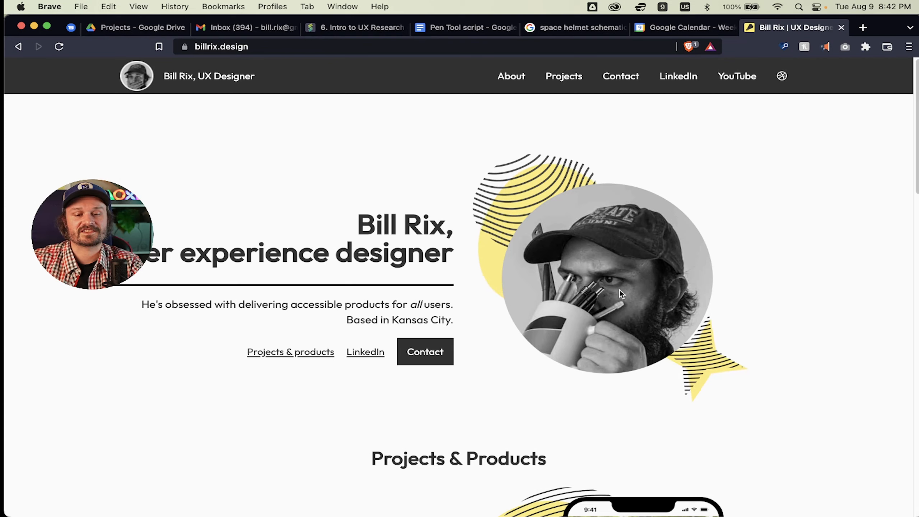
- Glance back at bill.json in Finder and zoom into the portfolio page's hero portrait to inspect the animation's sharpness
{"action": "key", "text": "super+Tab"}
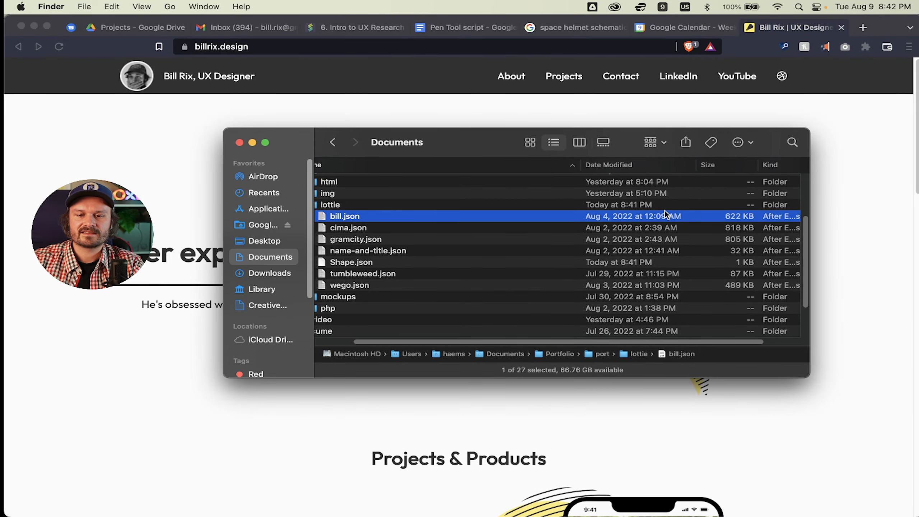
{"action": "key", "text": "super+Tab"}
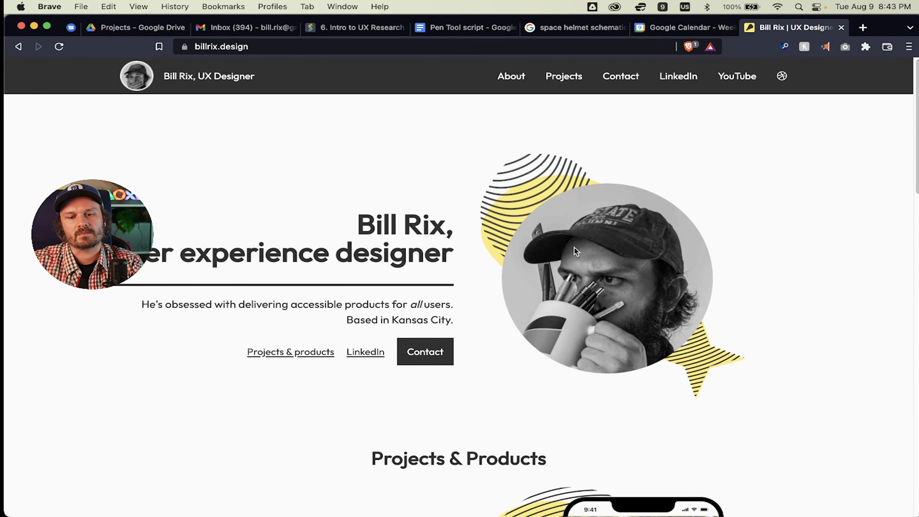
{"action": "scroll", "coordinate": [640, 225], "scroll_direction": "up", "scroll_amount": 2}
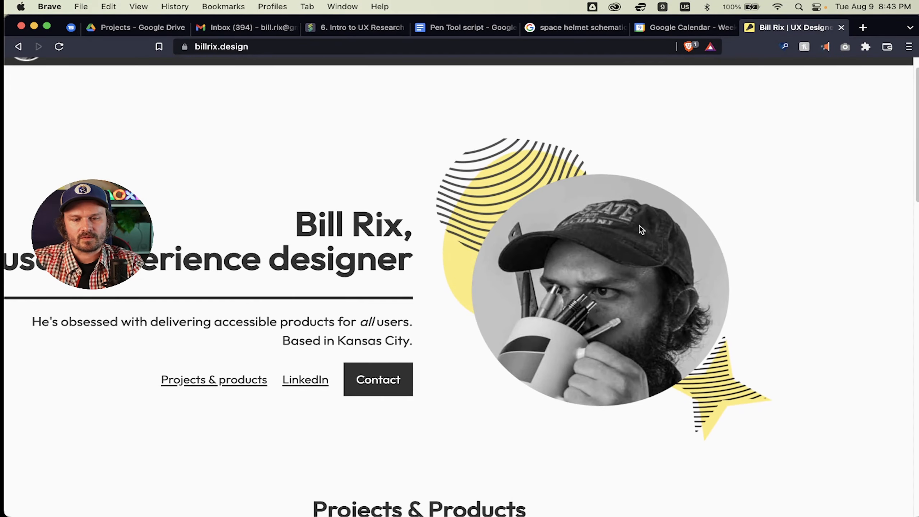
{"action": "scroll", "coordinate": [640, 226], "scroll_direction": "up", "scroll_amount": 5}
{"action": "scroll", "coordinate": [640, 226], "scroll_direction": "down", "scroll_amount": 2}
{"action": "scroll", "coordinate": [639, 225], "scroll_direction": "up", "scroll_amount": 3}
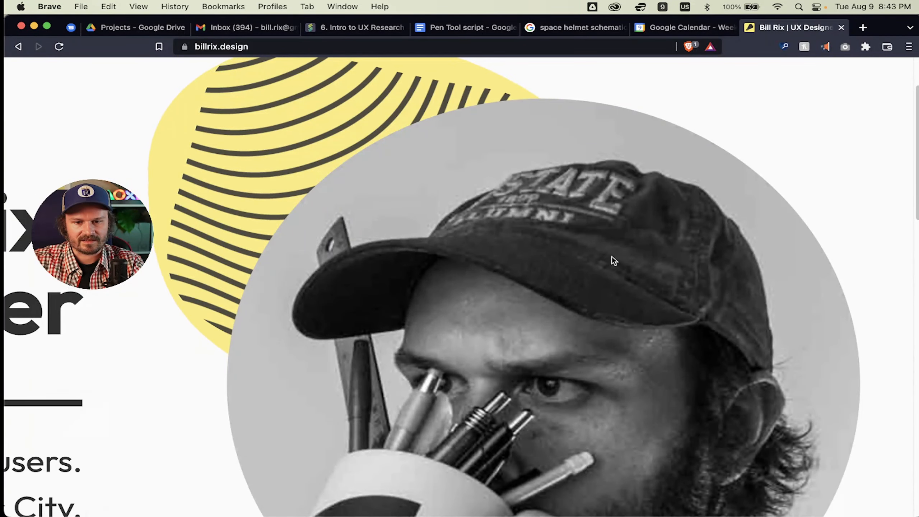
{"action": "scroll", "coordinate": [520, 344], "scroll_direction": "down", "scroll_amount": 8}
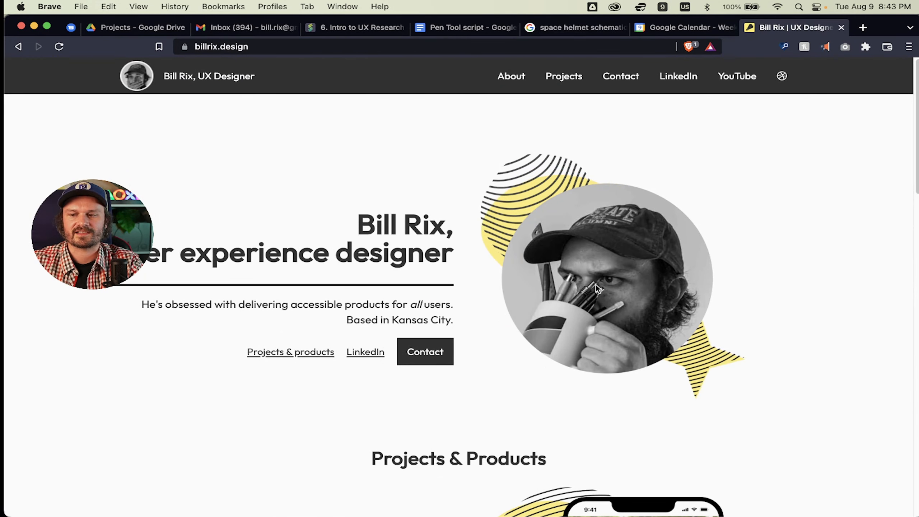
- Compare bill.json's listing in Finder with the animated portrait on the portfolio home page
{"action": "key", "text": "super+Tab"}
{"action": "scroll", "coordinate": [584, 246], "scroll_direction": "left", "scroll_amount": 2}
{"action": "scroll", "coordinate": [584, 240], "scroll_direction": "right", "scroll_amount": 2}
{"action": "scroll", "coordinate": [584, 240], "scroll_direction": "up", "scroll_amount": 1}
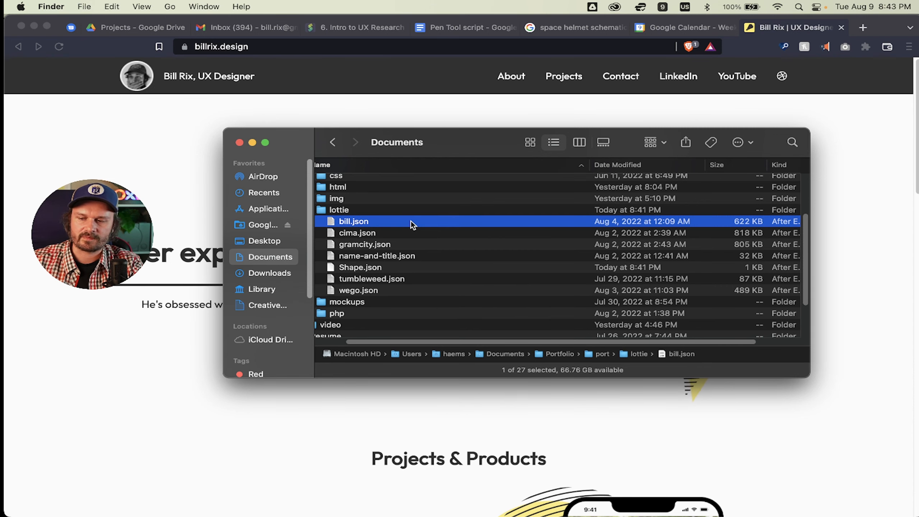
{"action": "key", "text": "super+Tab"}
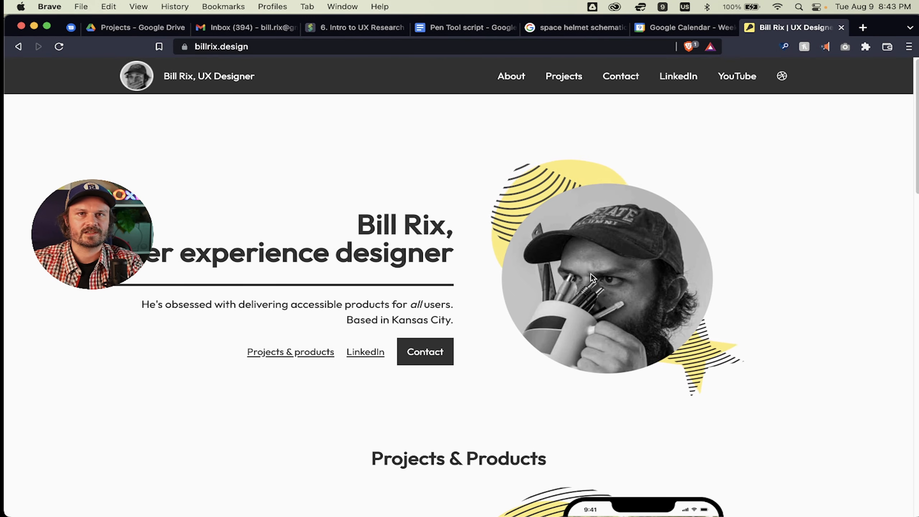
{"action": "key", "text": "super+Tab"}
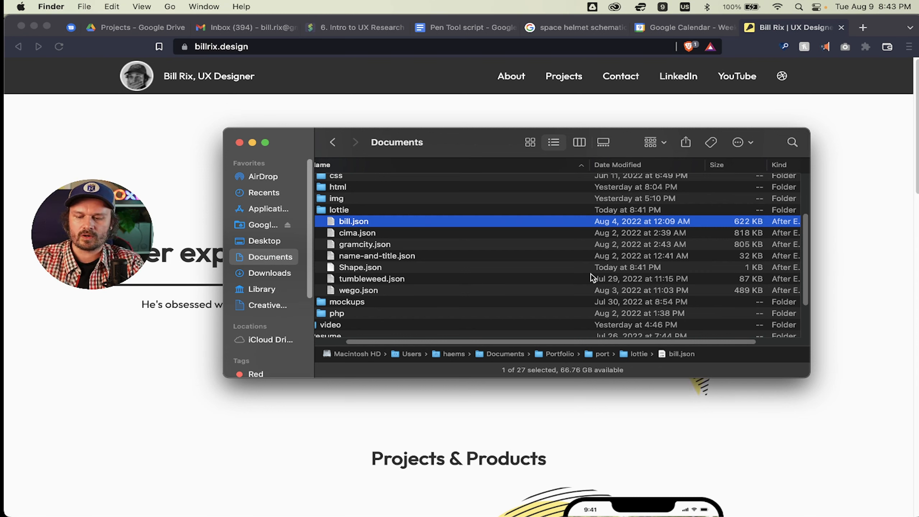
{"action": "scroll", "coordinate": [624, 276], "scroll_direction": "left", "scroll_amount": 3}
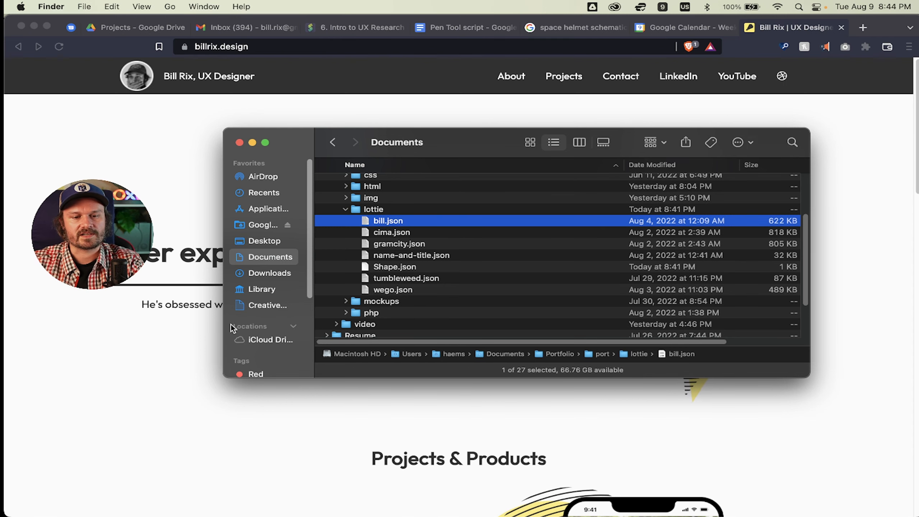
{"action": "left_click", "coordinate": [168, 358]}
{"action": "key", "text": "super+Tab"}
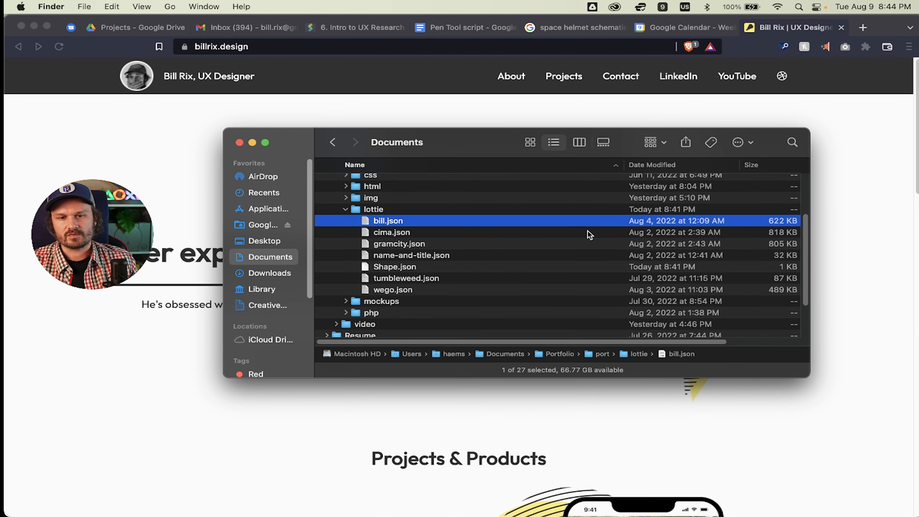
- Switch to Visual Studio Code with the port project's index.html and make its window full screen
{"action": "left_click", "coordinate": [551, 111]}
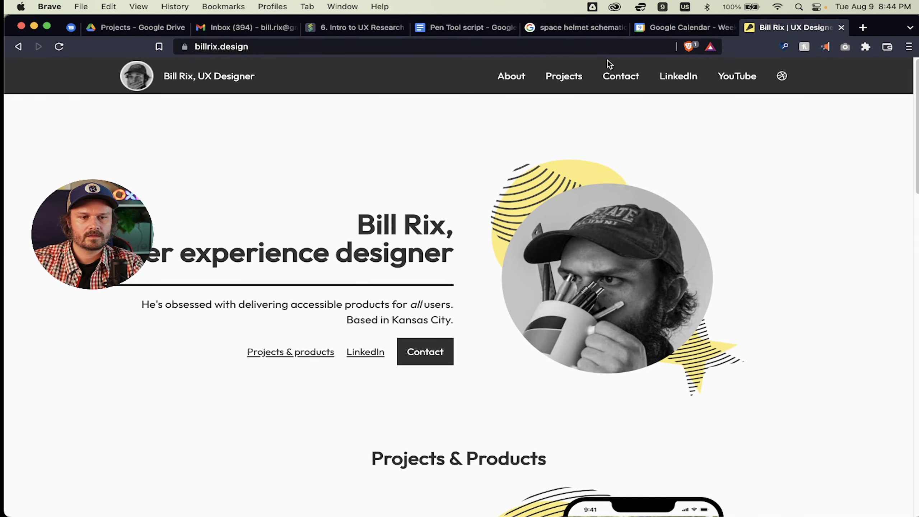
{"action": "key", "text": "super+Tab"}
{"action": "key", "text": "super+Tab"}
{"action": "key", "text": "super+shift+Tab"}
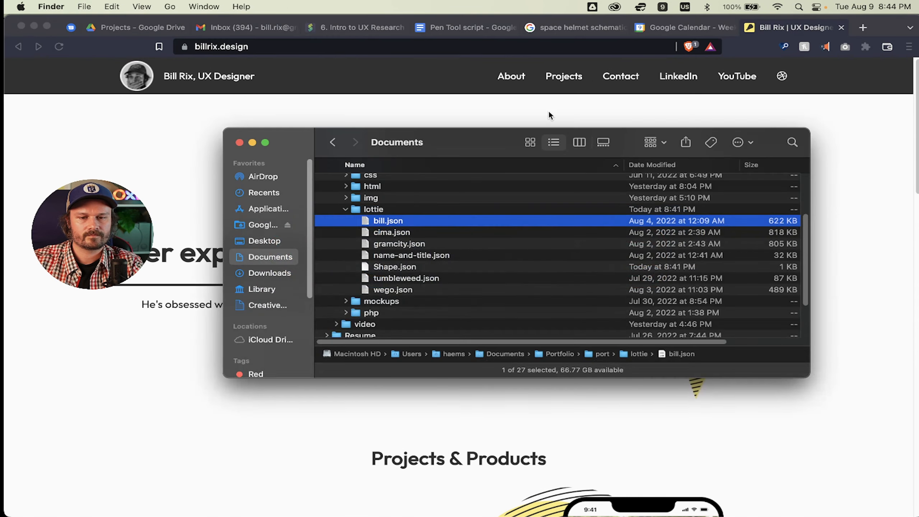
{"action": "key", "text": "super+space"}
{"action": "type", "text": "visu"}
{"action": "key", "text": "Return"}
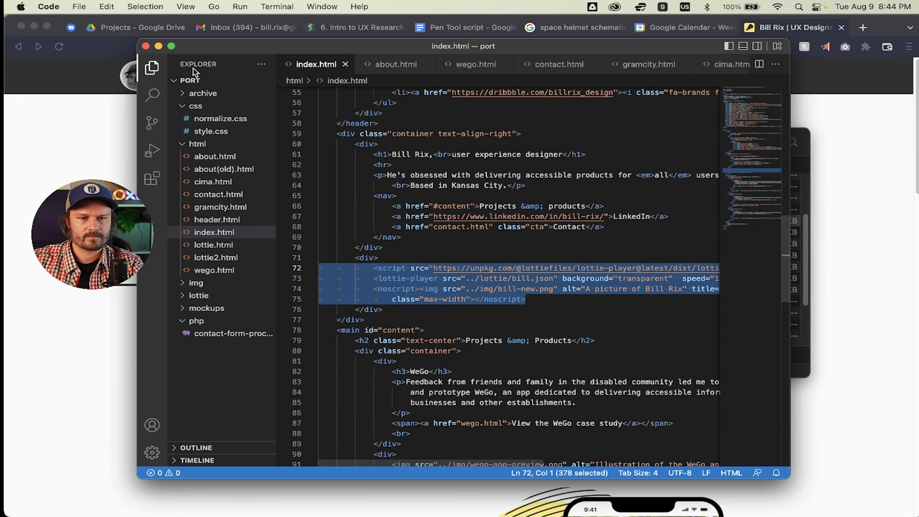
{"action": "left_click", "coordinate": [173, 47]}
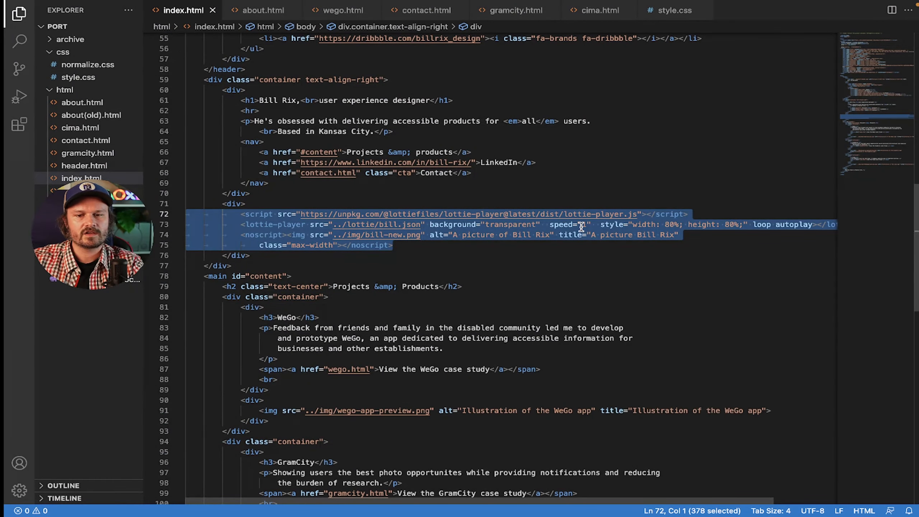
- Examine the lottie-player script, the bill.json embed and the noscript image fallback in index.html, highlighting the noscript lines
{"action": "scroll", "coordinate": [581, 227], "scroll_direction": "right", "scroll_amount": 2}
{"action": "scroll", "coordinate": [581, 228], "scroll_direction": "down", "scroll_amount": 1}
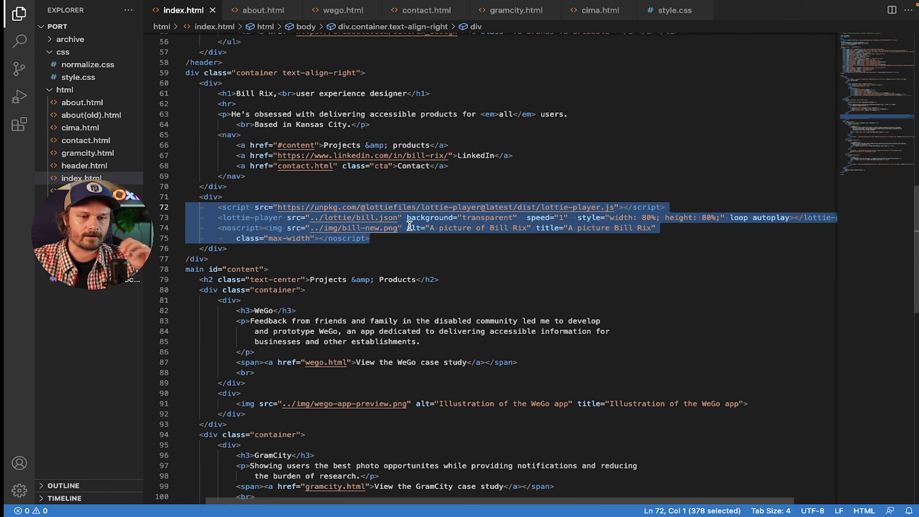
{"action": "left_click", "coordinate": [372, 239]}
{"action": "scroll", "coordinate": [380, 236], "scroll_direction": "right", "scroll_amount": 4}
{"action": "scroll", "coordinate": [383, 235], "scroll_direction": "left", "scroll_amount": 5}
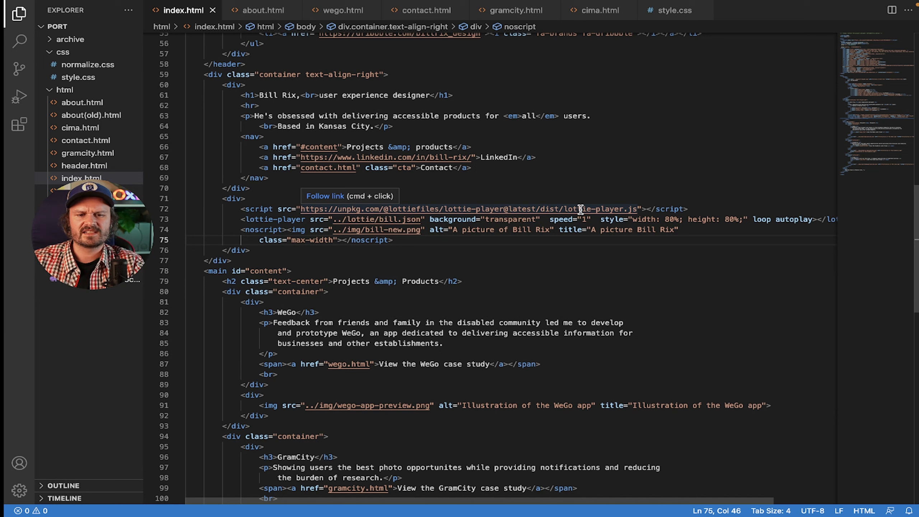
{"action": "left_click", "coordinate": [243, 230]}
{"action": "left_click_drag", "start_coordinate": [244, 230], "coordinate": [429, 239]}
{"action": "left_click", "coordinate": [432, 239]}
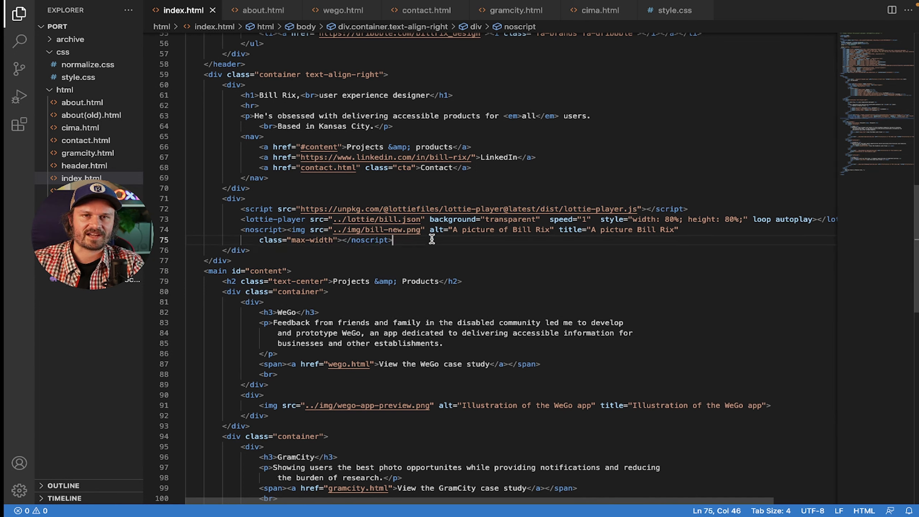
{"action": "left_click_drag", "start_coordinate": [407, 240], "coordinate": [240, 228]}
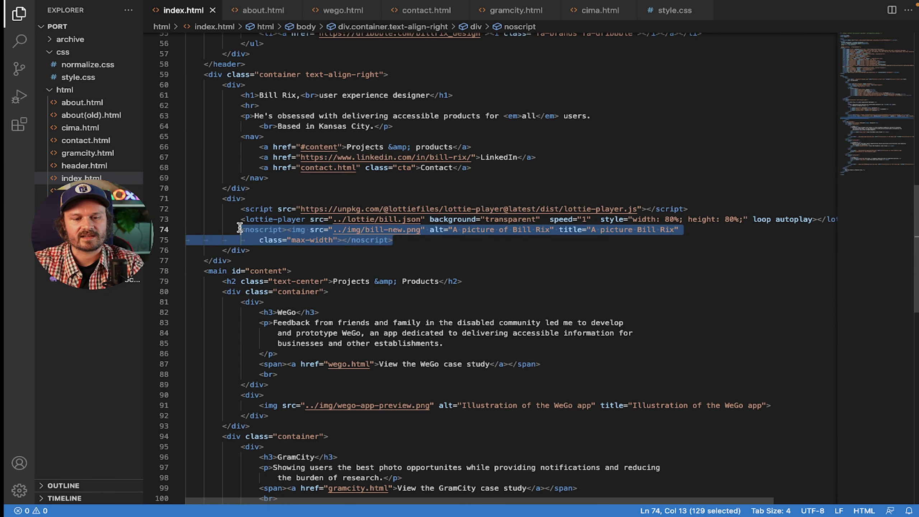
- Close index.html, leave the full-screen editor, move the Finder window aside and bring the portfolio page in Brave to the front
{"action": "key", "text": "super+w"}
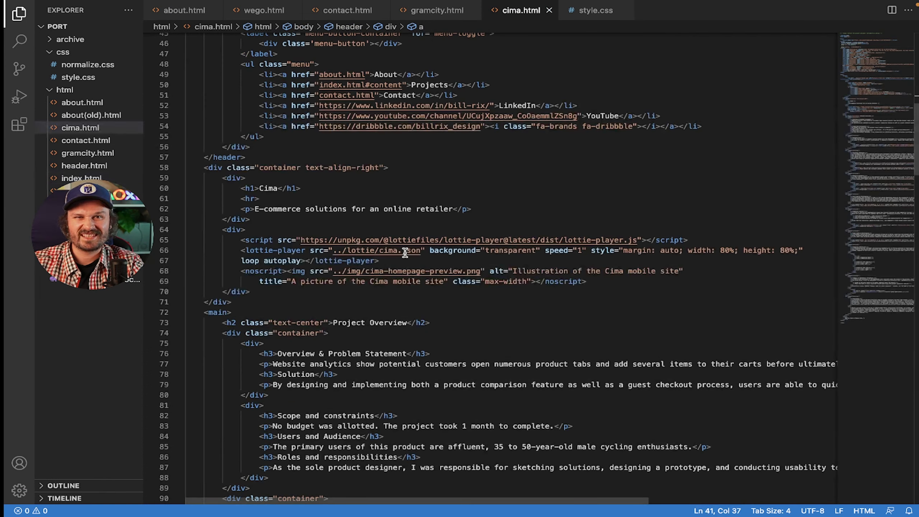
{"action": "key", "text": "ctrl+Left"}
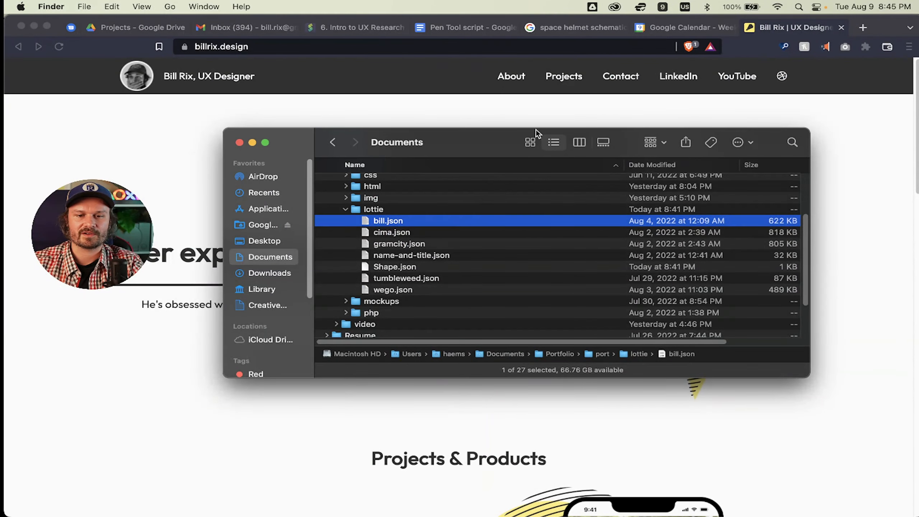
{"action": "left_click_drag", "start_coordinate": [480, 134], "coordinate": [414, 138]}
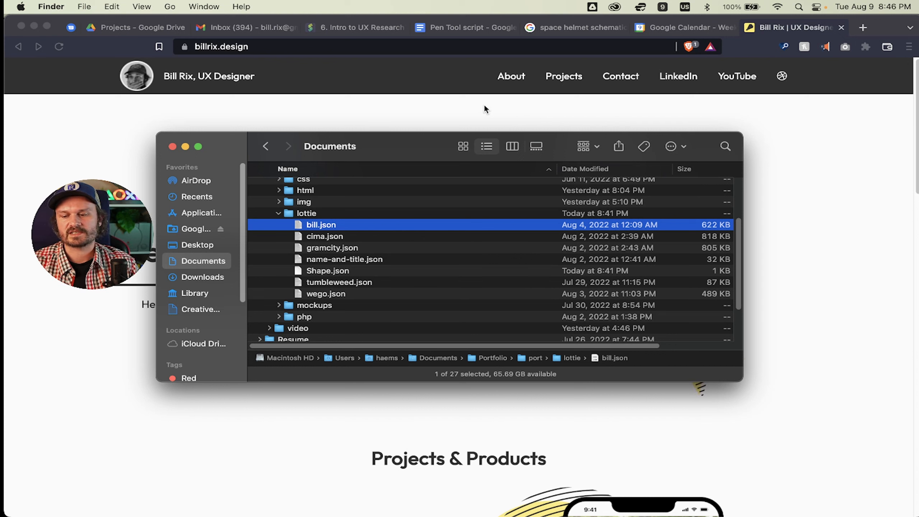
{"action": "left_click", "coordinate": [338, 454]}
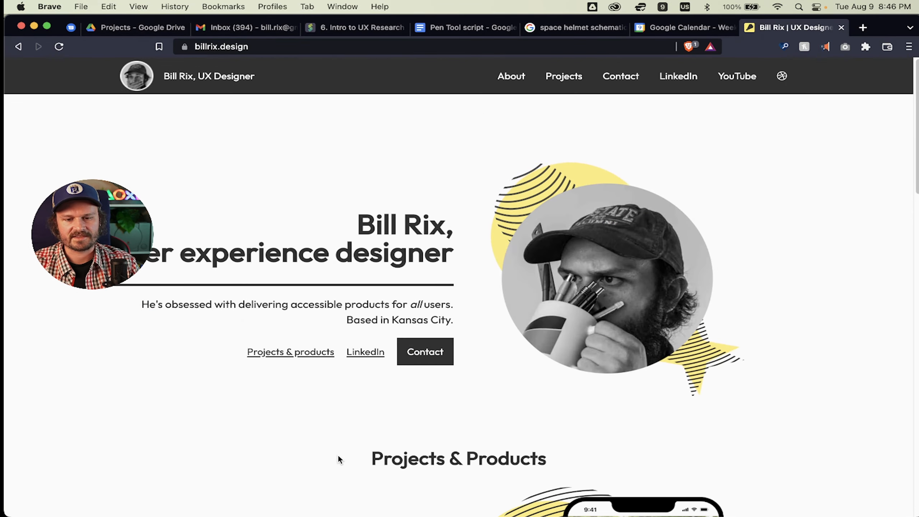